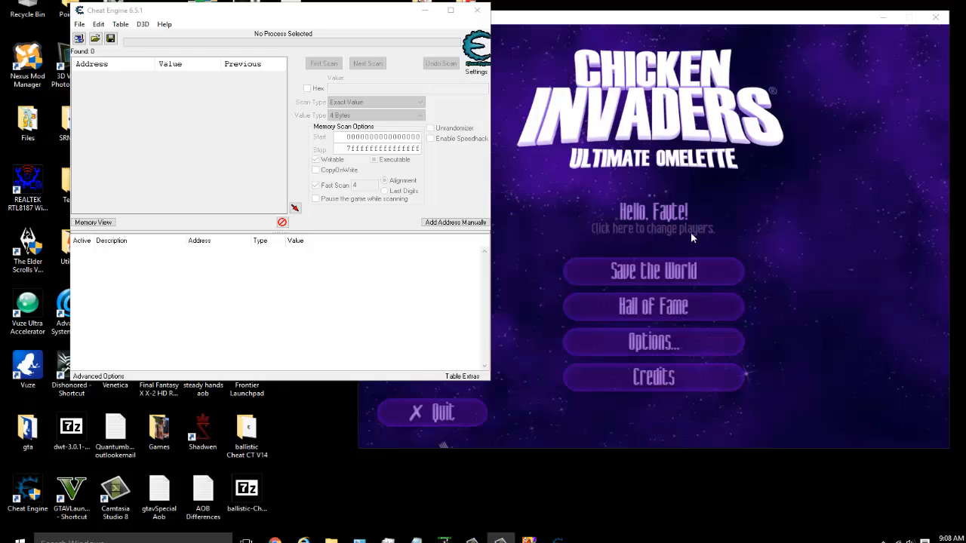
# Step: Start a new mission from Save the World in Chicken Invaders and pause the game
pyautogui.click(637, 269)
pyautogui.click(637, 272)
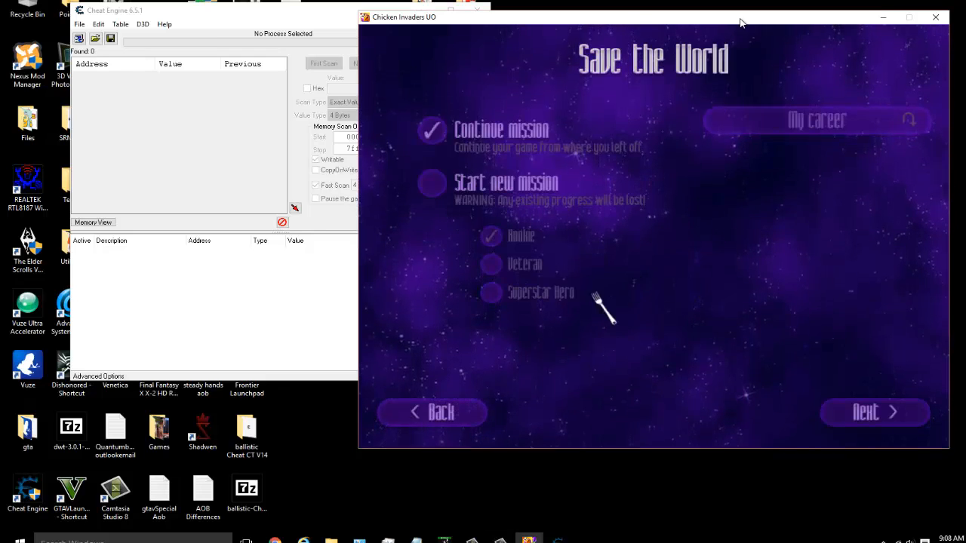
pyautogui.click(436, 183)
pyautogui.click(860, 411)
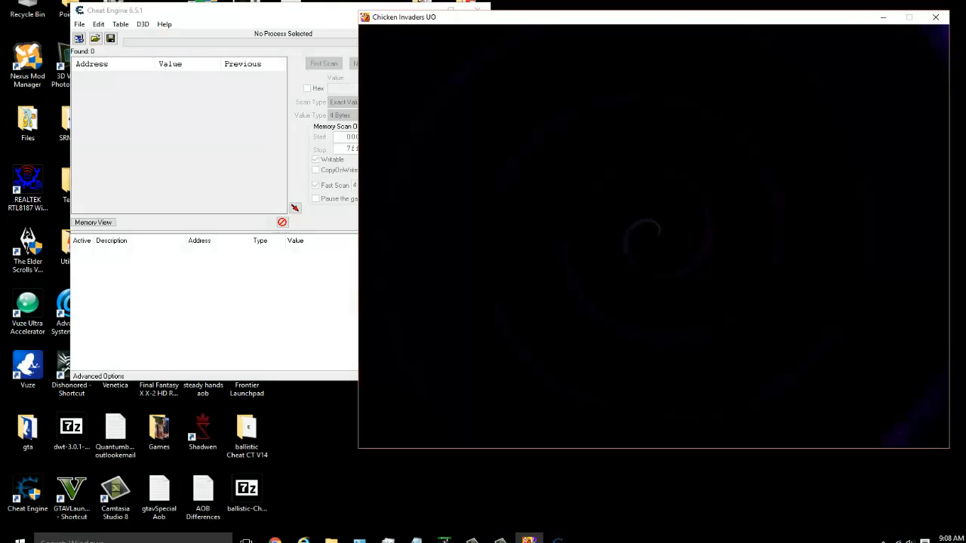
pyautogui.press('Escape')
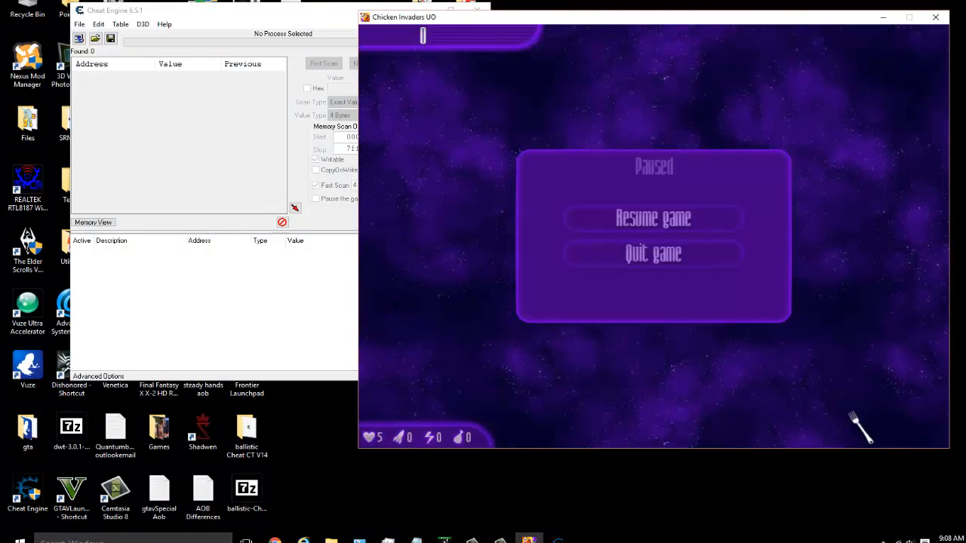
pyautogui.hotkey('alt', 'Tab')
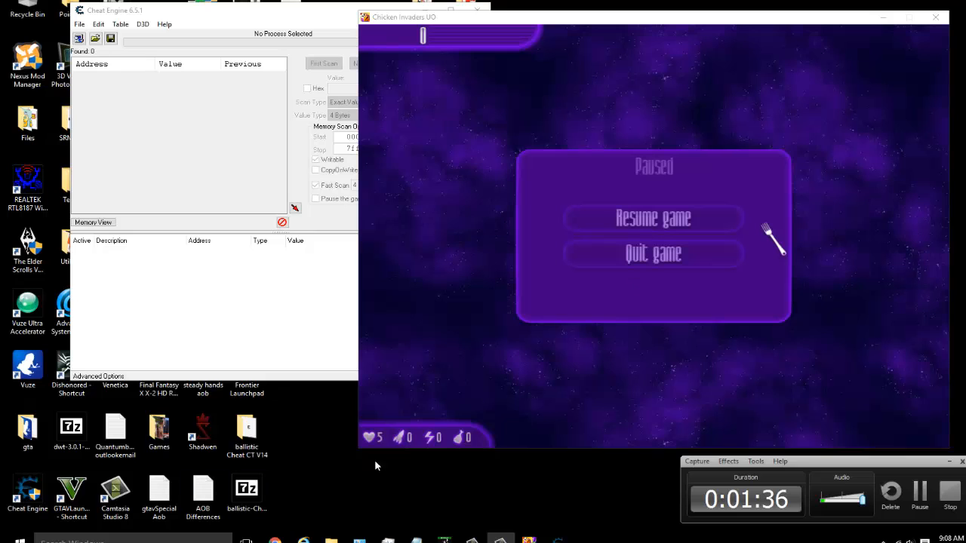
pyautogui.click(949, 461)
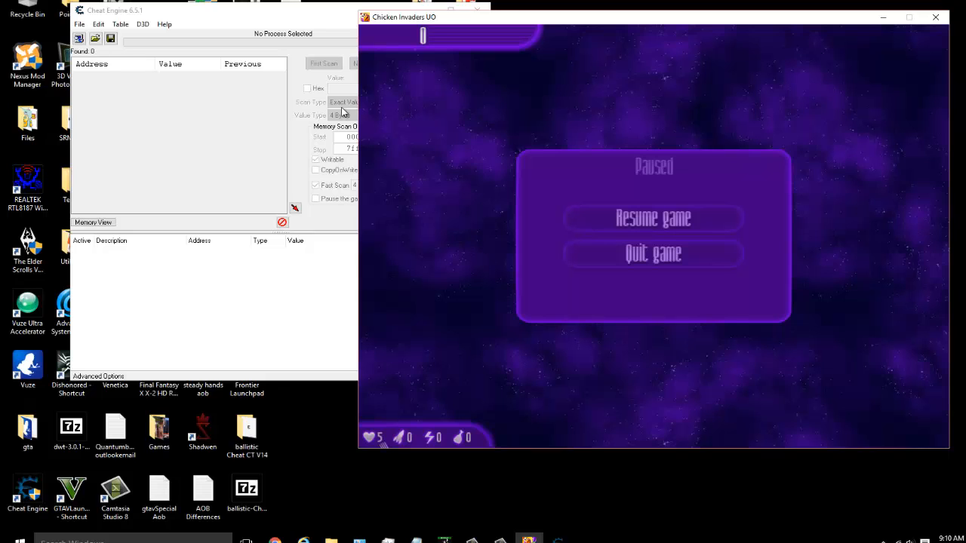
# Step: In Cheat Engine, open the CI4.exe process and load its associated table, CI4.ct
pyautogui.click(260, 174)
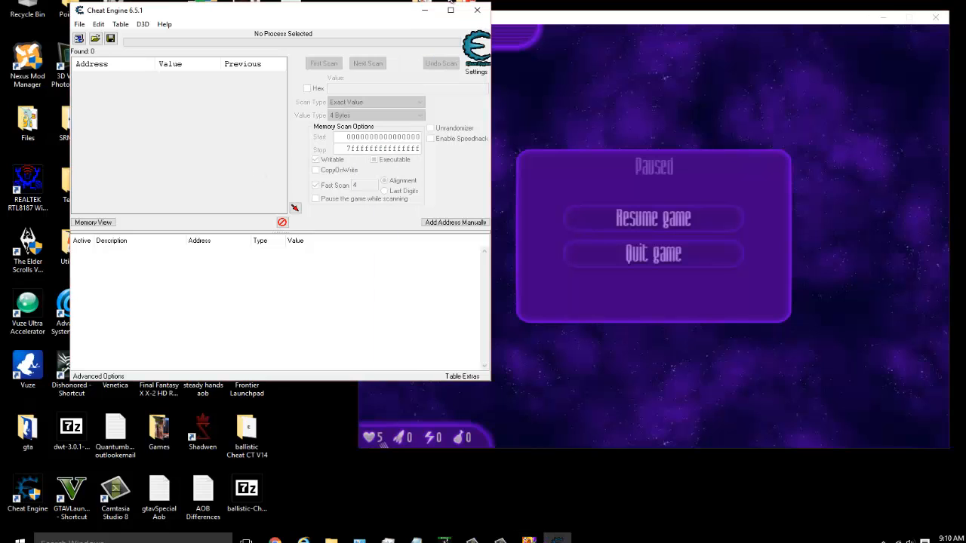
pyautogui.click(79, 39)
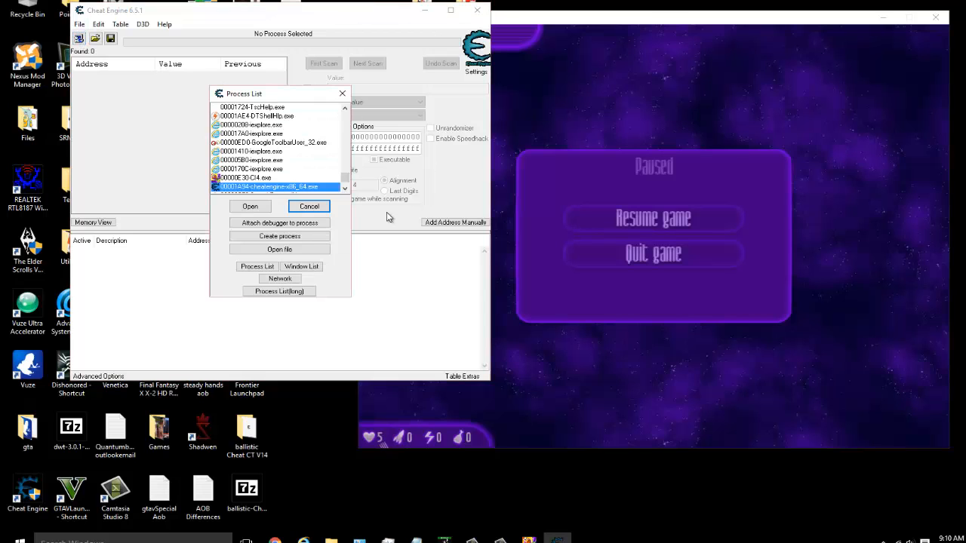
pyautogui.click(259, 178)
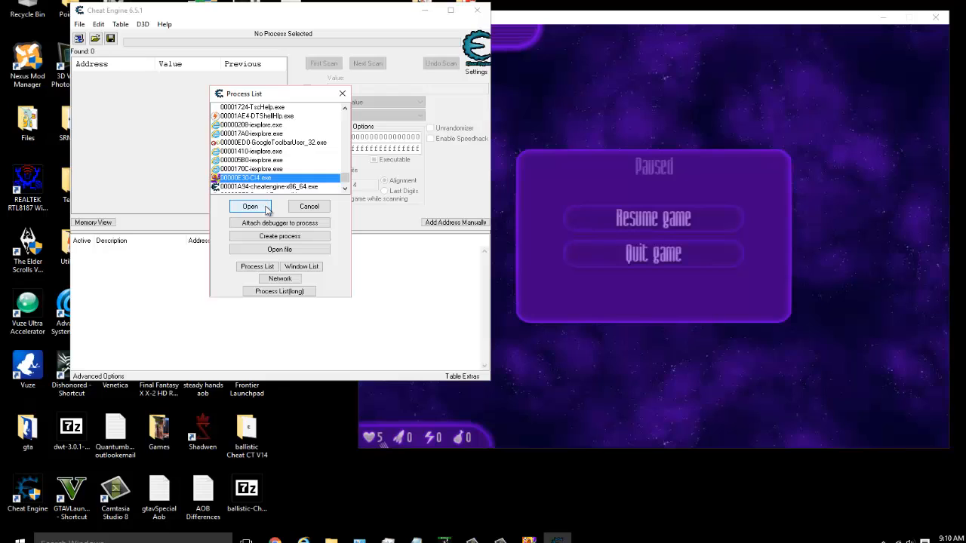
pyautogui.click(266, 208)
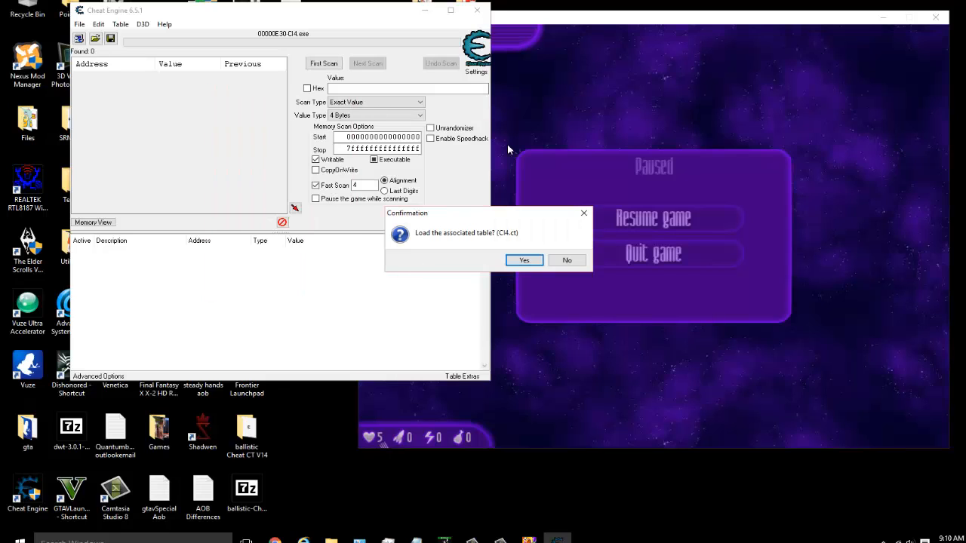
pyautogui.click(532, 260)
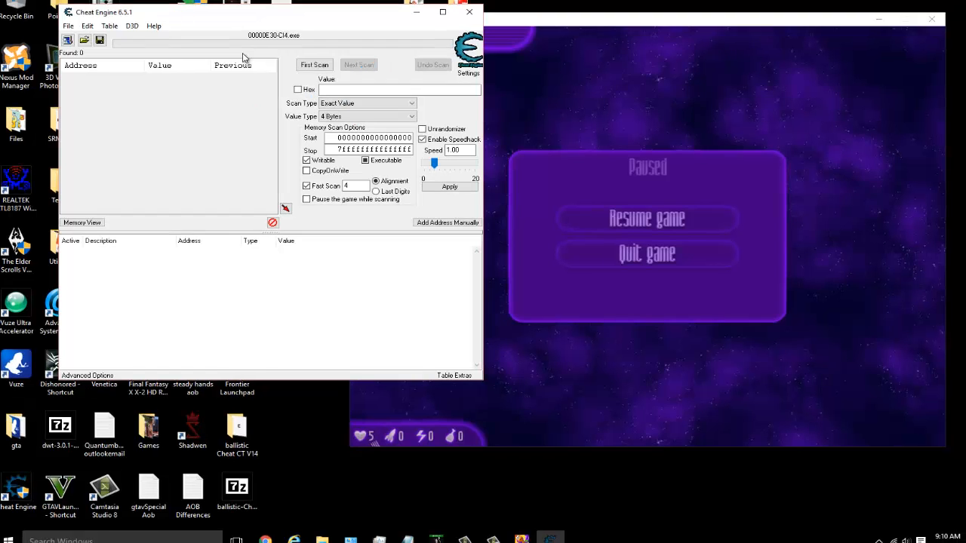
# Step: Set the scan value type to Byte and resume the game until the first wave of chicks appears, pausing it there
pyautogui.click(354, 116)
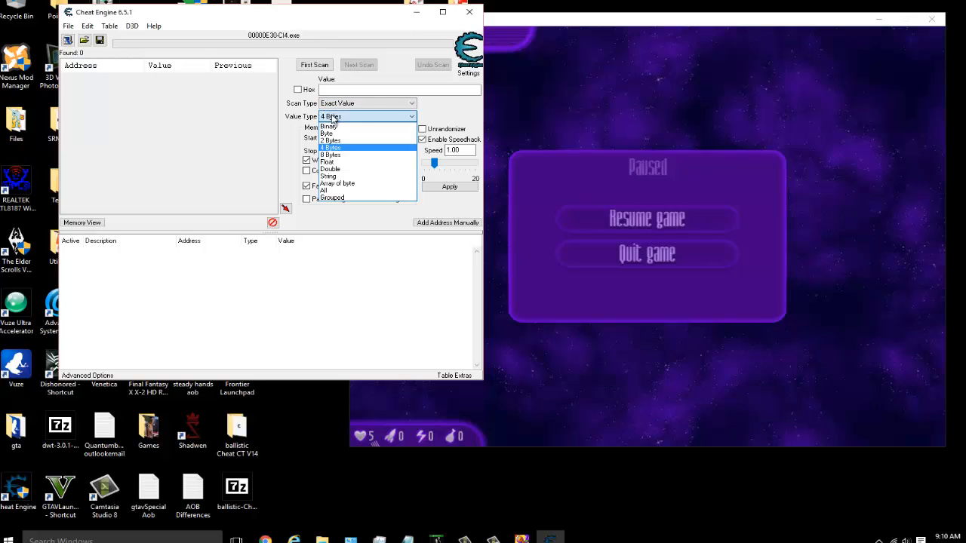
pyautogui.click(340, 131)
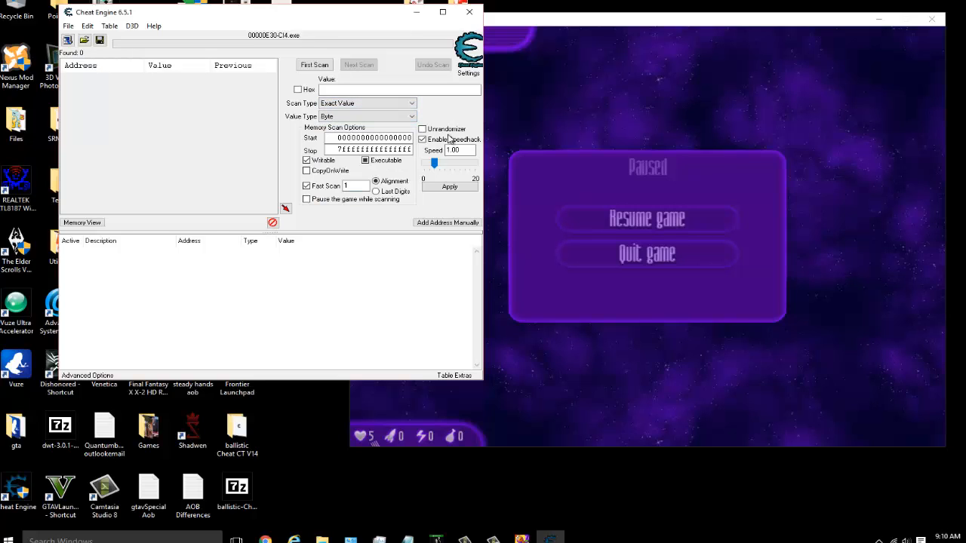
pyautogui.click(647, 221)
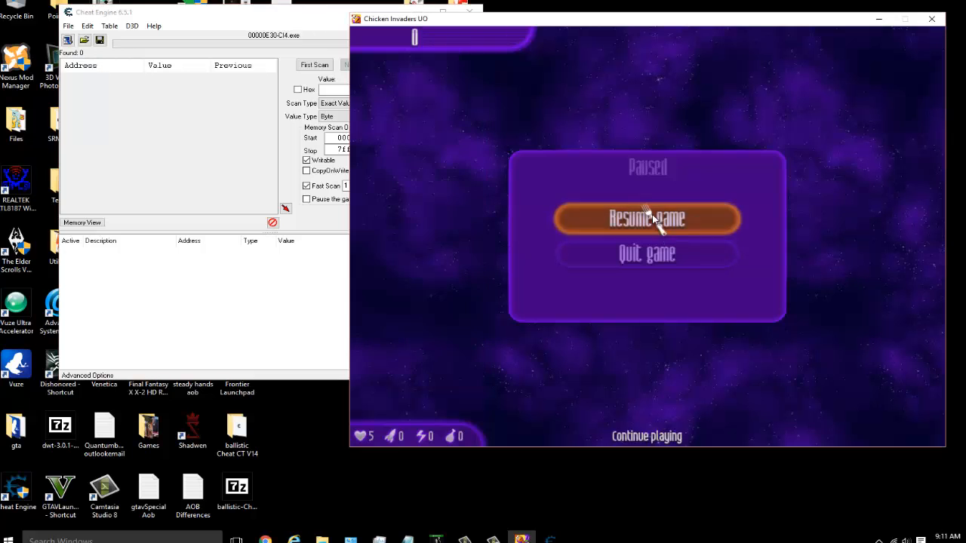
pyautogui.click(659, 230)
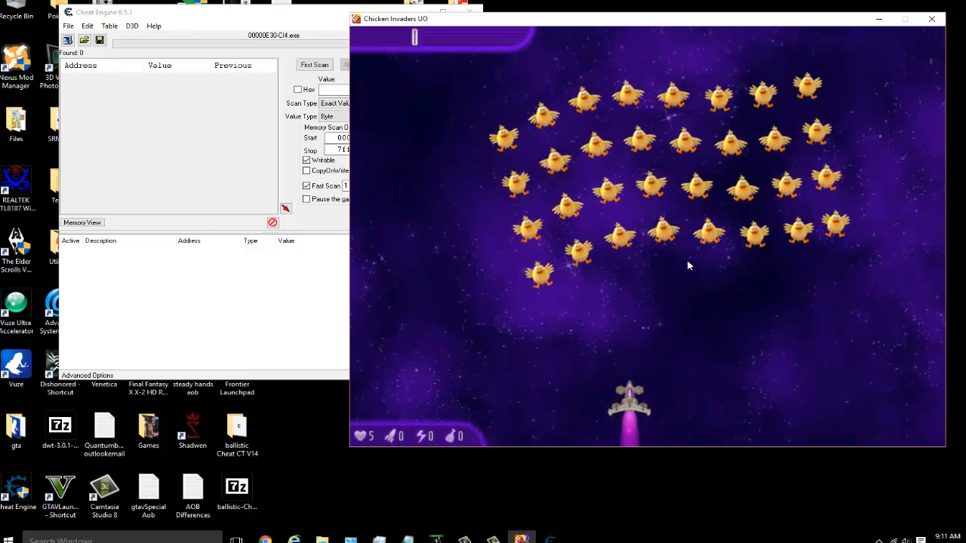
pyautogui.press('Escape')
pyautogui.hotkey('alt', 'Tab')
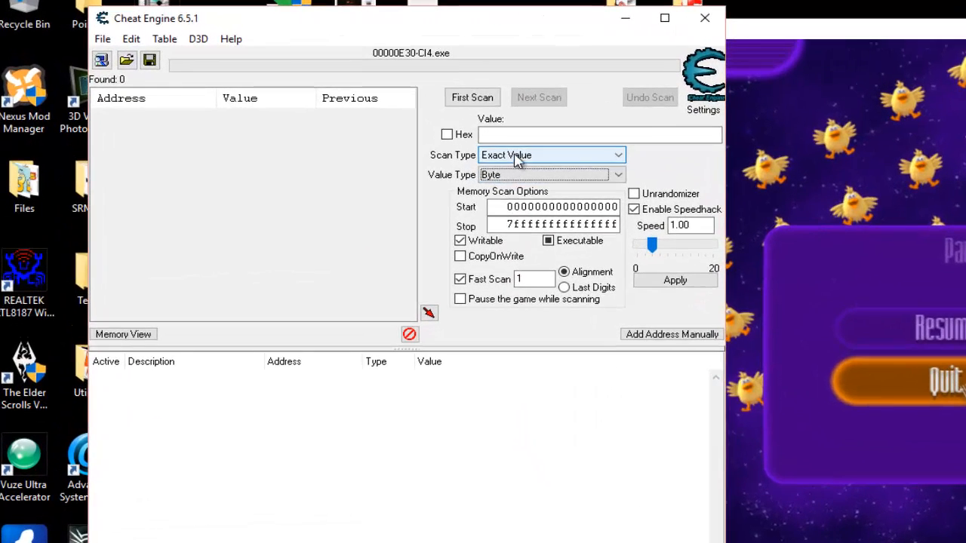
# Step: Run a first scan with the scan type set to Unknown initial value
pyautogui.click(516, 158)
pyautogui.click(525, 211)
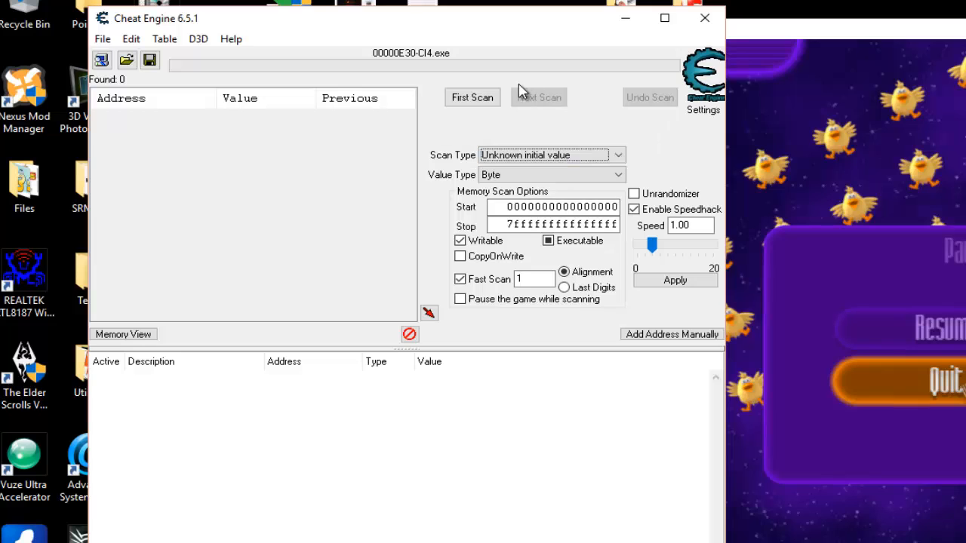
pyautogui.click(461, 102)
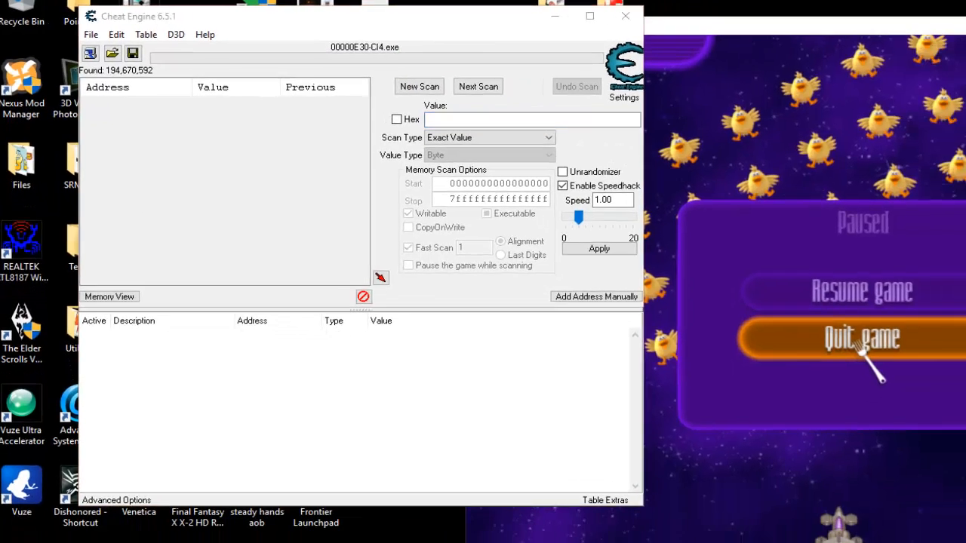
# Step: Resume Chicken Invaders, shoot down the first wave of chicks, and pause during the second wave
pyautogui.click(963, 435)
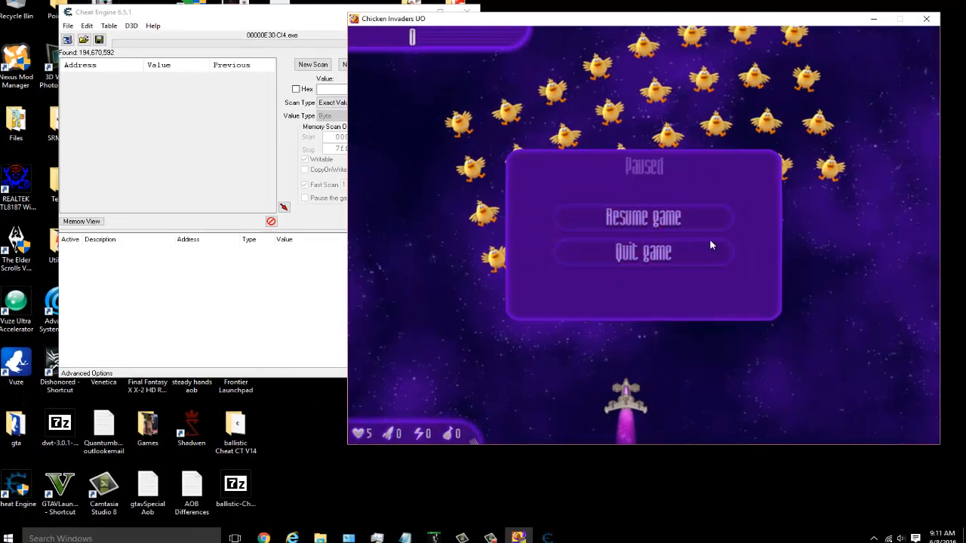
pyautogui.click(643, 218)
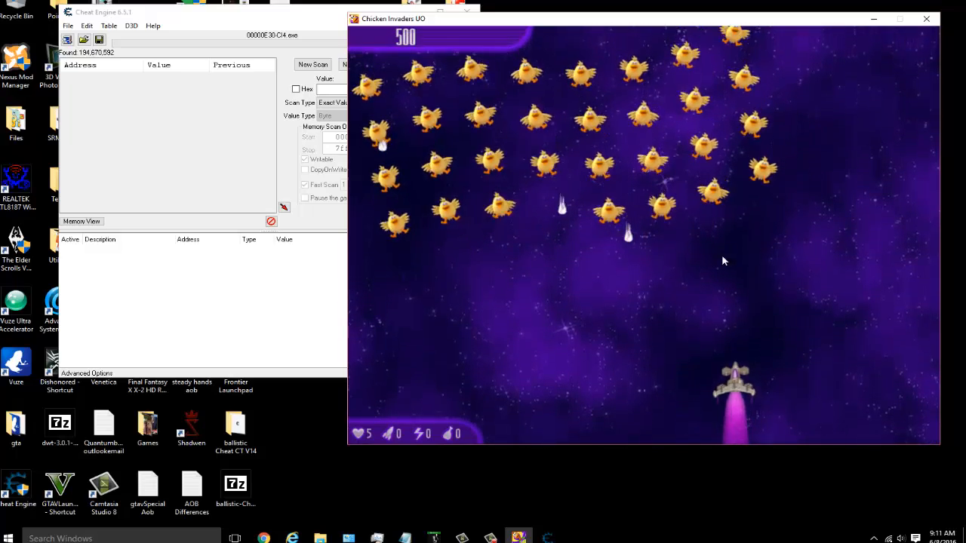
pyautogui.click(654, 261)
pyautogui.click(650, 260)
pyautogui.click(691, 267)
pyautogui.click(721, 261)
pyautogui.click(768, 258)
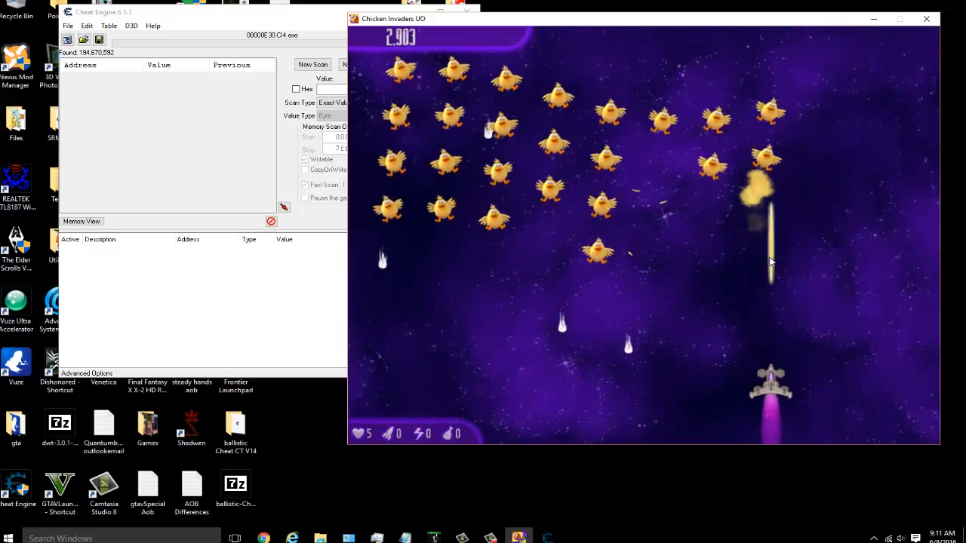
pyautogui.click(735, 246)
pyautogui.click(715, 249)
pyautogui.click(669, 253)
pyautogui.click(660, 254)
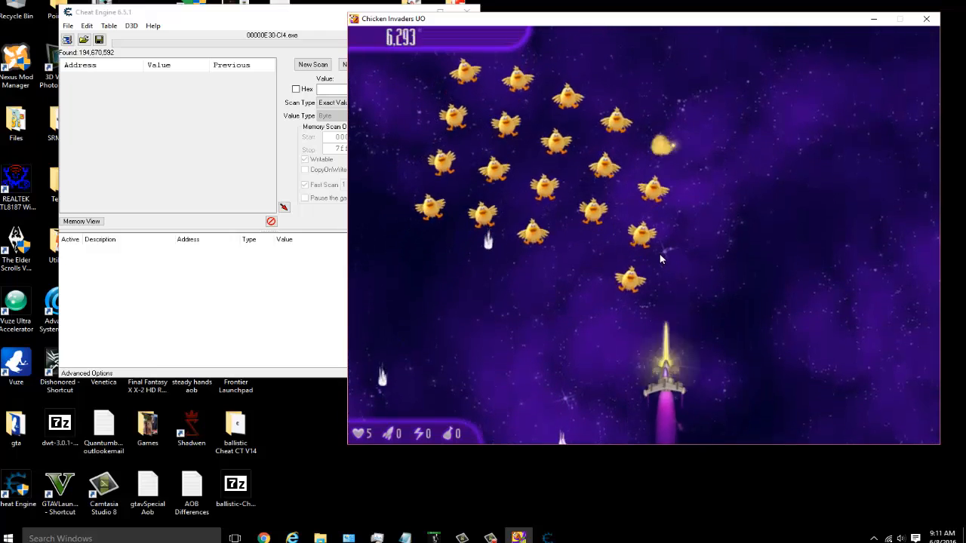
pyautogui.click(650, 256)
pyautogui.click(632, 258)
pyautogui.click(583, 251)
pyautogui.click(566, 264)
pyautogui.click(577, 253)
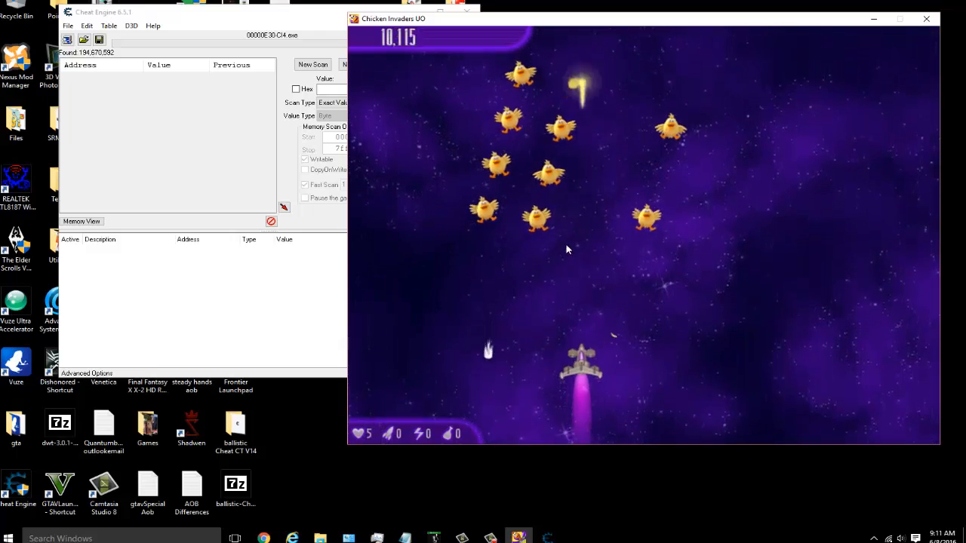
pyautogui.click(562, 244)
pyautogui.click(543, 240)
pyautogui.click(528, 236)
pyautogui.click(558, 236)
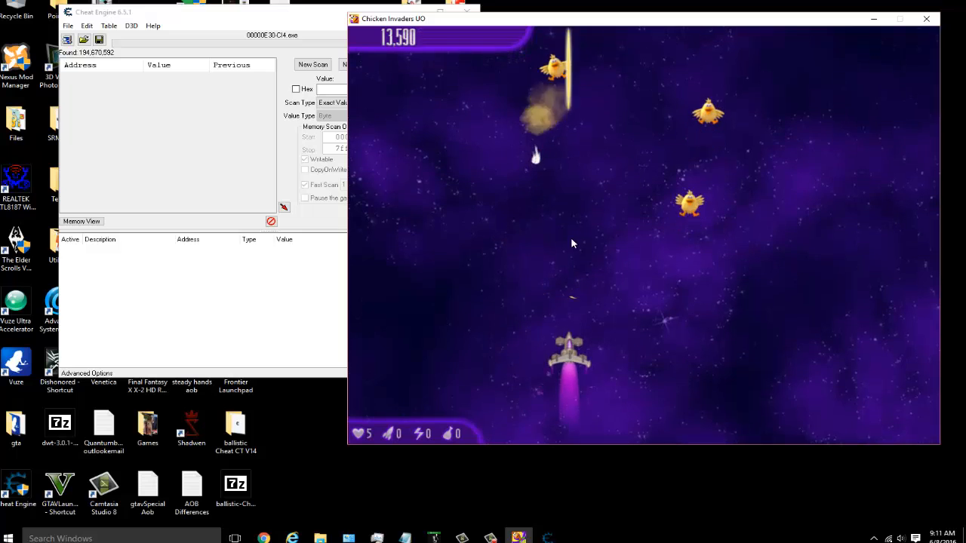
pyautogui.click(749, 222)
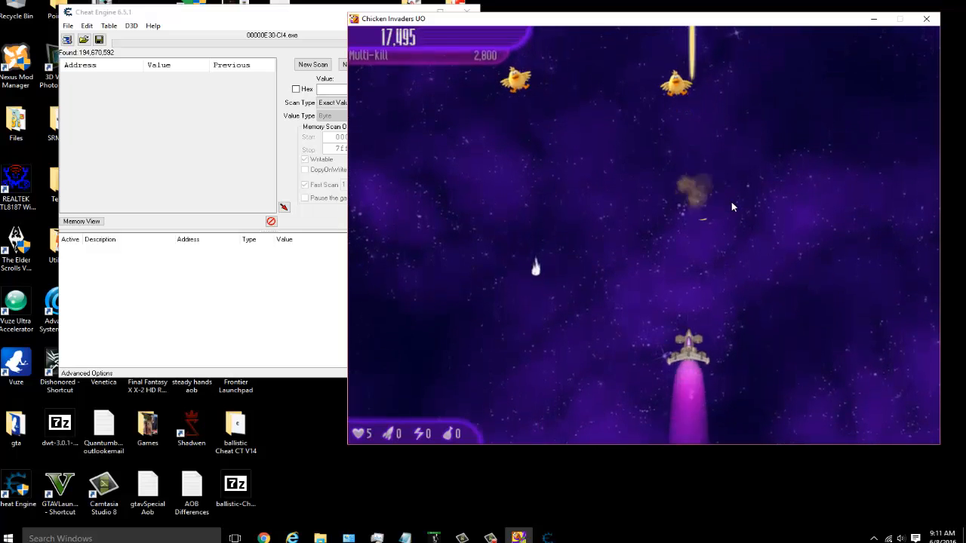
pyautogui.click(726, 197)
pyautogui.click(530, 107)
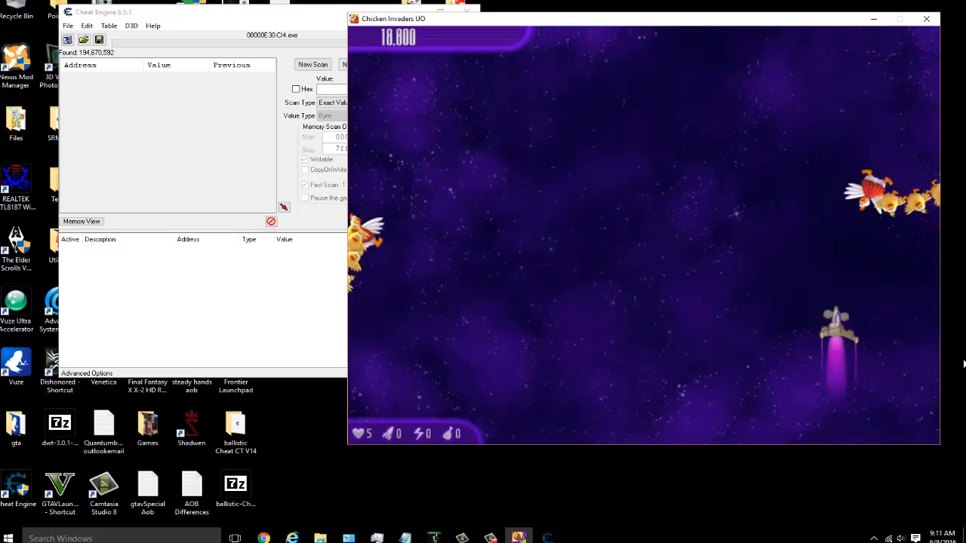
pyautogui.click(848, 321)
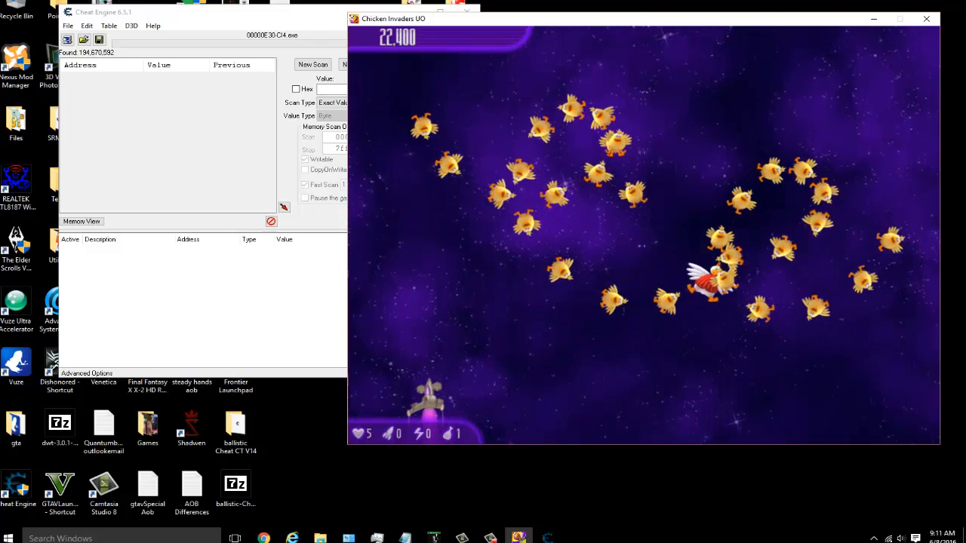
pyautogui.press('Escape')
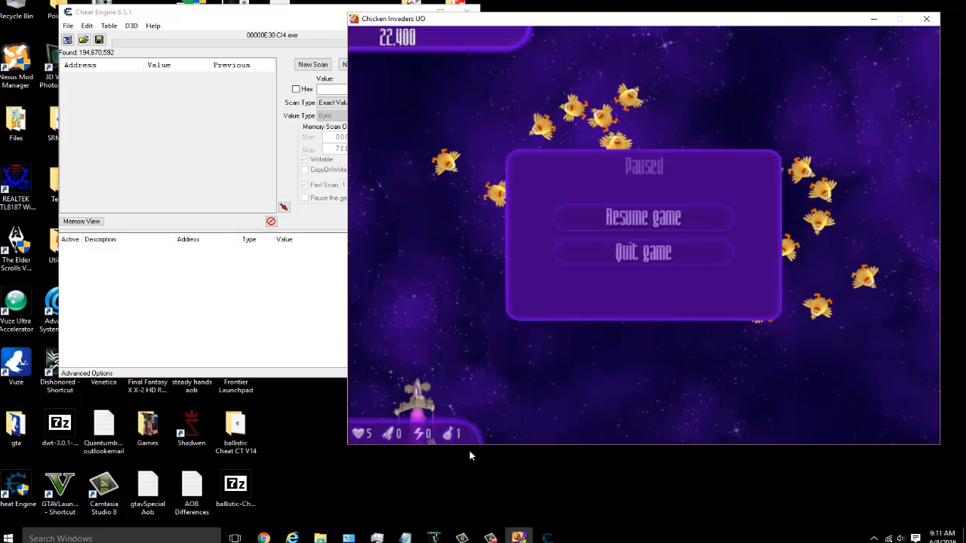
# Step: In Cheat Engine, narrow the results with a next scan of type Changed value
pyautogui.click(343, 332)
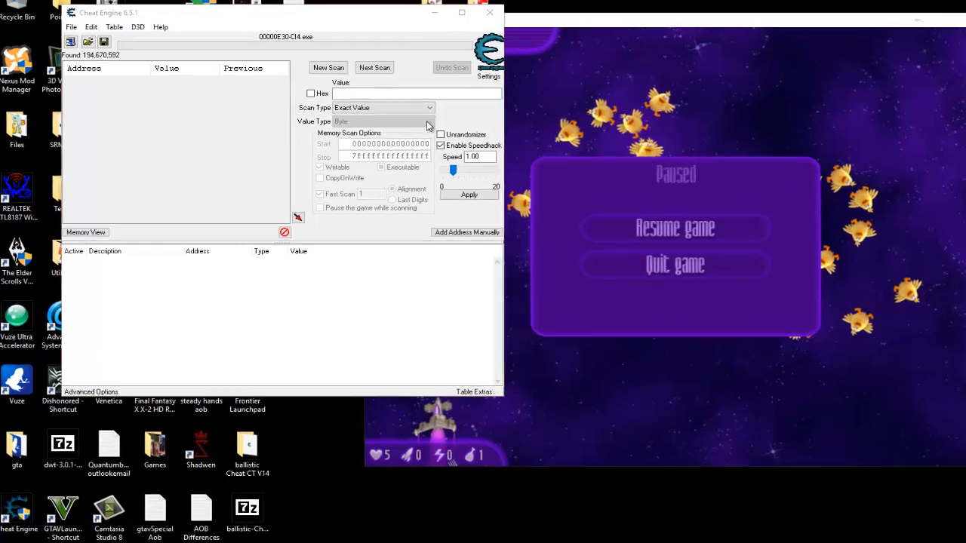
pyautogui.click(397, 104)
pyautogui.click(363, 167)
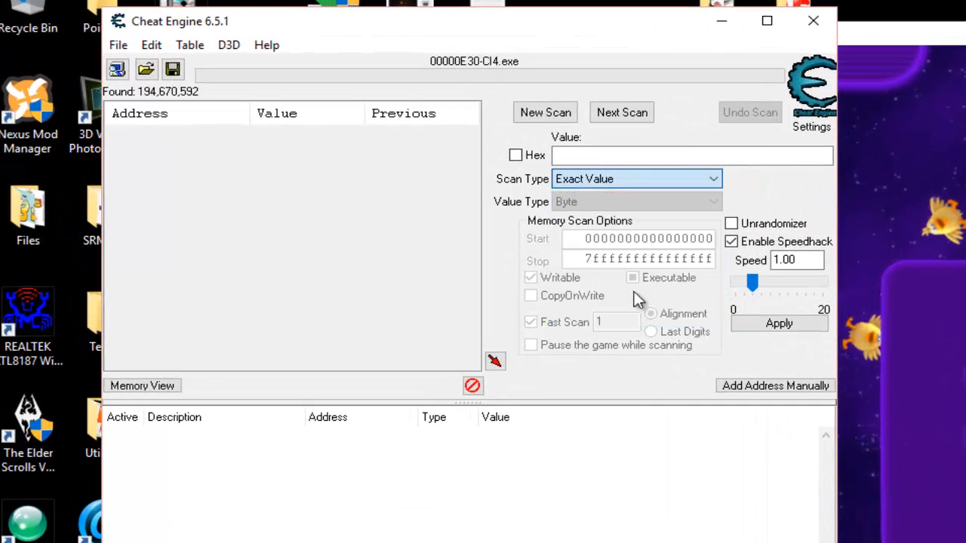
pyautogui.click(622, 113)
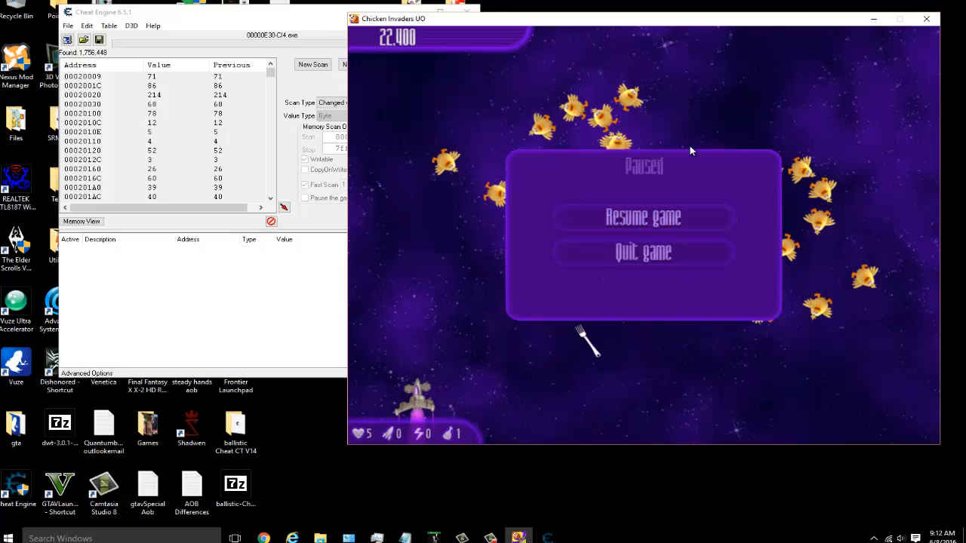
# Step: Play more of the second wave in Chicken Invaders, pause again, and run another next scan for changed values in Cheat Engine
pyautogui.click(664, 217)
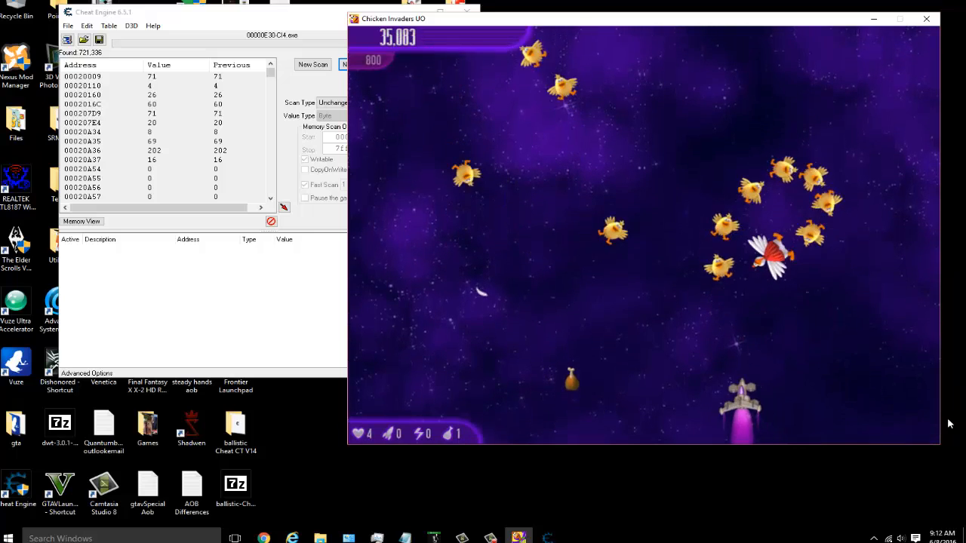
pyautogui.press('Escape')
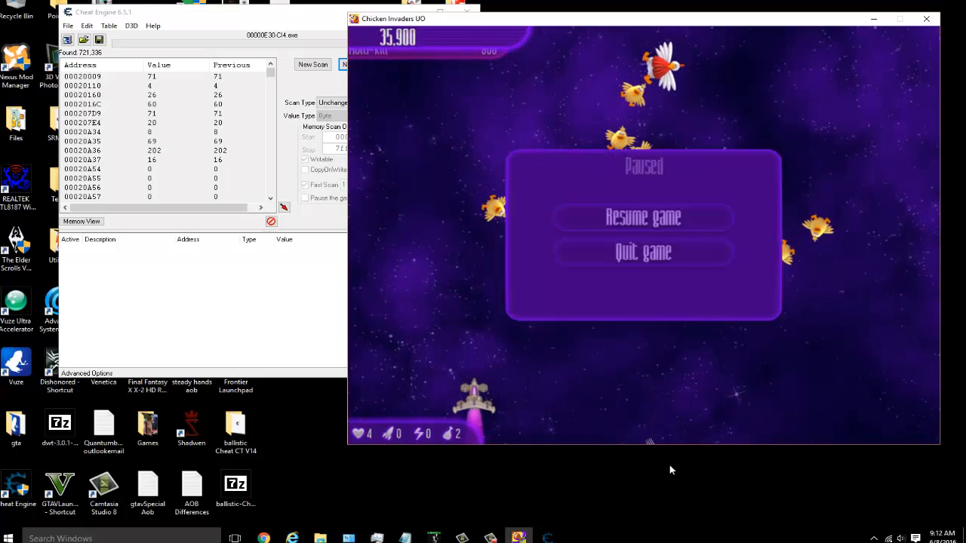
pyautogui.click(307, 207)
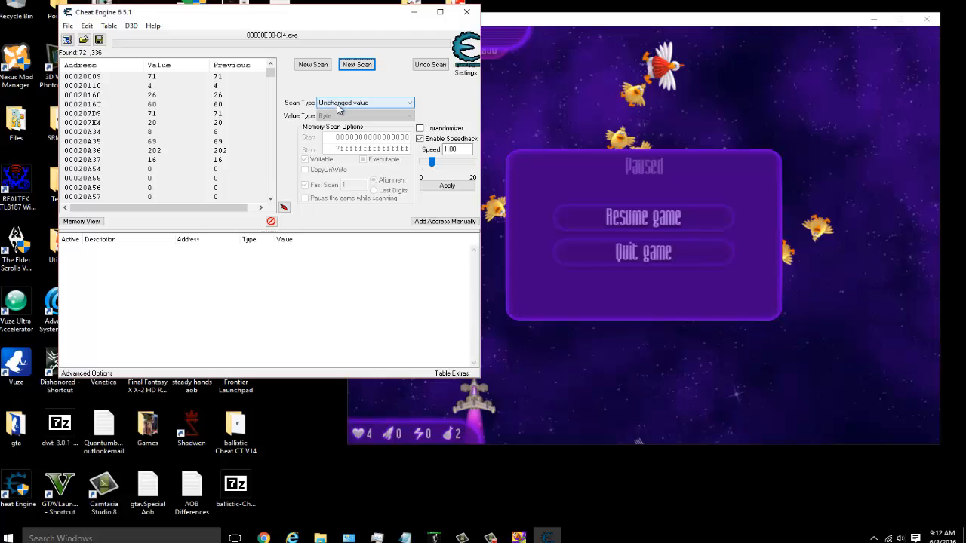
pyautogui.click(337, 104)
pyautogui.click(344, 160)
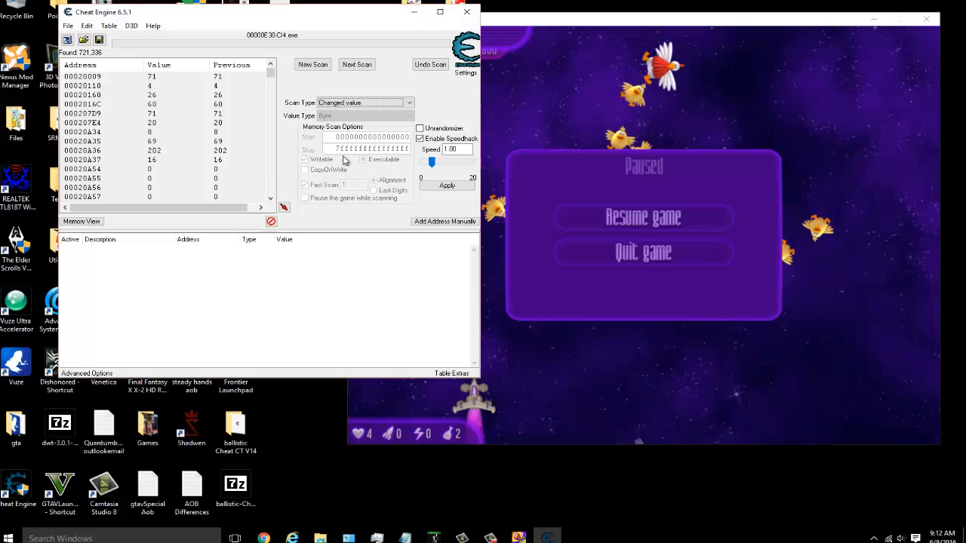
pyautogui.click(366, 65)
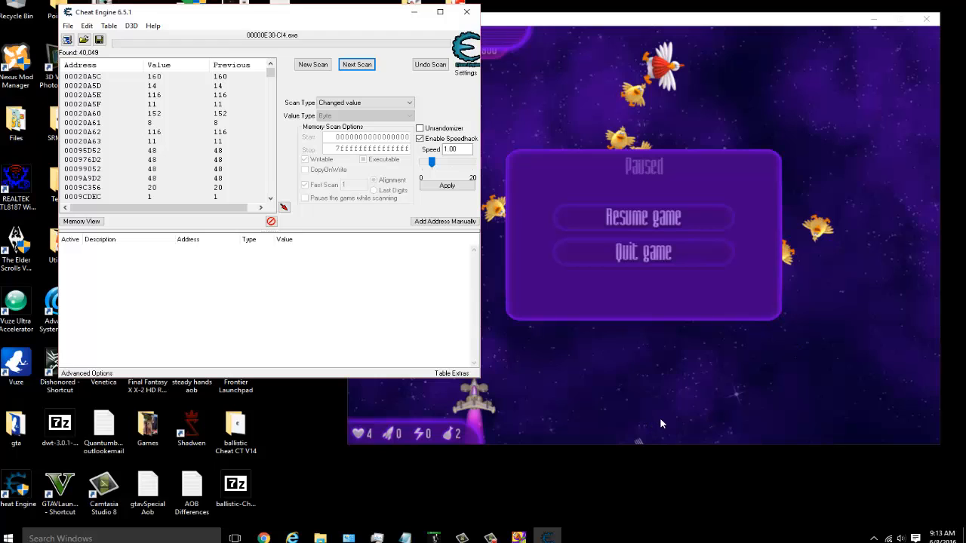
# Step: Switch to the paused Chicken Invaders and run several next scans for unchanged values
pyautogui.click(702, 194)
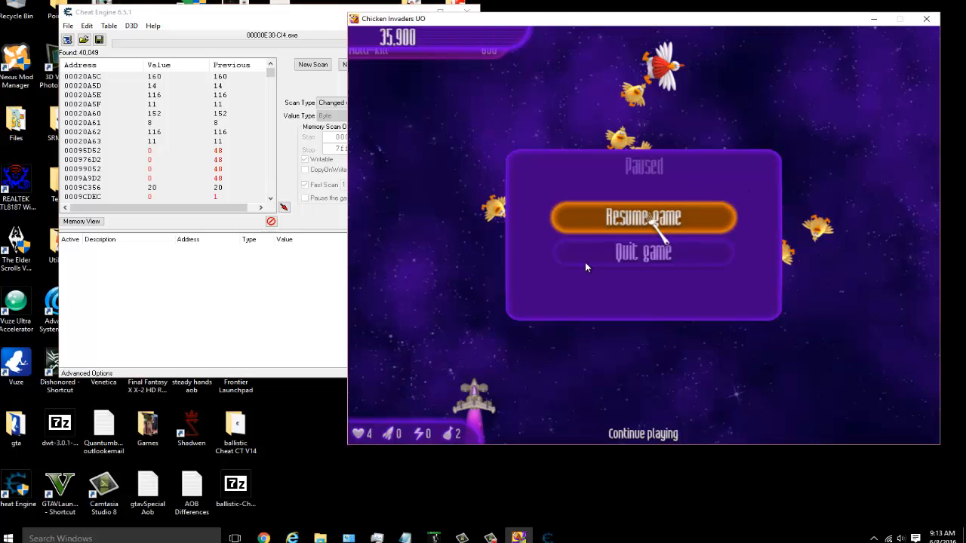
pyautogui.press('F3')
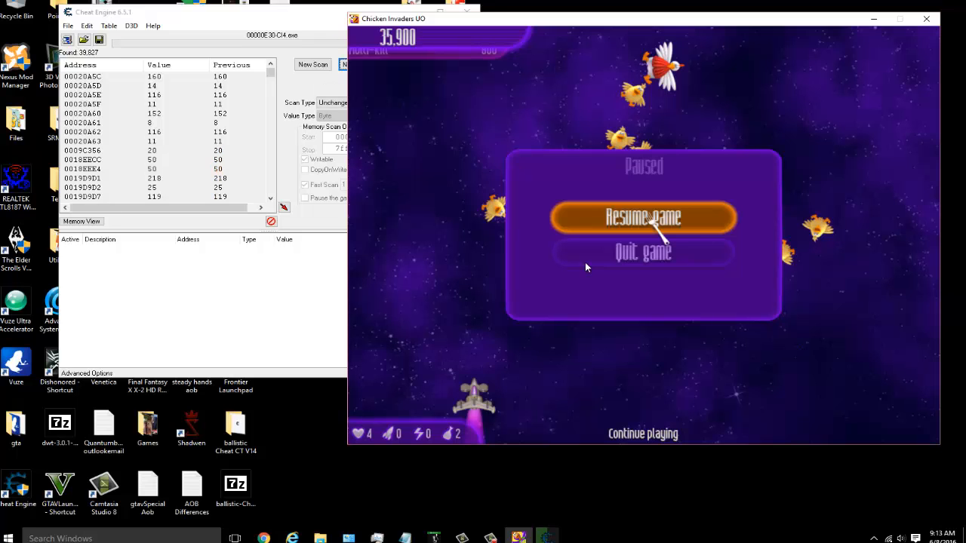
pyautogui.press('F3')
pyautogui.press('F3')
# Step: Resume the game, shoot chickens while repeating unchanged-value scans, collect one more drumstick, and pause
pyautogui.click(650, 219)
pyautogui.click(941, 439)
pyautogui.click(905, 483)
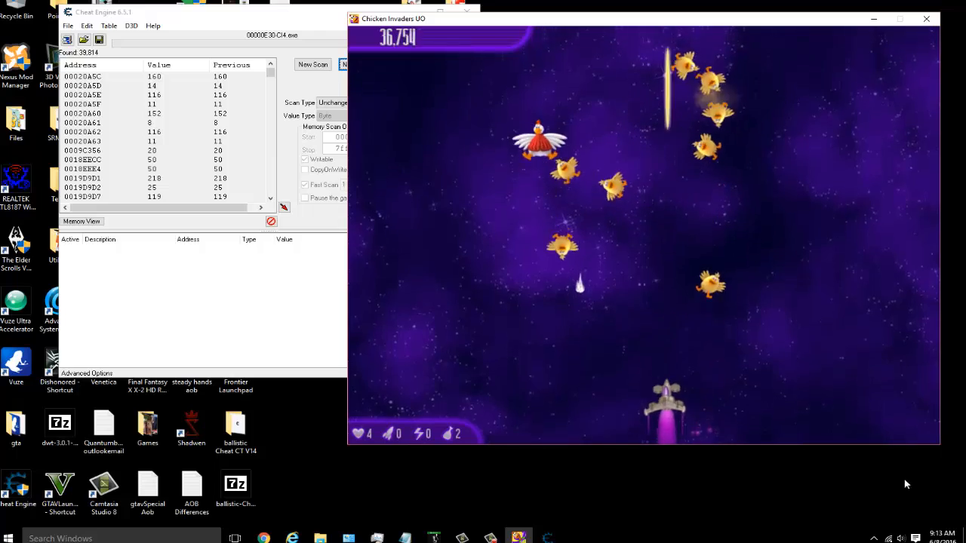
pyautogui.click(905, 483)
pyautogui.press('F3')
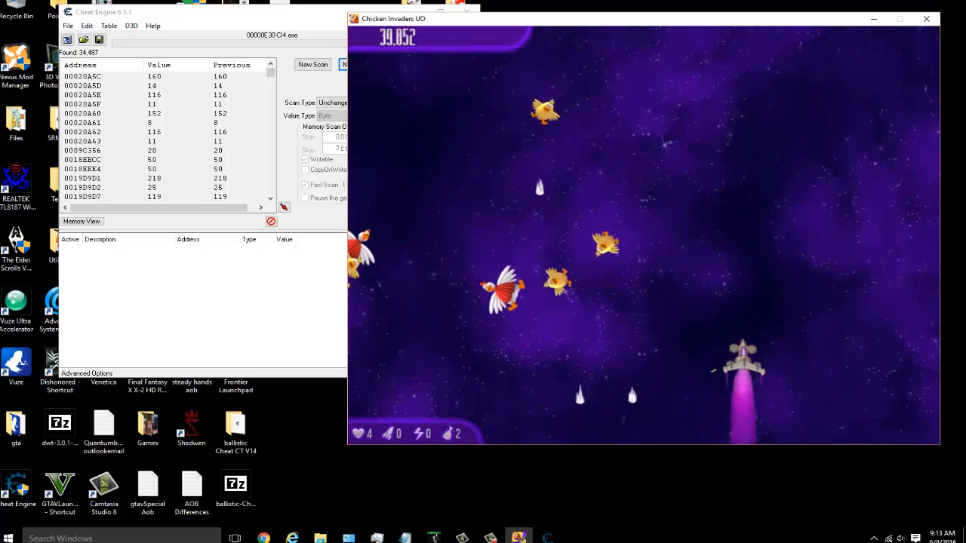
pyautogui.press('F3')
pyautogui.click(871, 436)
pyautogui.click(817, 485)
pyautogui.click(770, 513)
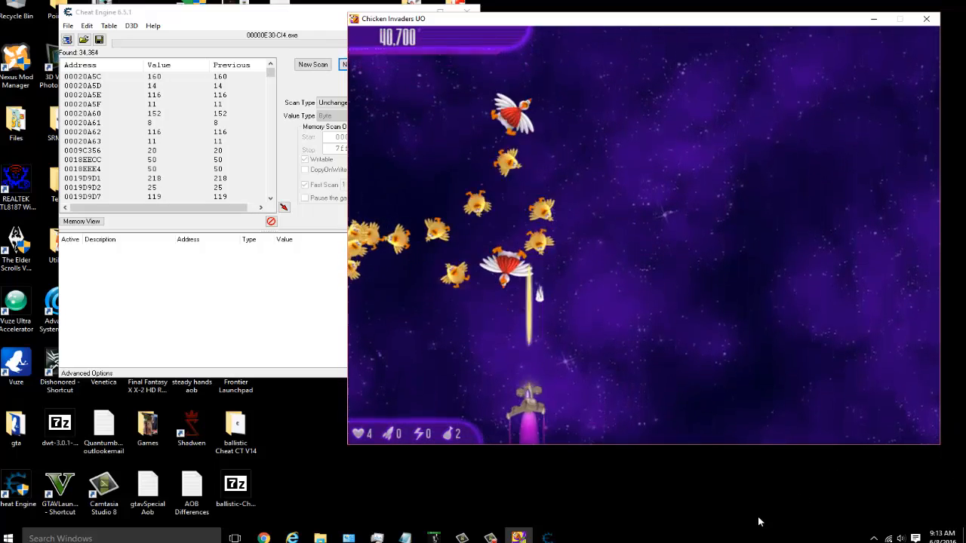
pyautogui.click(759, 520)
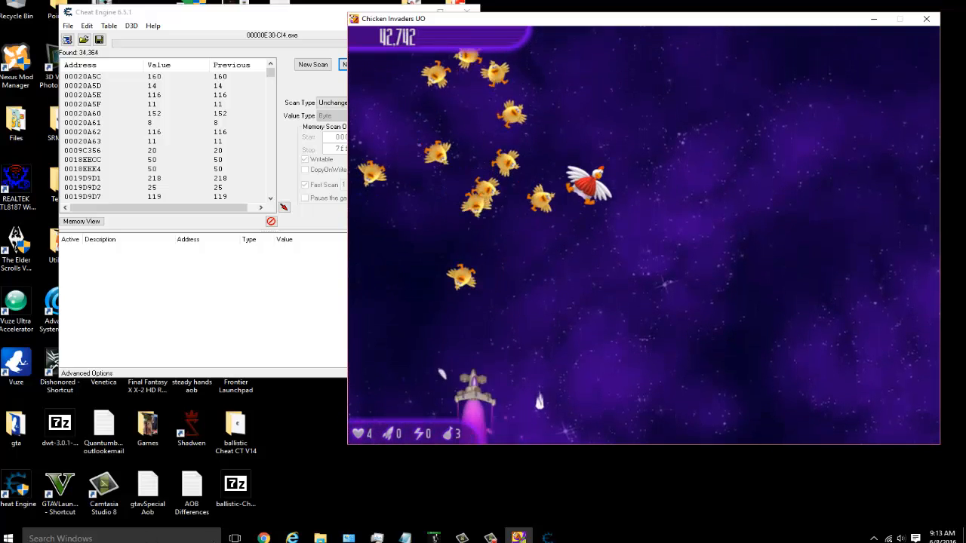
pyautogui.press('Escape')
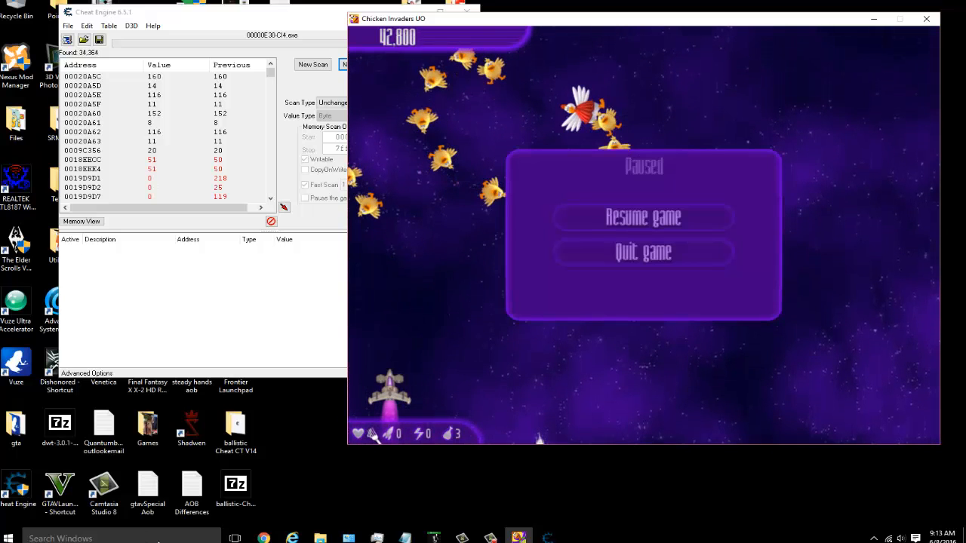
# Step: In Cheat Engine, set the scan type to Changed value and run a next scan
pyautogui.hotkey('alt', 'Tab')
pyautogui.click(365, 105)
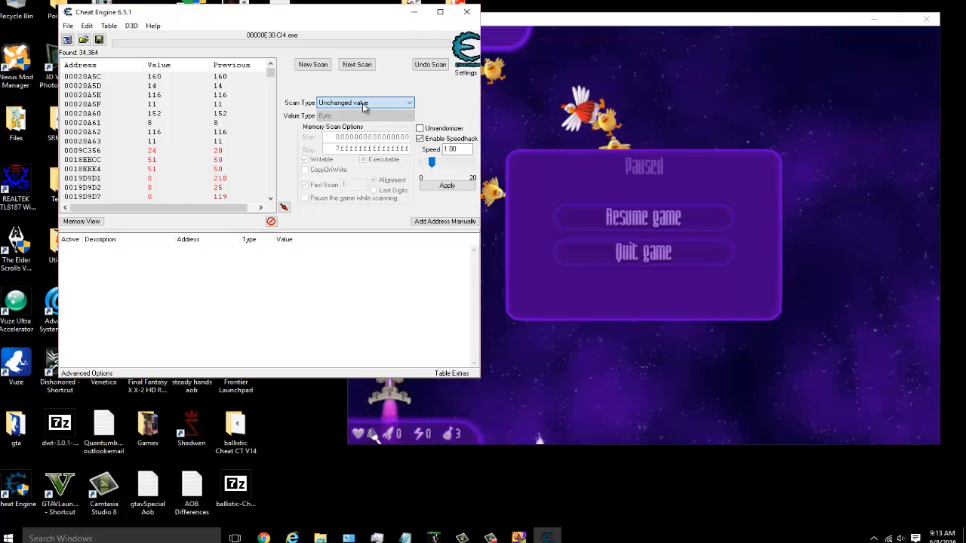
pyautogui.click(349, 149)
pyautogui.click(357, 64)
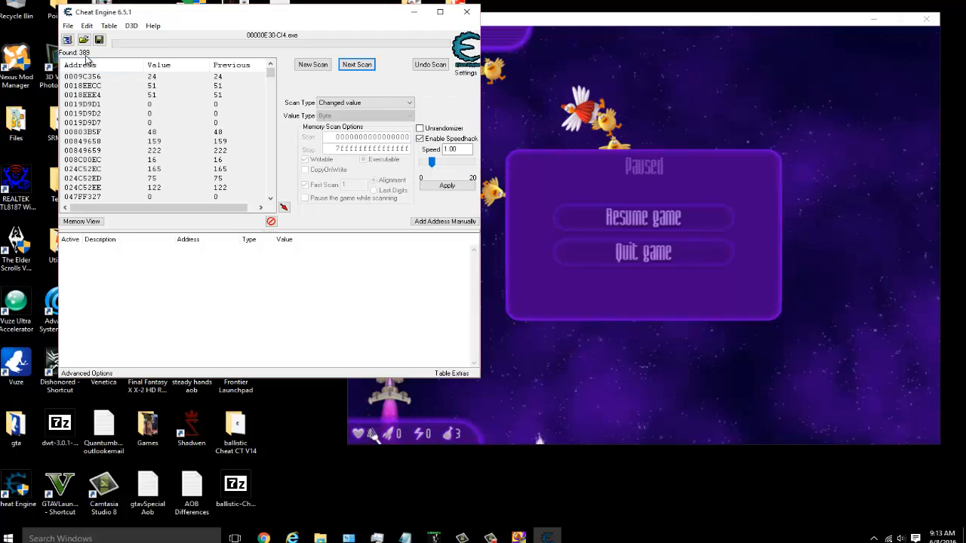
# Step: Resume Chicken Invaders, play until another drumstick is collected, pause, and run a next scan for changed values
pyautogui.click(758, 140)
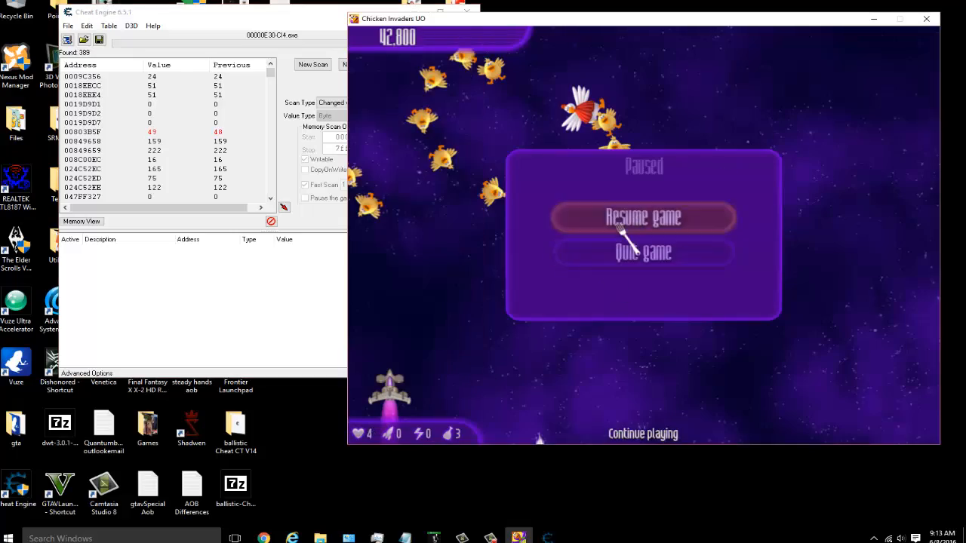
pyautogui.click(728, 217)
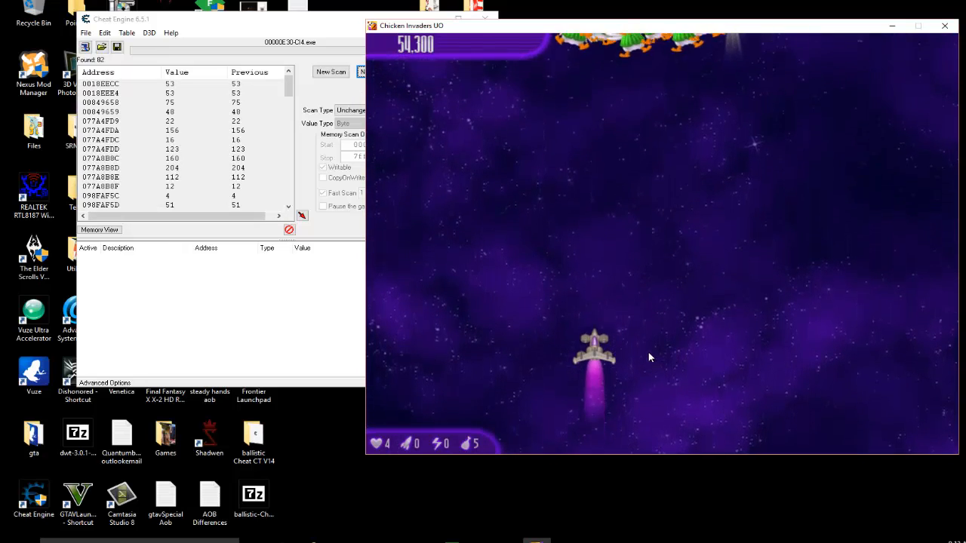
pyautogui.click(666, 433)
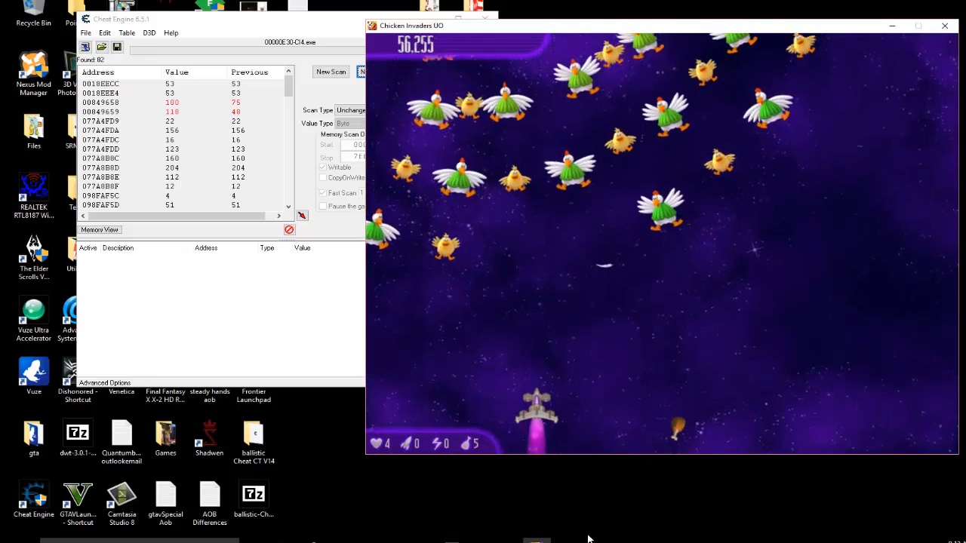
pyautogui.press('Escape')
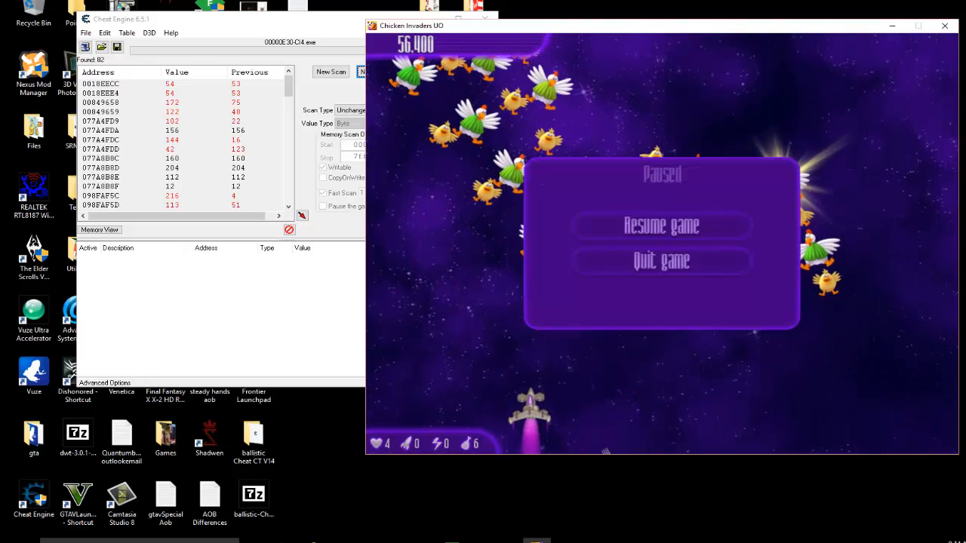
pyautogui.press('F2')
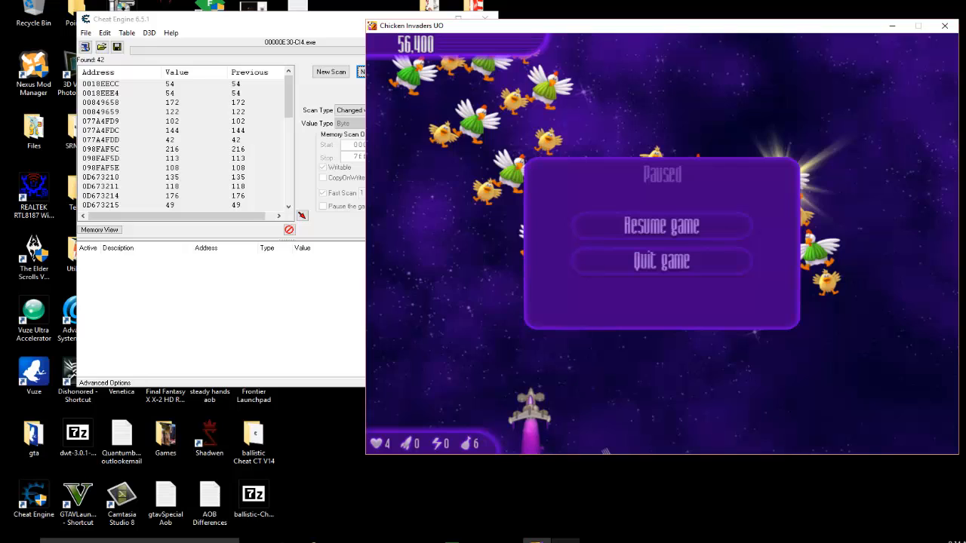
# Step: In Cheat Engine, add the found addresses from 0E742D80 through 0E7B24D7 to the address list
pyautogui.hotkey('alt', 'Tab')
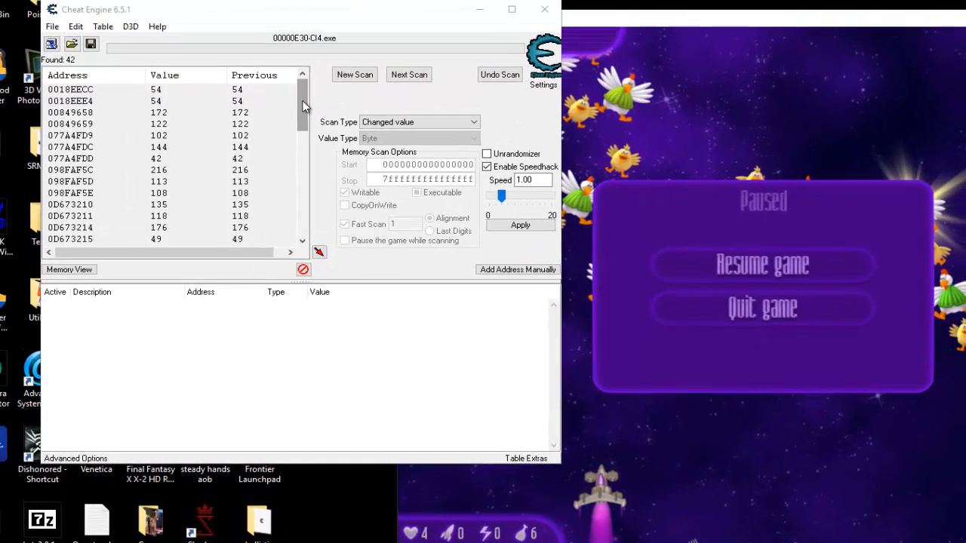
pyautogui.moveTo(304, 65); pyautogui.dragTo(317, 146)
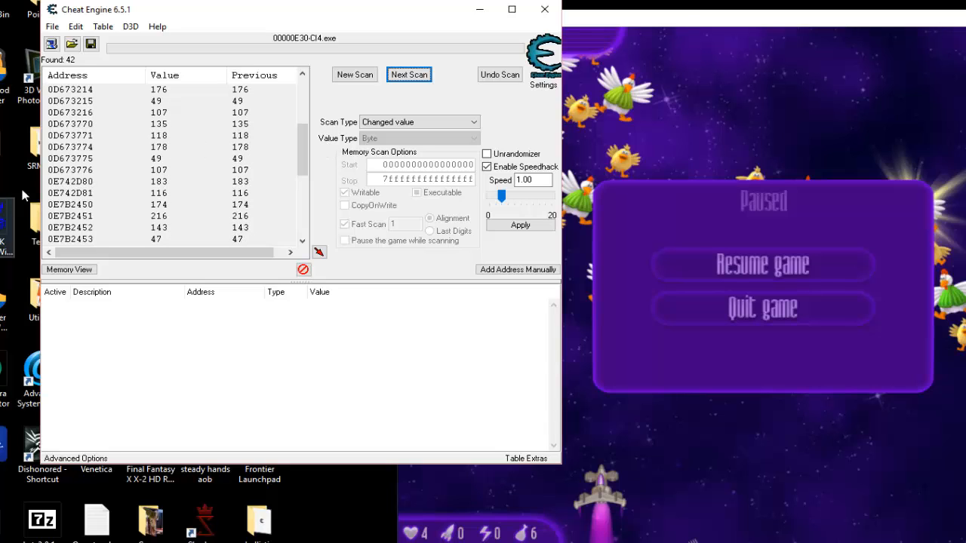
pyautogui.click(65, 183)
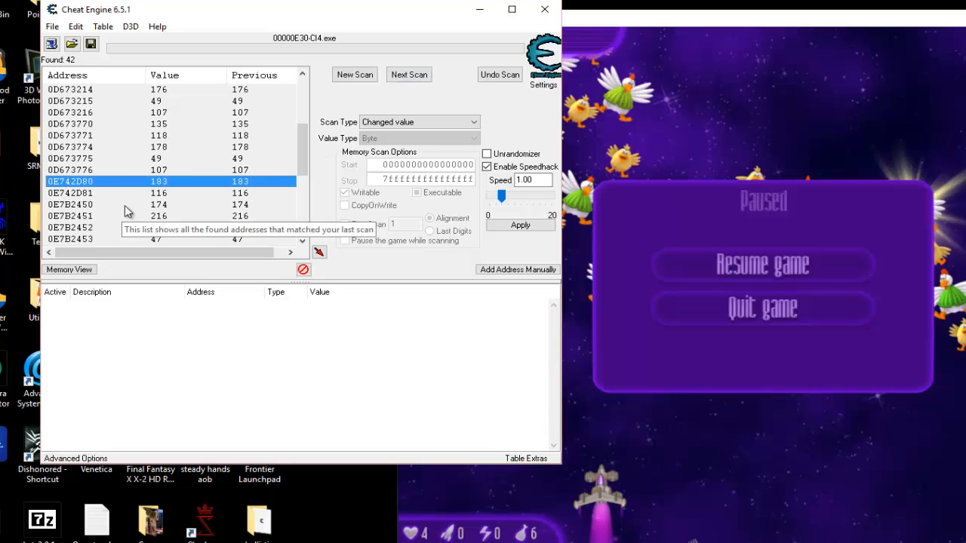
pyautogui.scroll(-1, 125, 205)
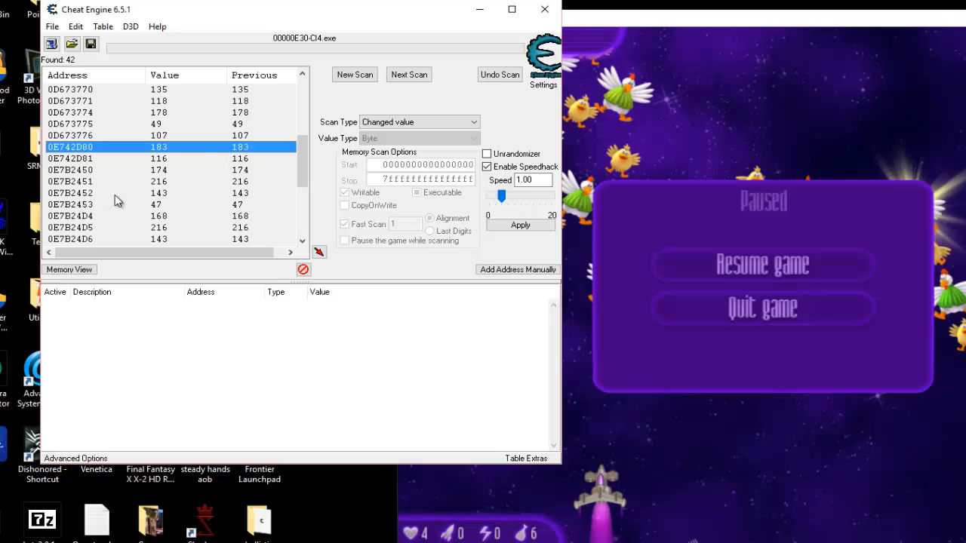
pyautogui.scroll(-2, 117, 200)
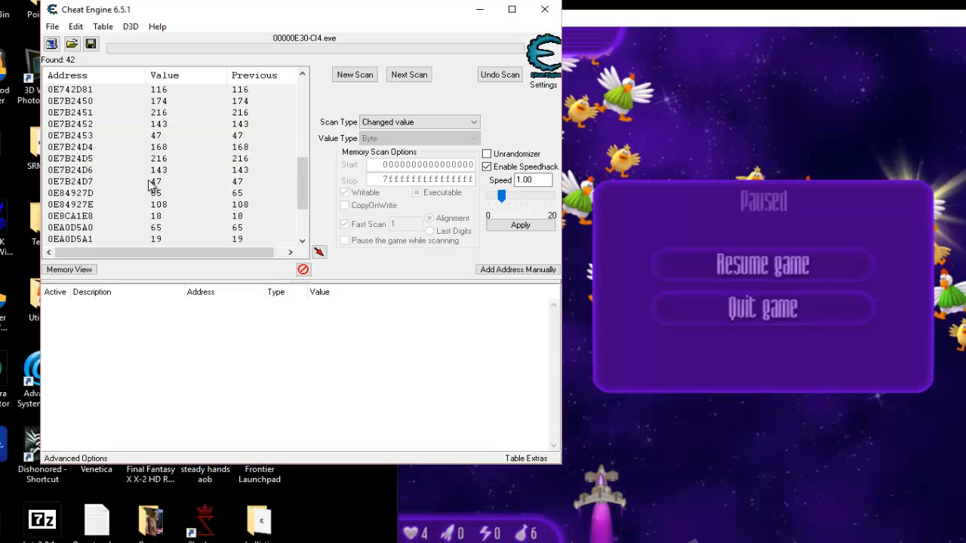
pyautogui.scroll(2, 185, 175)
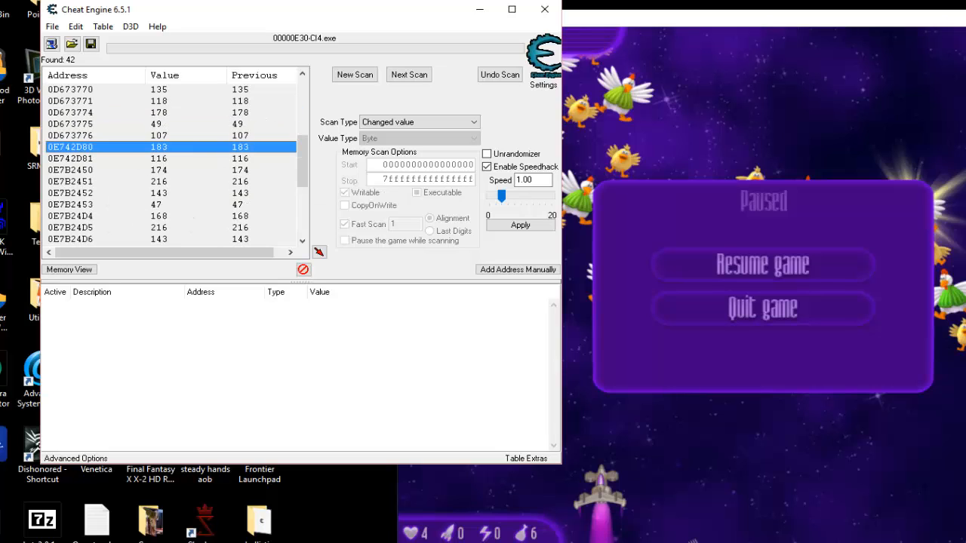
pyautogui.scroll(-1, 112, 175)
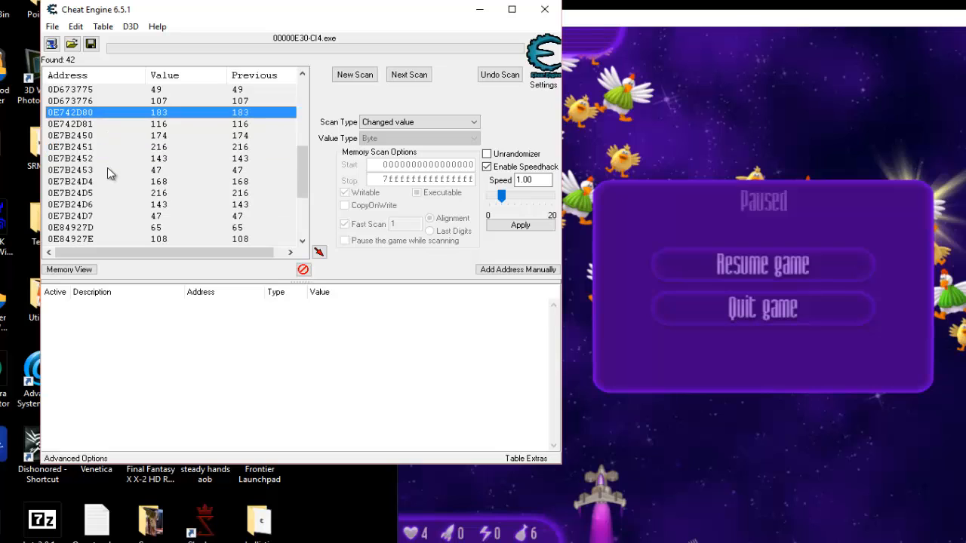
pyautogui.keyDown('shift'); pyautogui.click(80, 216); pyautogui.keyUp('shift')
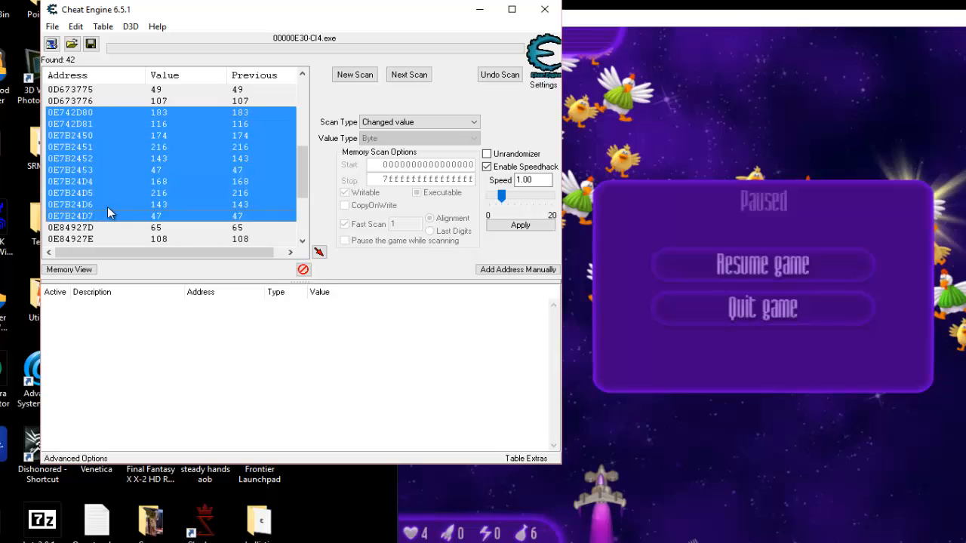
pyautogui.rightClick(62, 113)
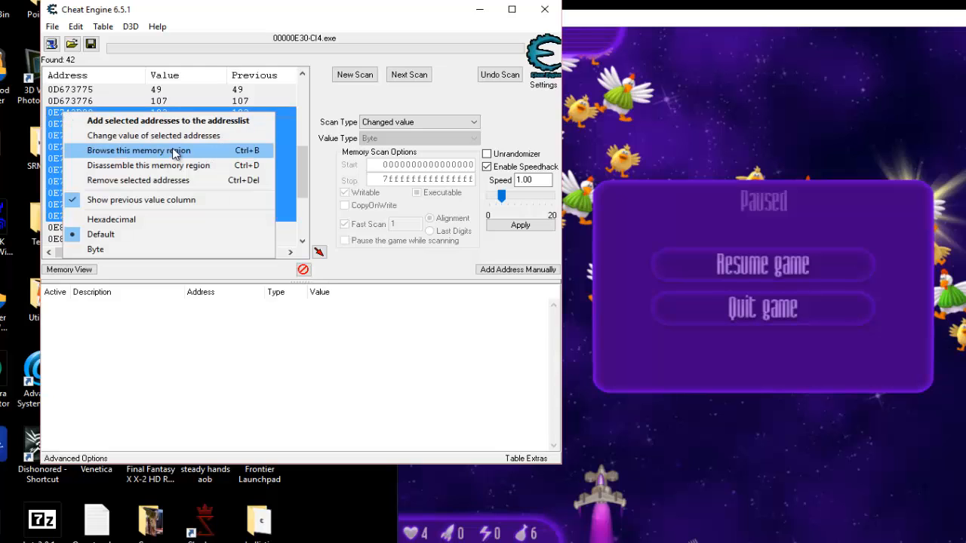
pyautogui.click(157, 122)
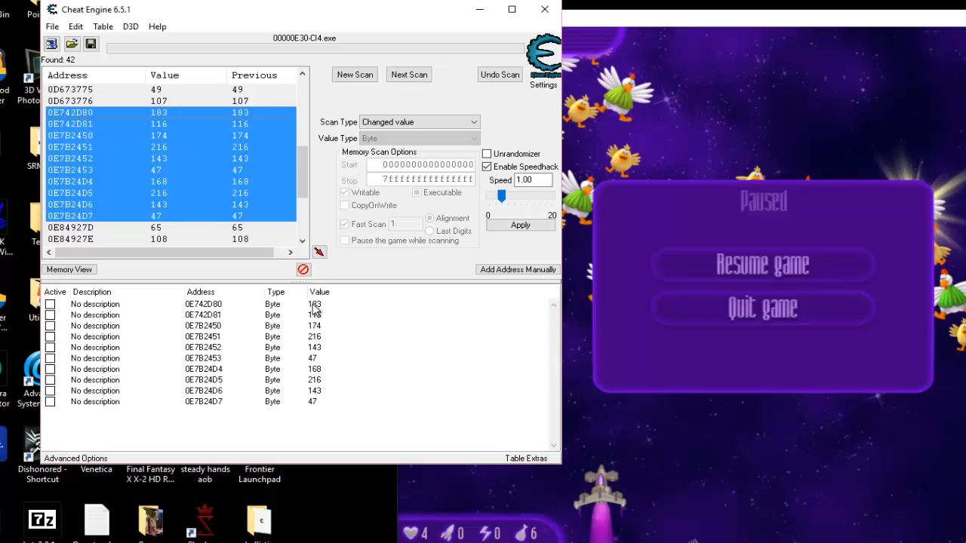
# Step: Set the value of all ten entries in the address list to 80
pyautogui.click(313, 305)
pyautogui.keyDown('shift'); pyautogui.click(313, 402); pyautogui.keyUp('shift')
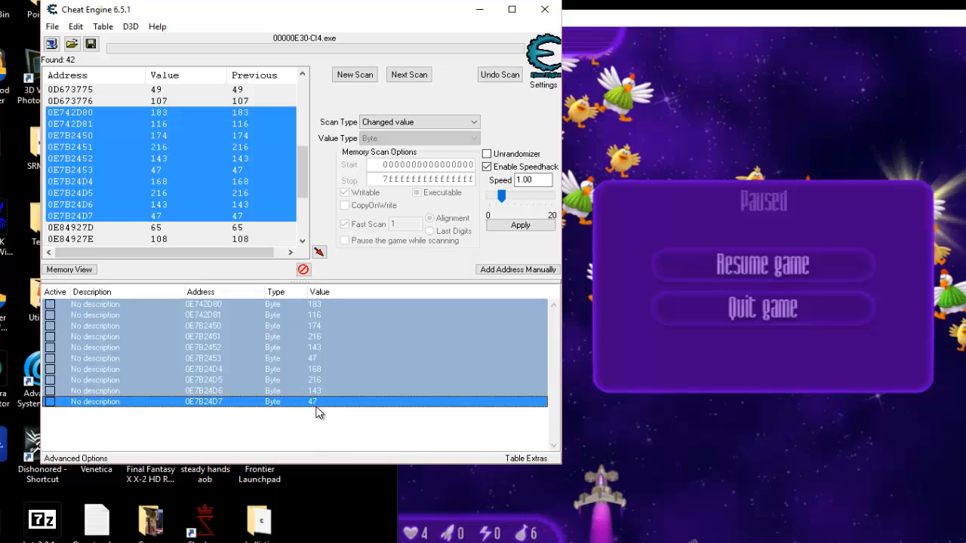
pyautogui.doubleClick(315, 402)
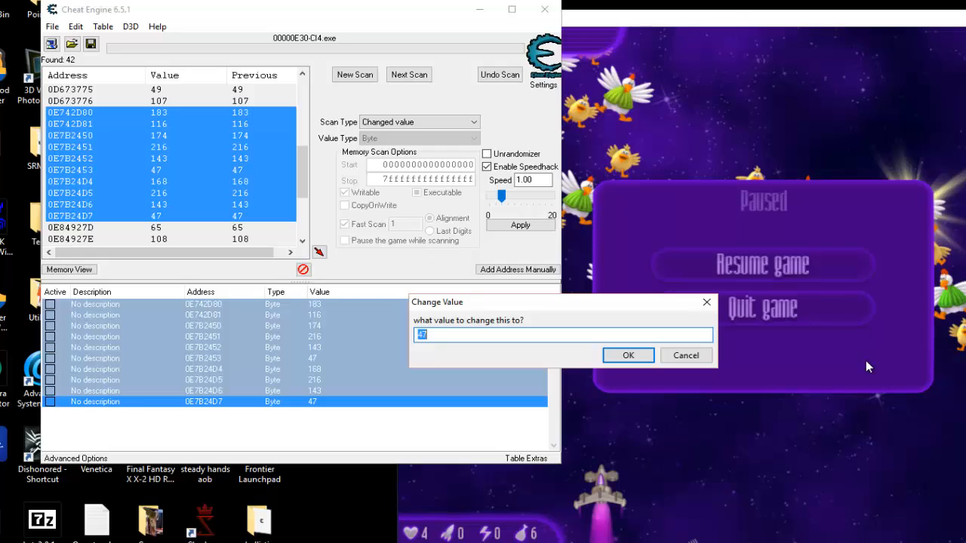
pyautogui.write('80')
pyautogui.click(632, 356)
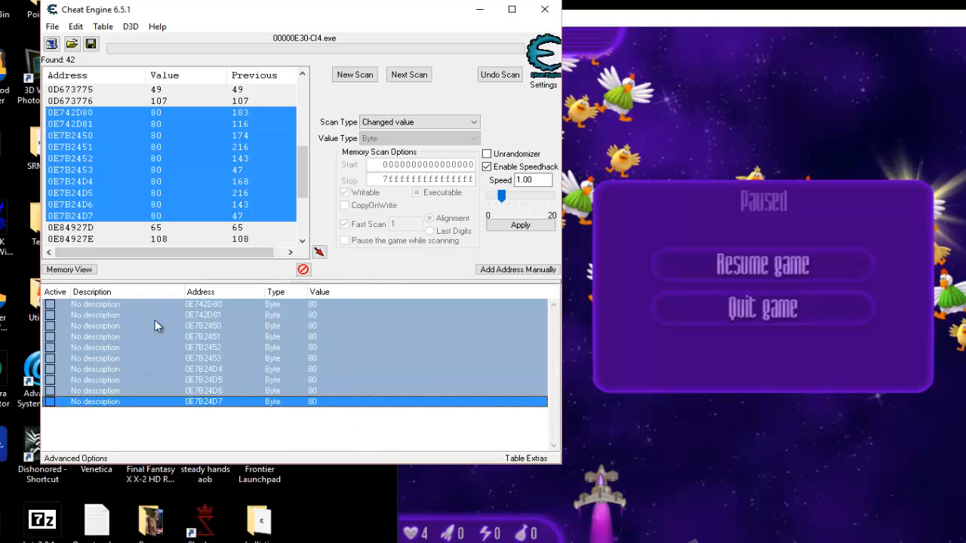
# Step: Set the value of the first five address list entries, 0E742D80 through 0E7B2452, to 100
pyautogui.click(303, 438)
pyautogui.click(314, 306)
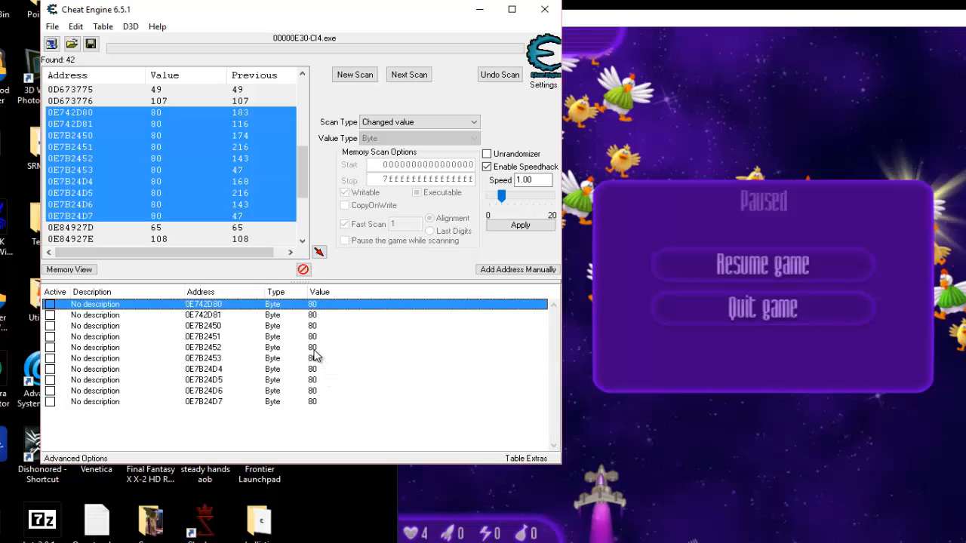
pyautogui.keyDown('shift'); pyautogui.click(316, 349); pyautogui.keyUp('shift')
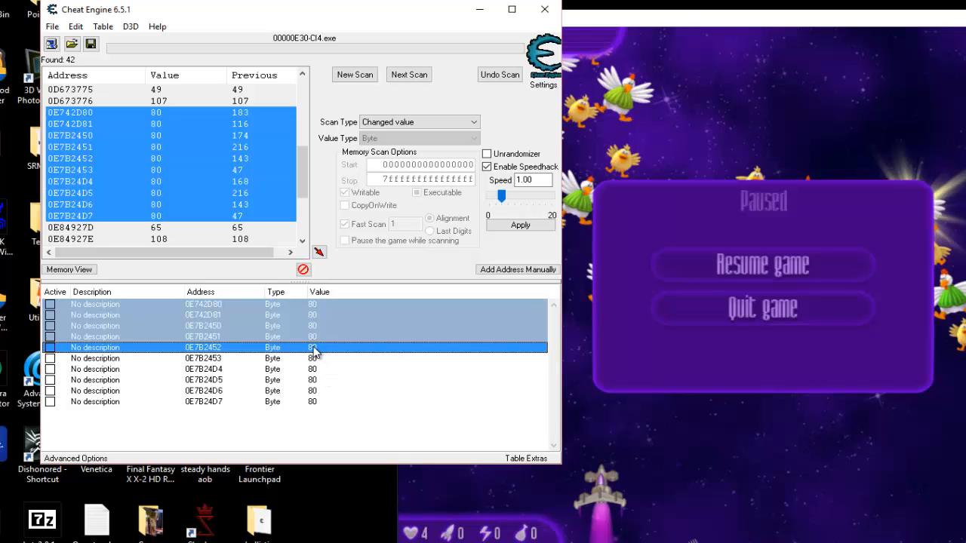
pyautogui.doubleClick(316, 350)
pyautogui.write('100')
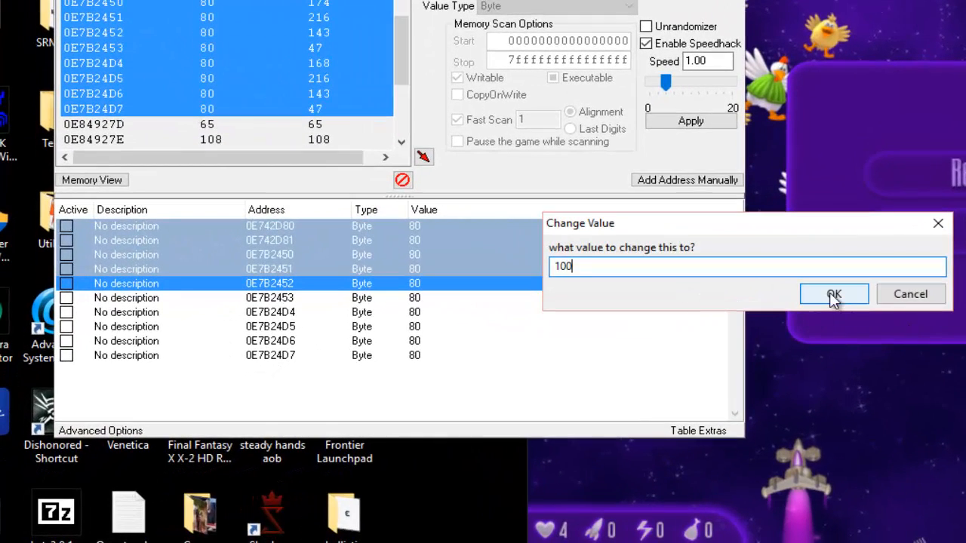
pyautogui.click(830, 291)
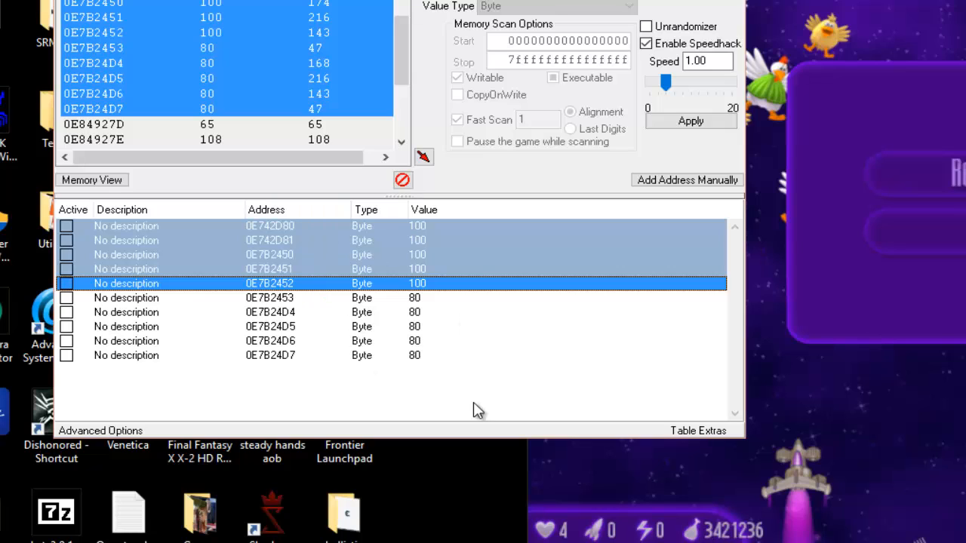
# Step: Delete the entries 0E7B2453 through 0E7B24D7 from the address list
pyautogui.click(277, 301)
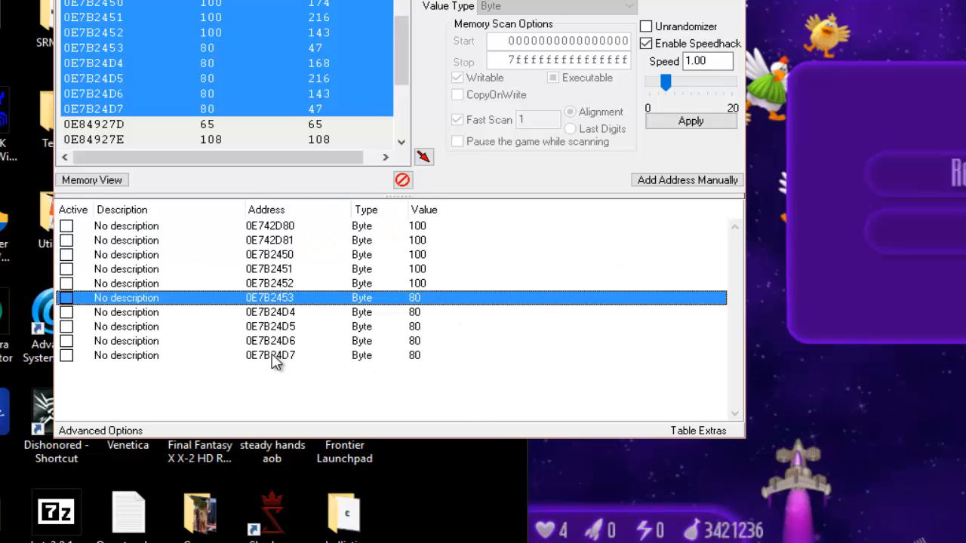
pyautogui.keyDown('shift'); pyautogui.click(273, 355); pyautogui.keyUp('shift')
pyautogui.rightClick(272, 354)
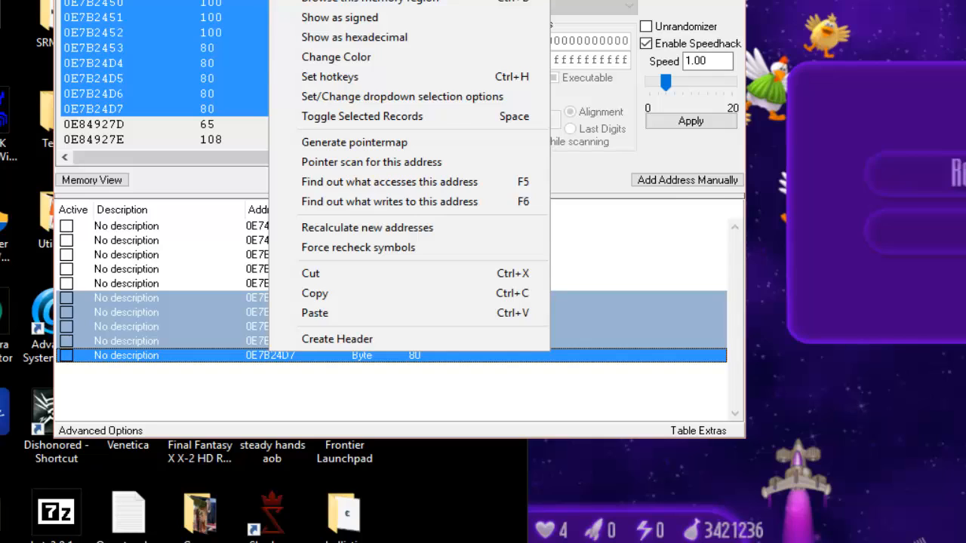
pyautogui.press('Delete')
pyautogui.click(786, 241)
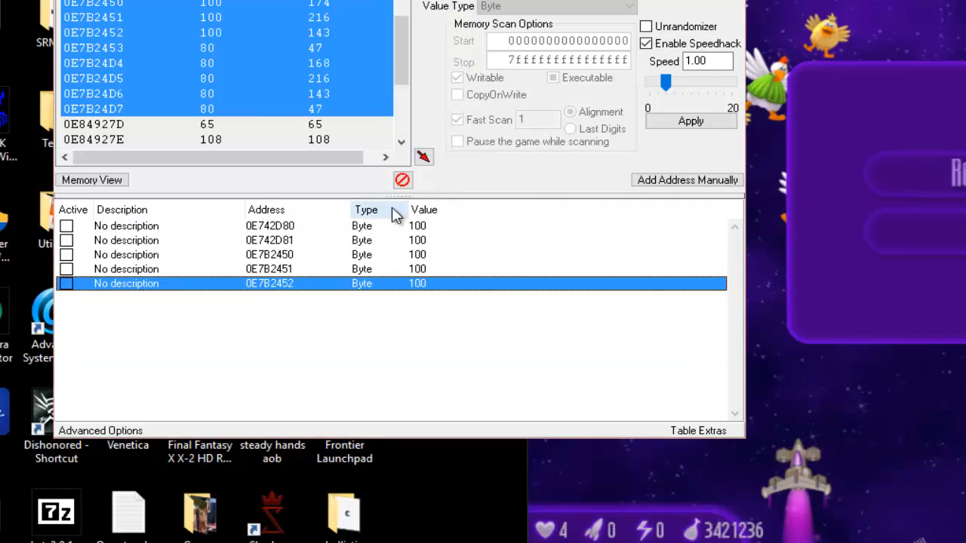
# Step: Set the values of the address list entries 0E742D80, 0E742D81 and 0E7B2450 to 150, one at a time
pyautogui.click(419, 228)
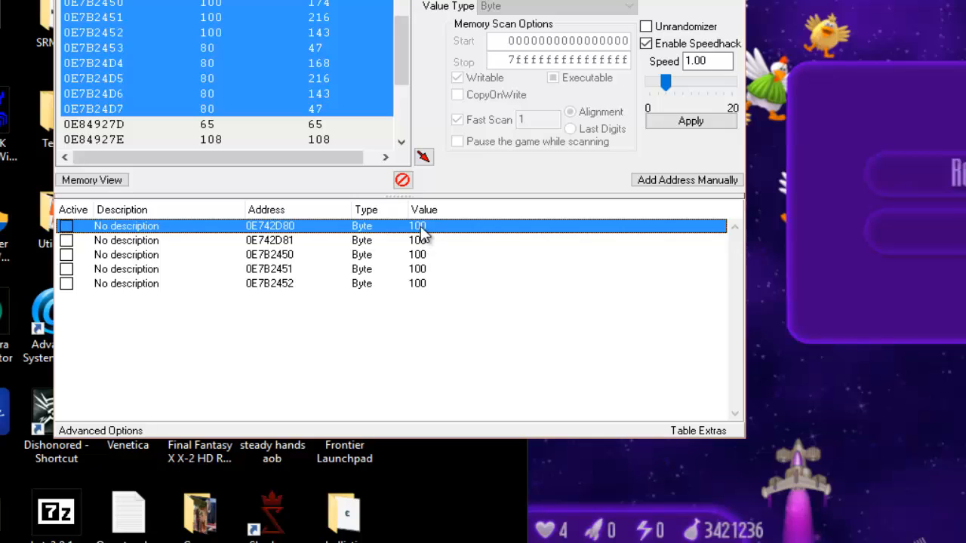
pyautogui.doubleClick(421, 227)
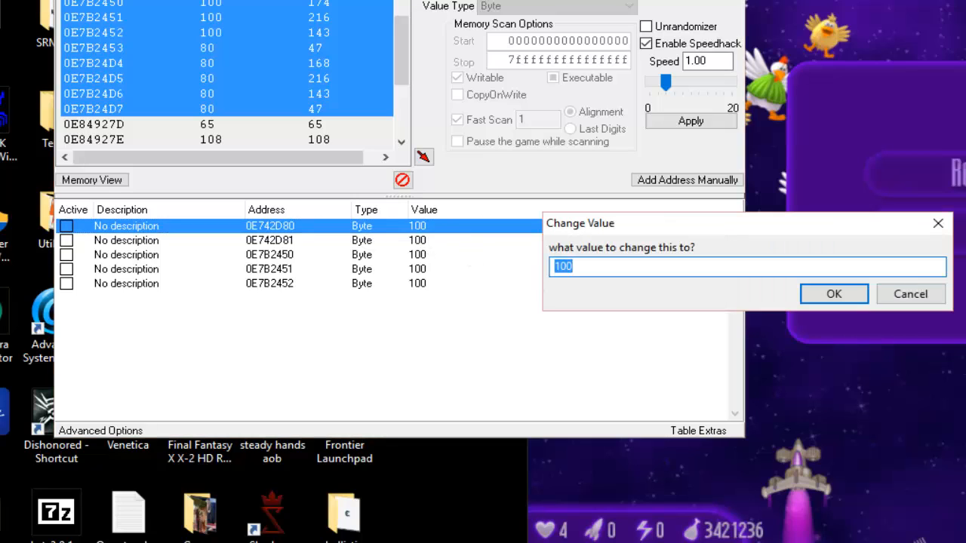
pyautogui.write('150')
pyautogui.click(837, 294)
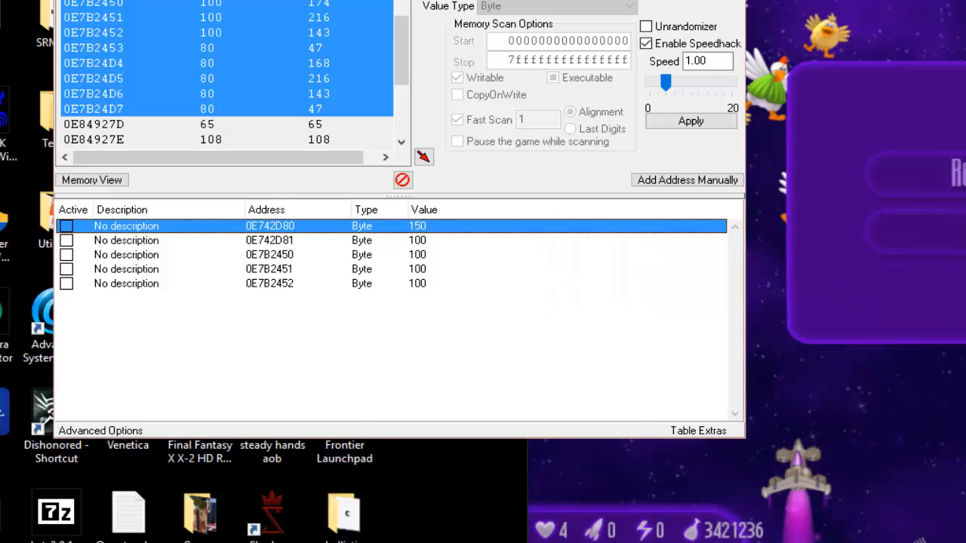
pyautogui.doubleClick(423, 241)
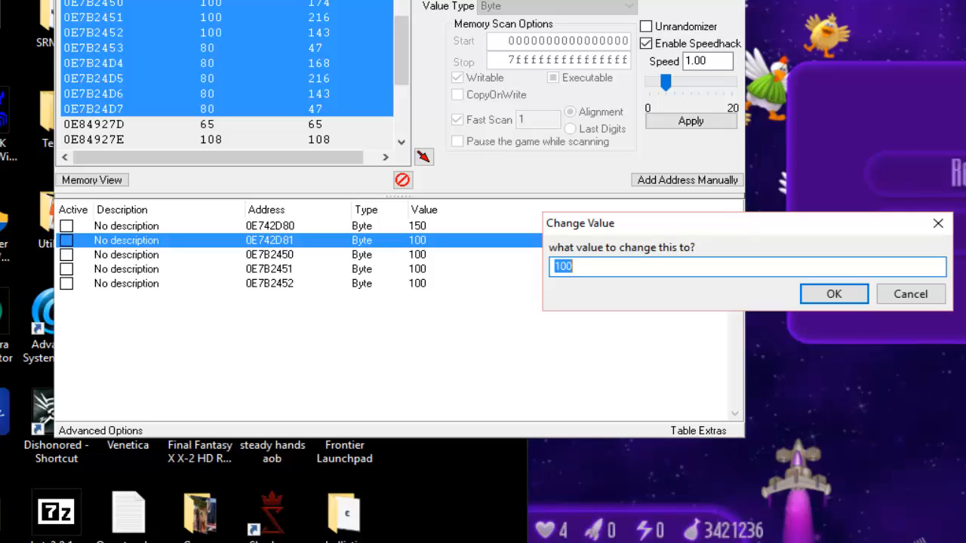
pyautogui.write('150')
pyautogui.click(807, 291)
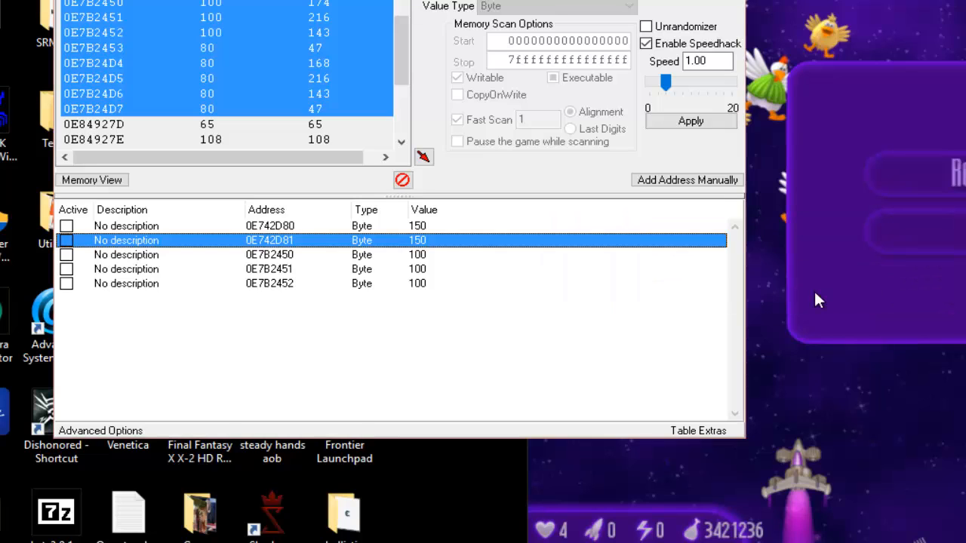
pyautogui.doubleClick(424, 257)
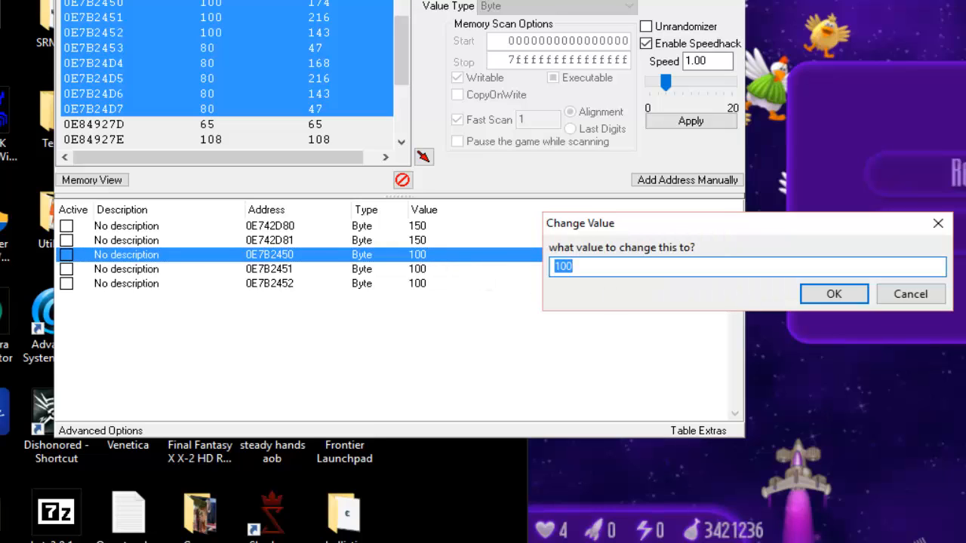
pyautogui.write('150')
pyautogui.click(804, 294)
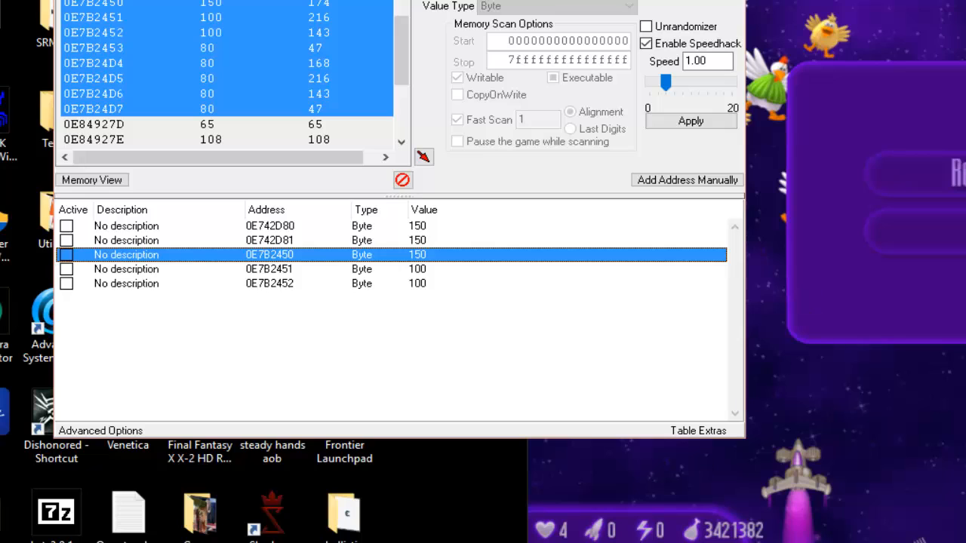
# Step: Delete the entries 0E742D80 and 0E742D81 from the address list
pyautogui.click(264, 226)
pyautogui.keyDown('shift'); pyautogui.click(255, 241); pyautogui.keyUp('shift')
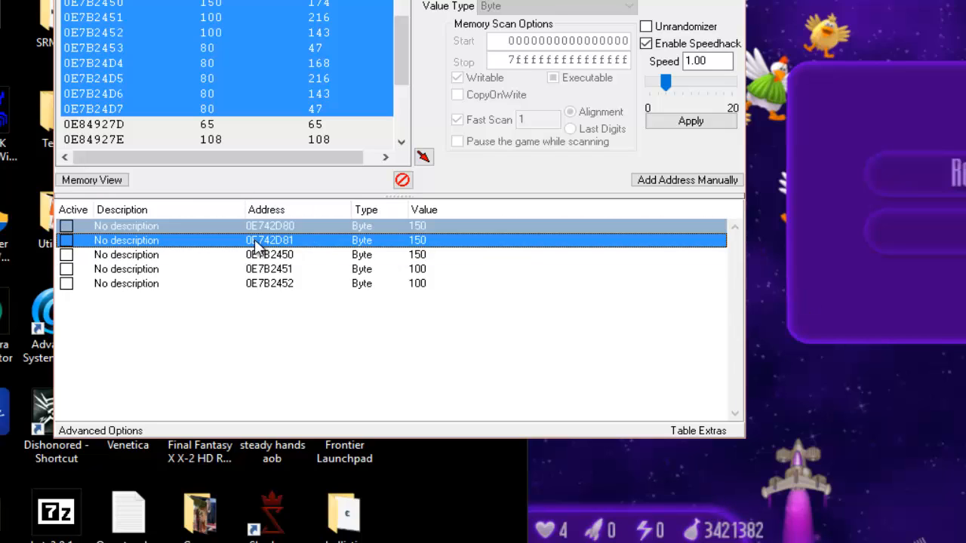
pyautogui.rightClick(255, 241)
pyautogui.click(302, 253)
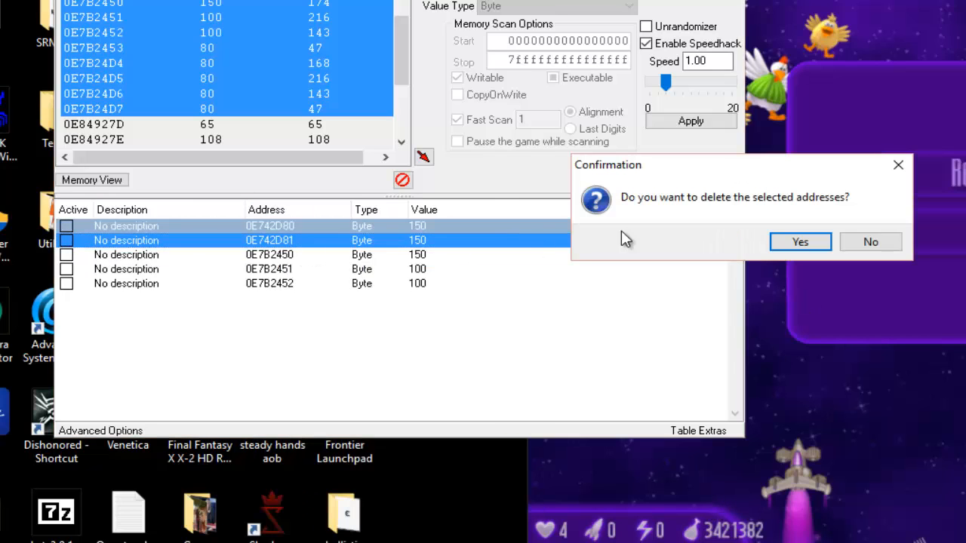
pyautogui.click(797, 248)
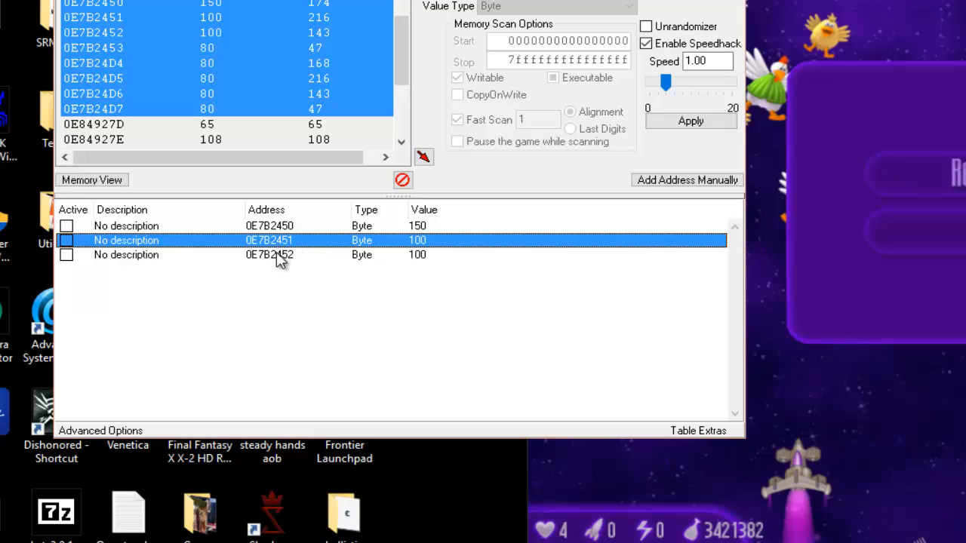
# Step: Delete the entries 0E7B2451 and 0E7B2452 from the address list
pyautogui.keyDown('shift'); pyautogui.click(280, 258); pyautogui.keyUp('shift')
pyautogui.rightClick(281, 258)
pyautogui.click(318, 268)
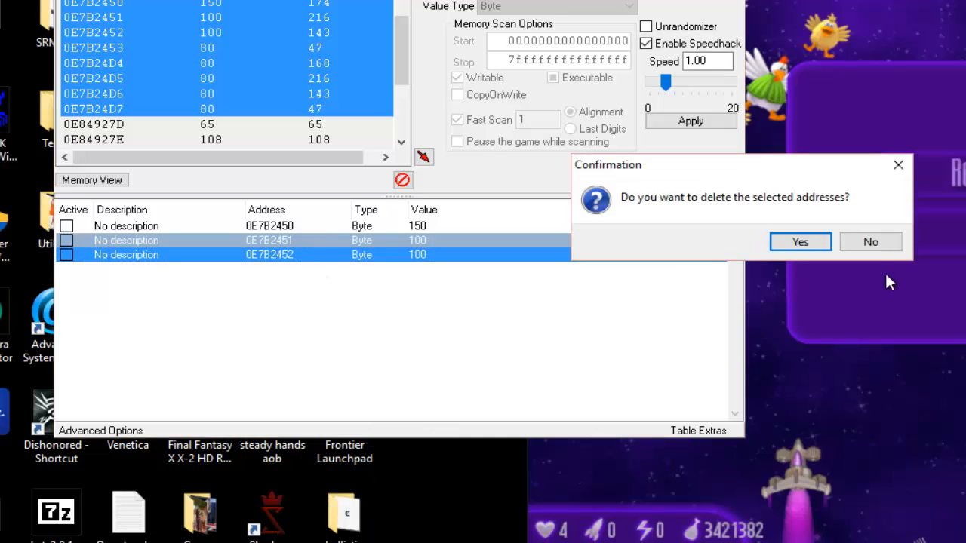
pyautogui.click(800, 243)
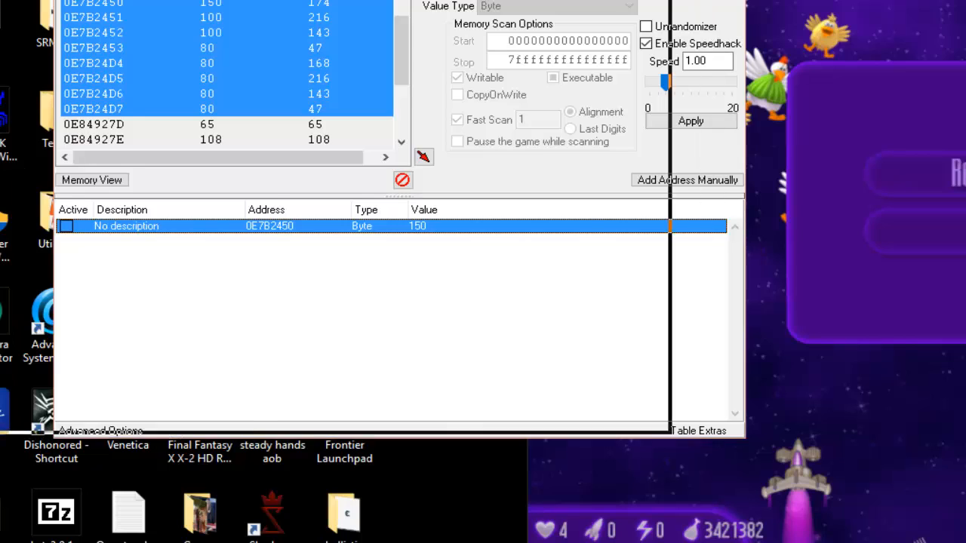
# Step: Attach the debugger to find out what accesses the remaining address 0E7B2450
pyautogui.moveTo(413, 0); pyautogui.dragTo(408, 0)
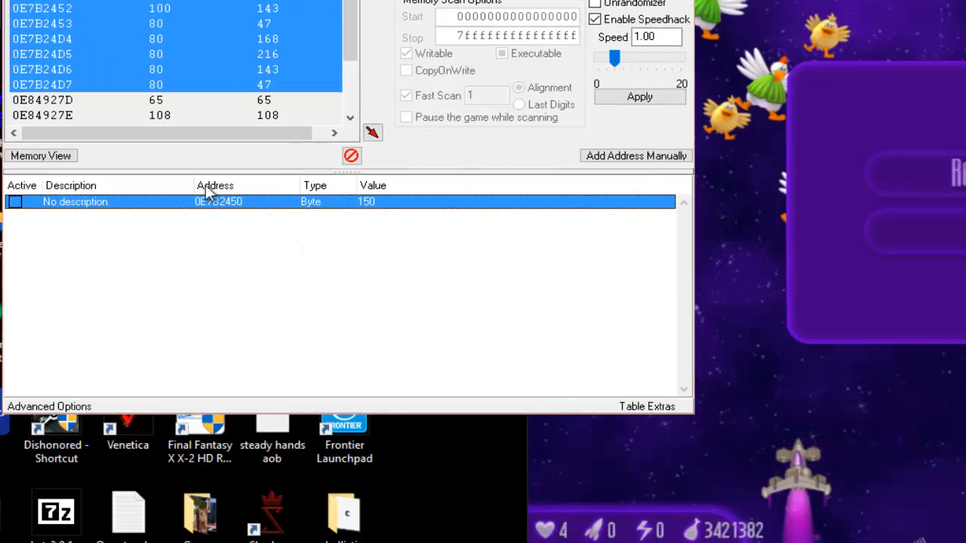
pyautogui.rightClick(212, 203)
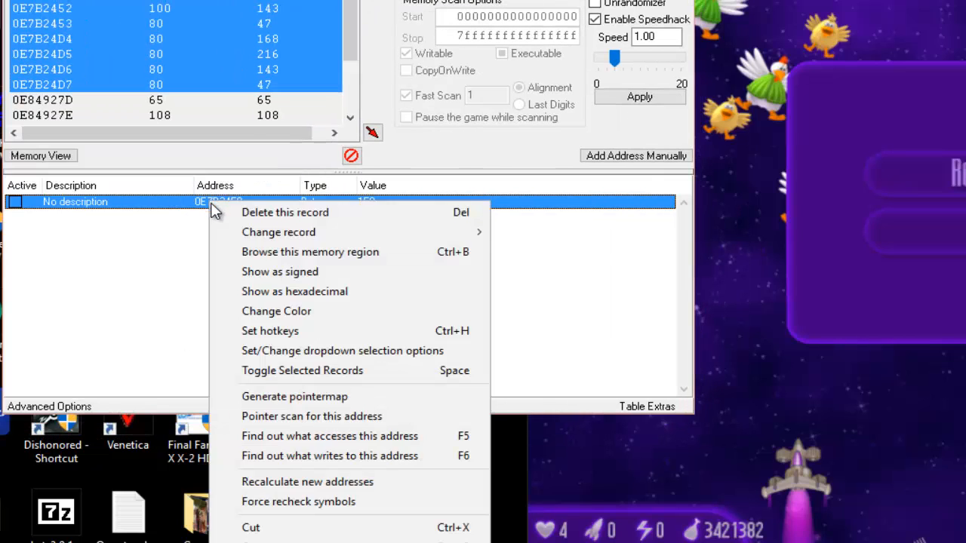
pyautogui.click(314, 438)
pyautogui.click(800, 246)
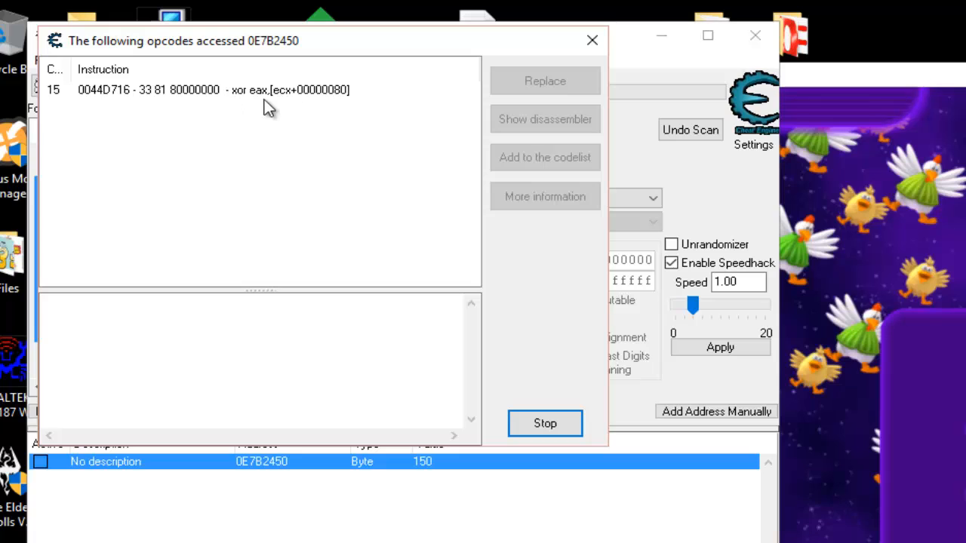
# Step: Show the xor eax,[ecx+00000080] instruction in the disassembler and inspect the neighbouring mov and ret instructions
pyautogui.click(194, 91)
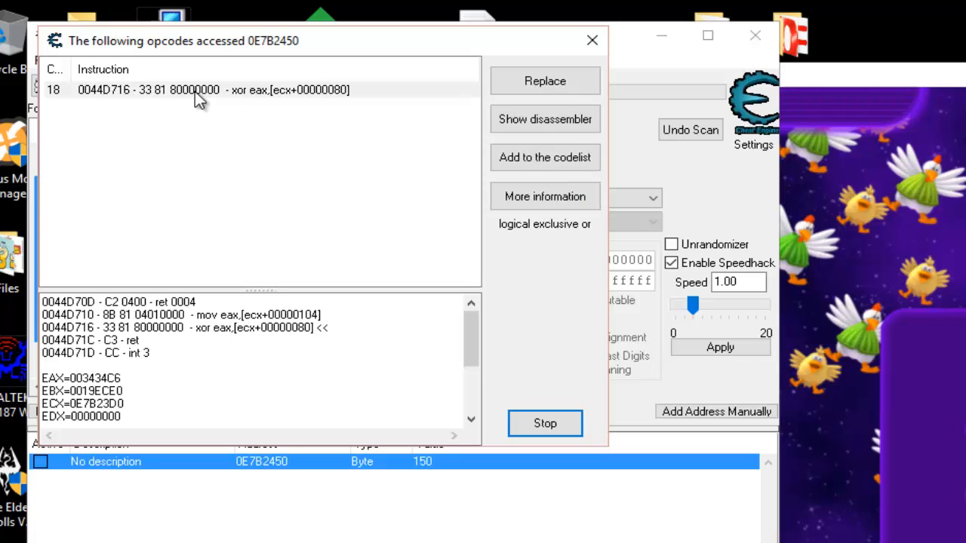
pyautogui.click(570, 123)
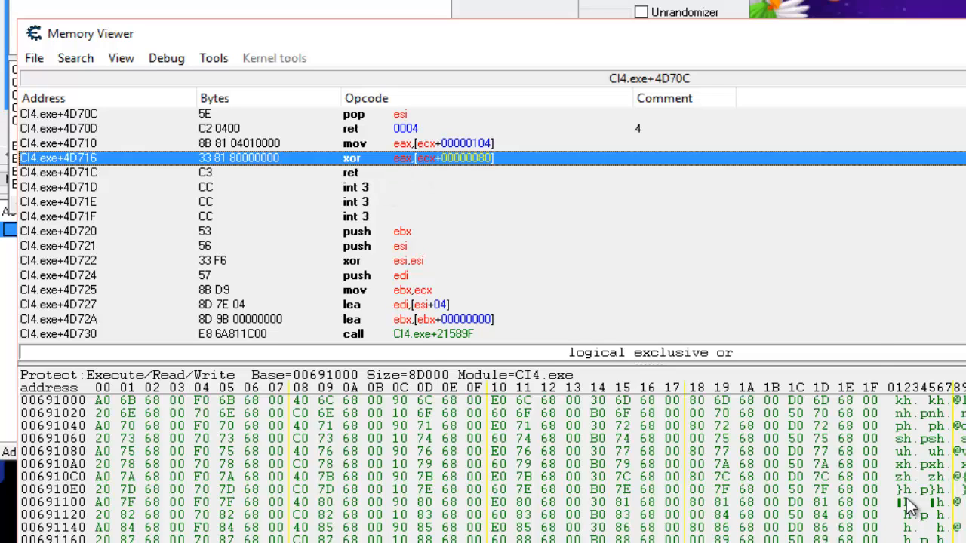
pyautogui.click(439, 148)
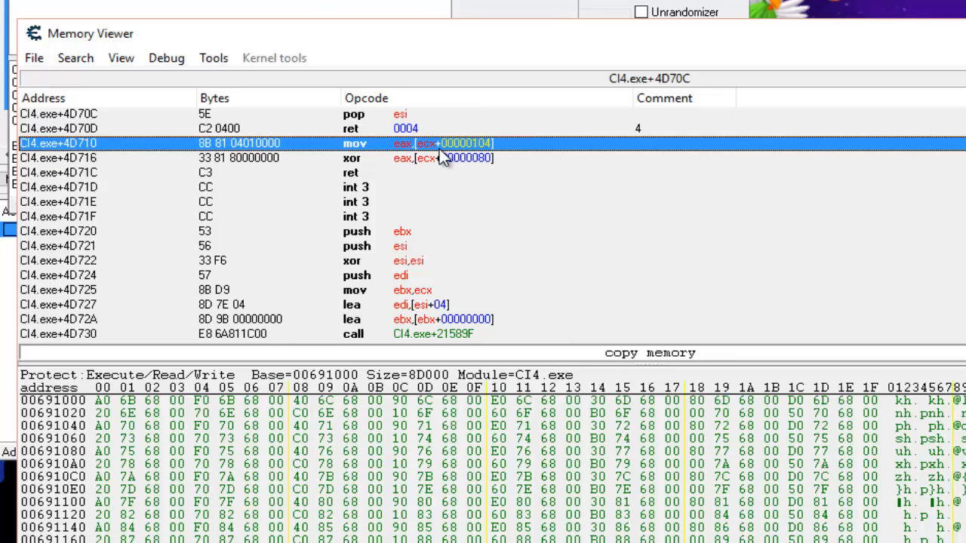
pyautogui.click(406, 172)
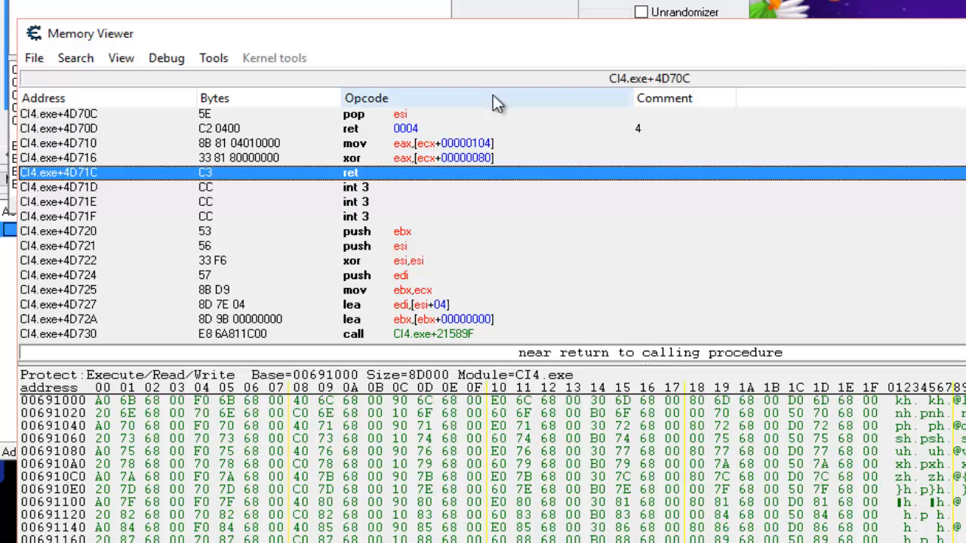
# Step: Add the xor instruction at CI4.exe+4D716 to the code list under its default name, then check the list in Advanced Options
pyautogui.rightClick(446, 164)
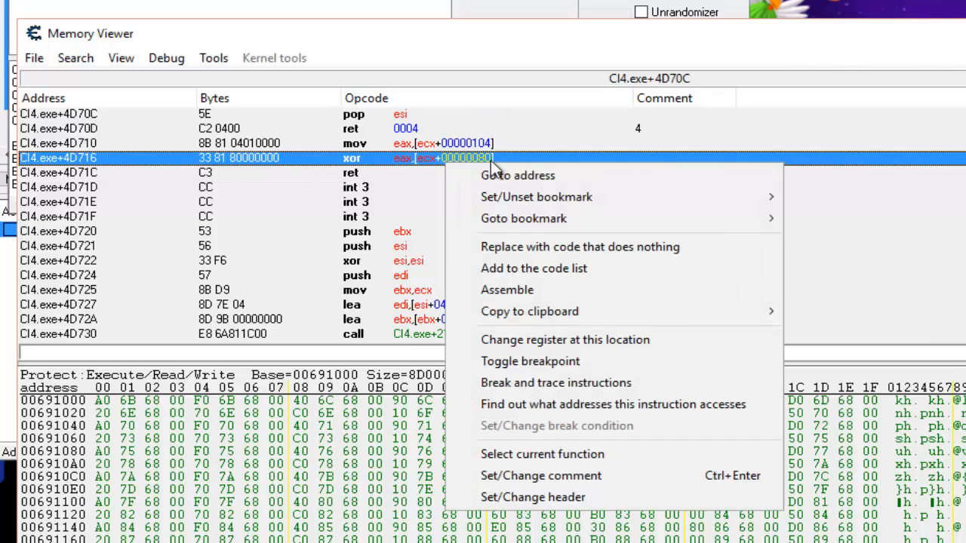
pyautogui.click(578, 269)
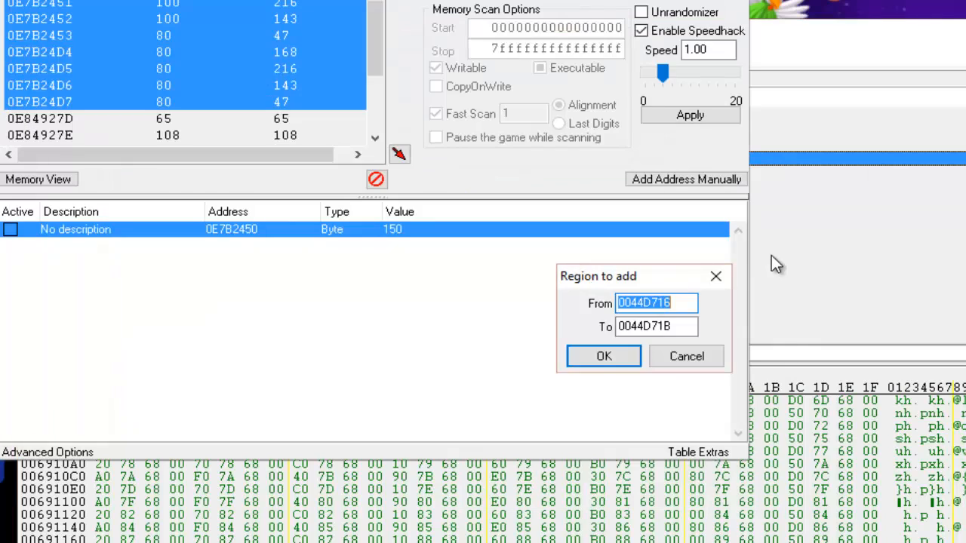
pyautogui.click(612, 361)
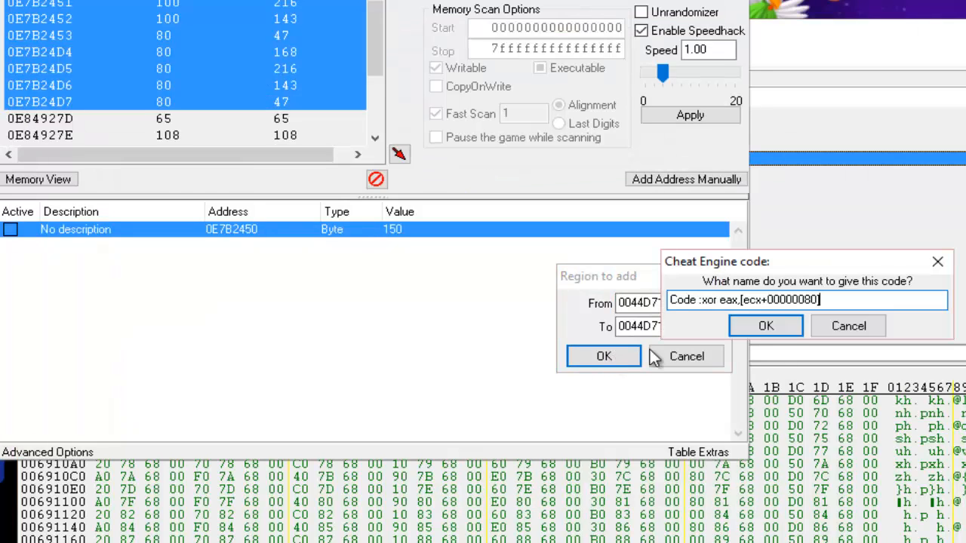
pyautogui.click(709, 325)
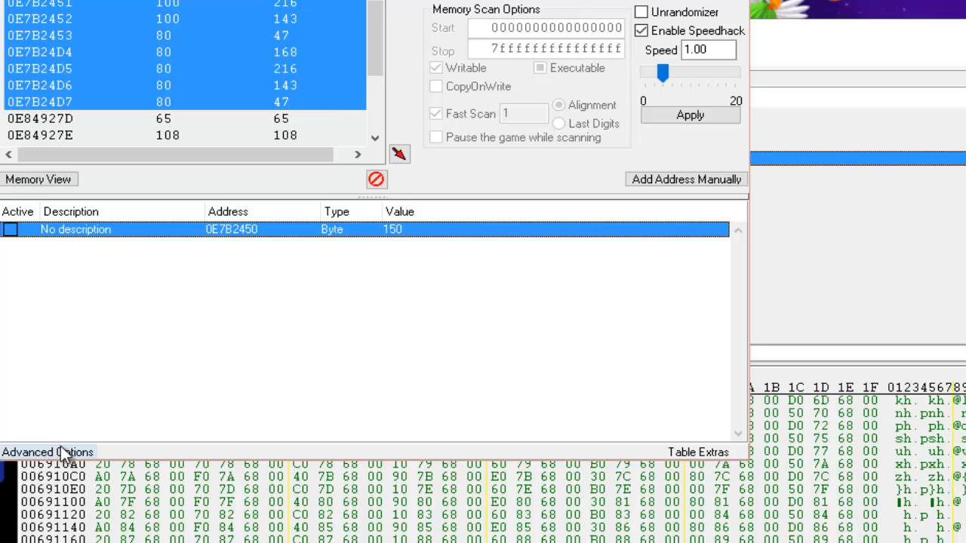
pyautogui.click(72, 452)
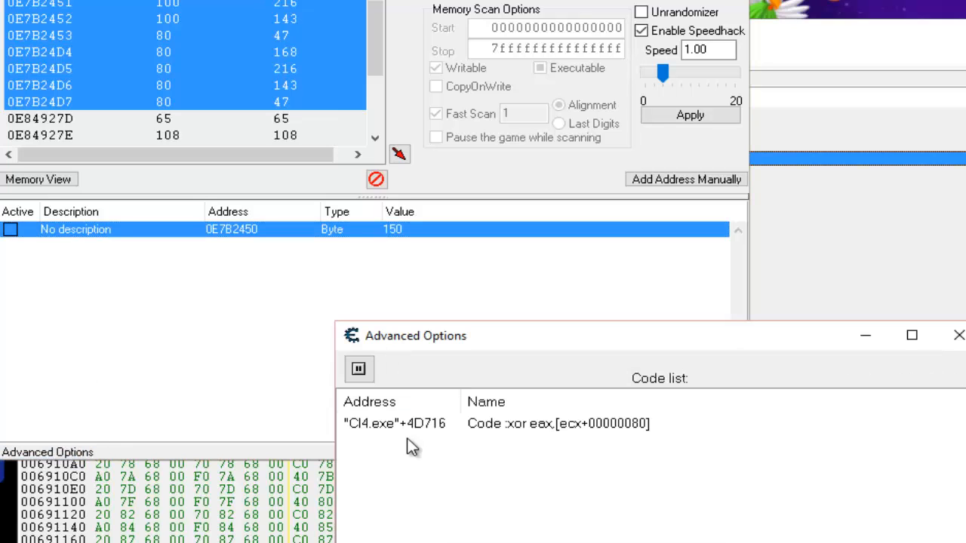
pyautogui.click(958, 335)
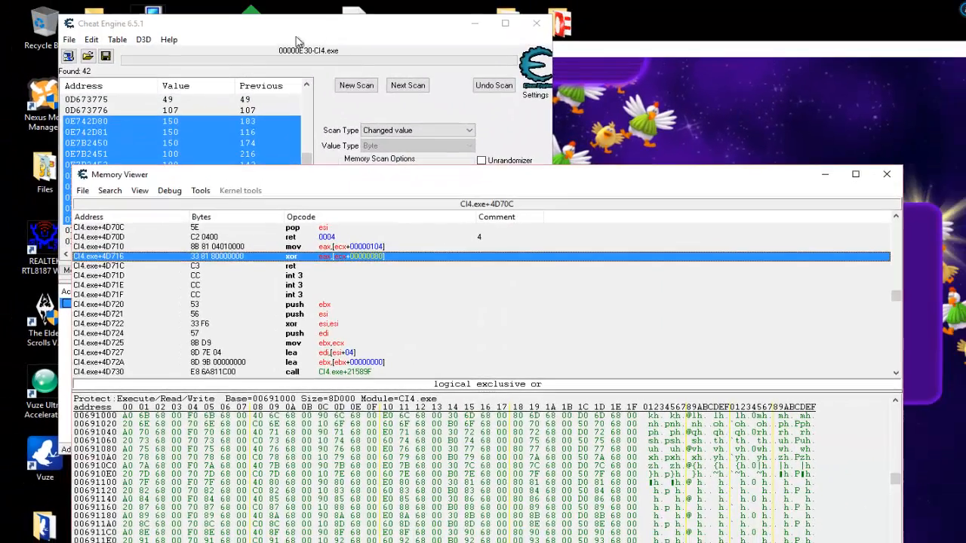
# Step: Minimize the Memory Viewer and move the main Cheat Engine window clear of the game
pyautogui.click(284, 33)
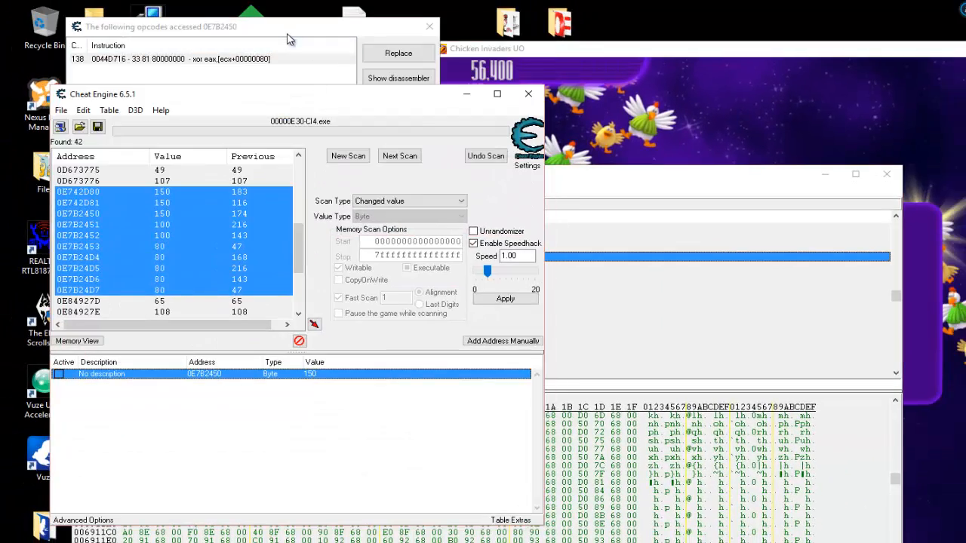
pyautogui.click(824, 180)
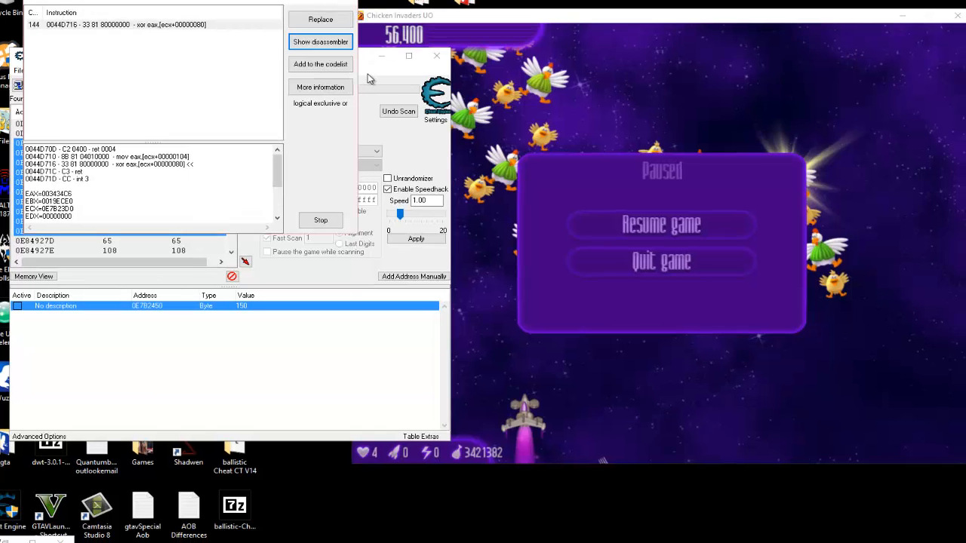
pyautogui.click(368, 73)
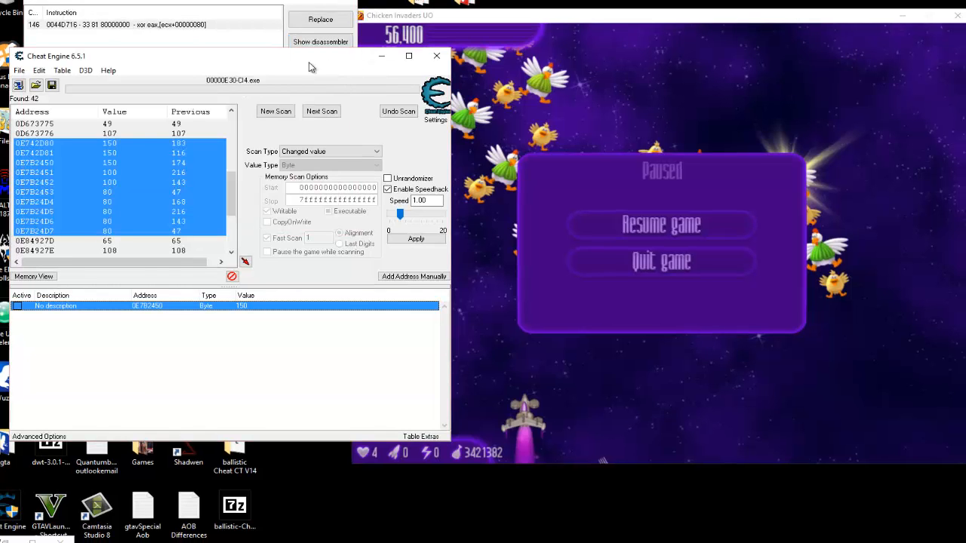
pyautogui.moveTo(367, 57); pyautogui.dragTo(283, 80)
# Step: Switch to Chicken Invaders, resume the game, play briefly, pause it again and return to Cheat Engine
pyautogui.click(682, 232)
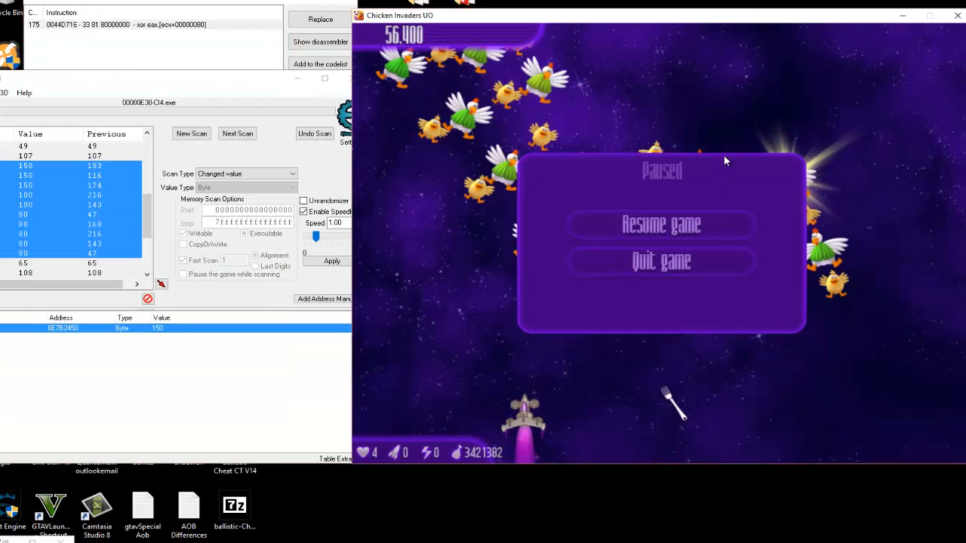
pyautogui.click(679, 226)
pyautogui.click(782, 16)
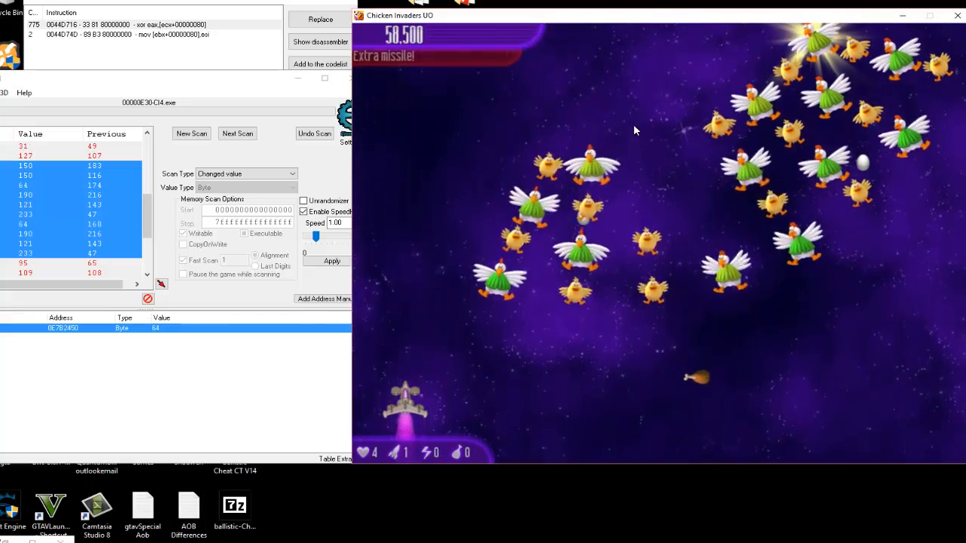
pyautogui.press('Escape')
pyautogui.hotkey('alt', 'Tab')
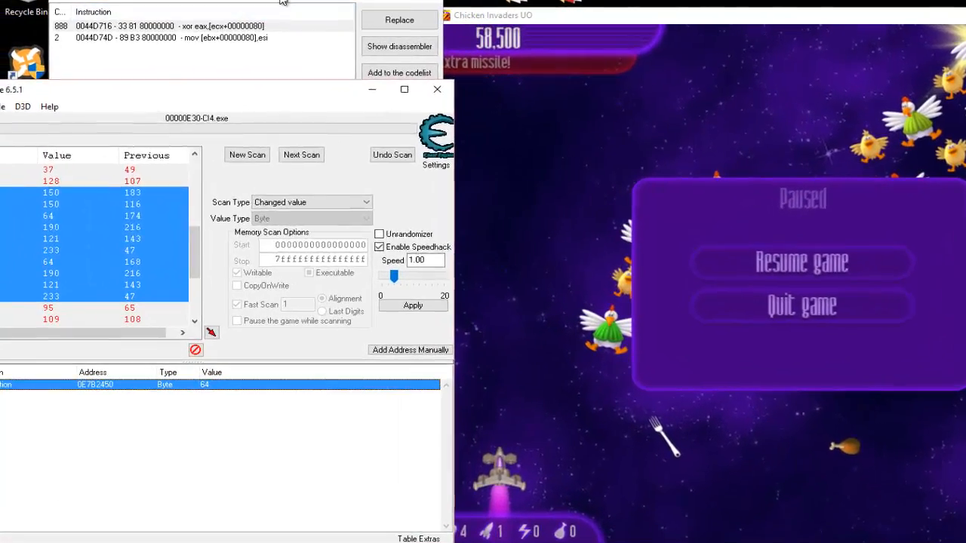
# Step: Show the mov [ebx+00000080],esi instruction from the accessed opcodes list in the disassembler
pyautogui.click(223, 3)
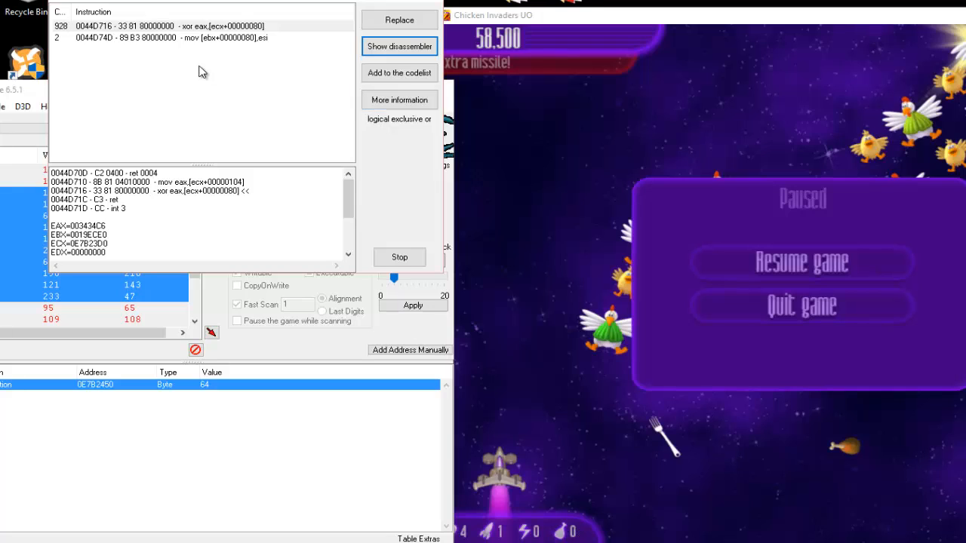
pyautogui.click(253, 37)
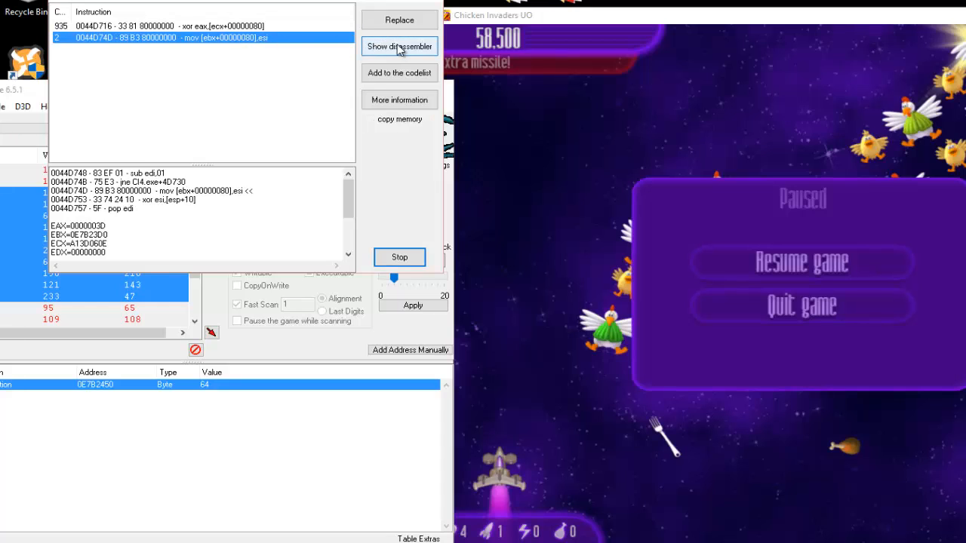
pyautogui.click(400, 47)
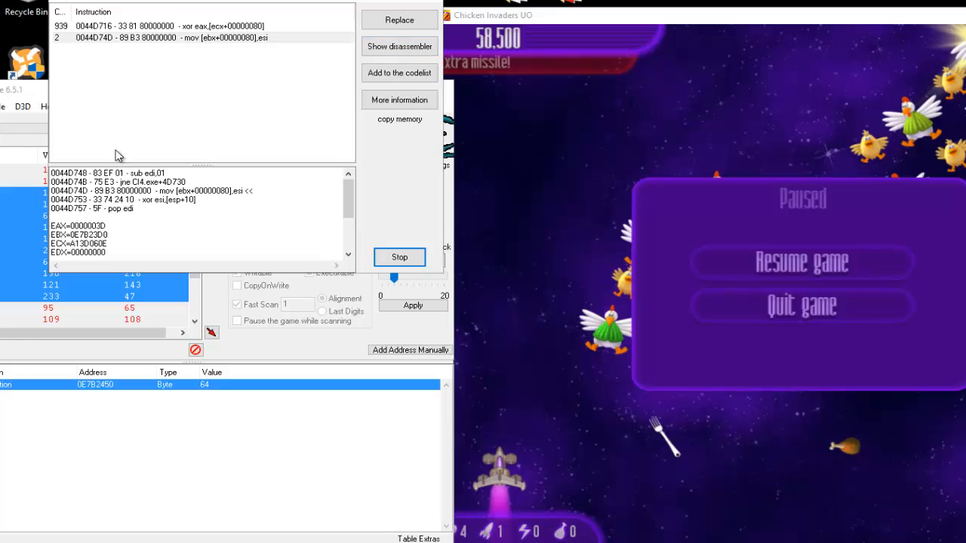
pyautogui.moveTo(30, 96); pyautogui.dragTo(180, 97)
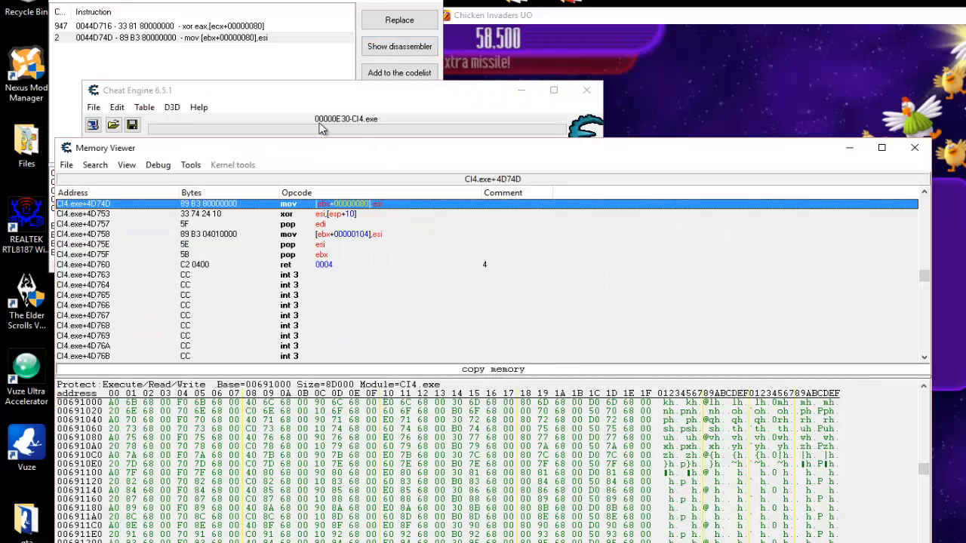
# Step: Show the mov [ebx+00000080],esi instruction in the disassembler again and examine the xor esi,[esp+10] below it
pyautogui.click(244, 42)
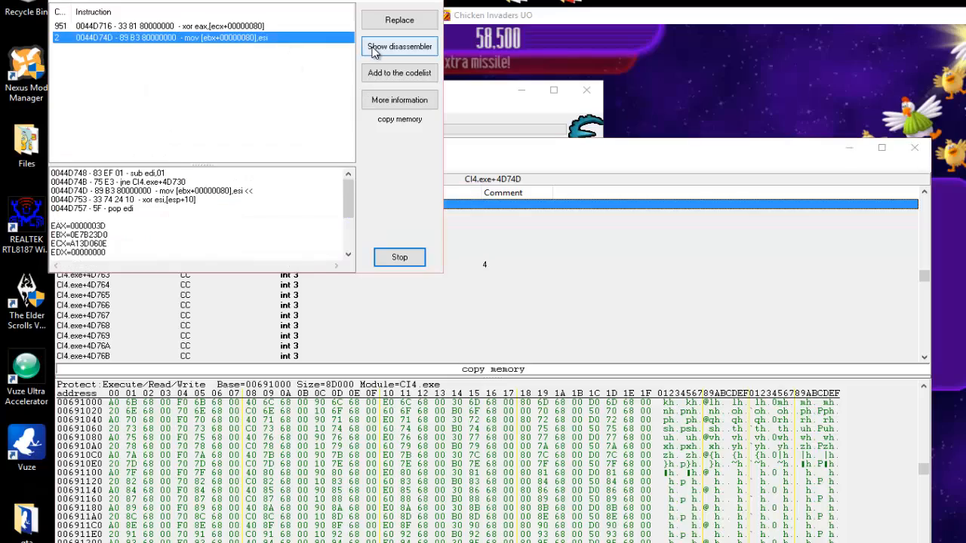
pyautogui.click(372, 49)
pyautogui.moveTo(523, 147); pyautogui.dragTo(609, 154)
pyautogui.scroll(1, 561, 280)
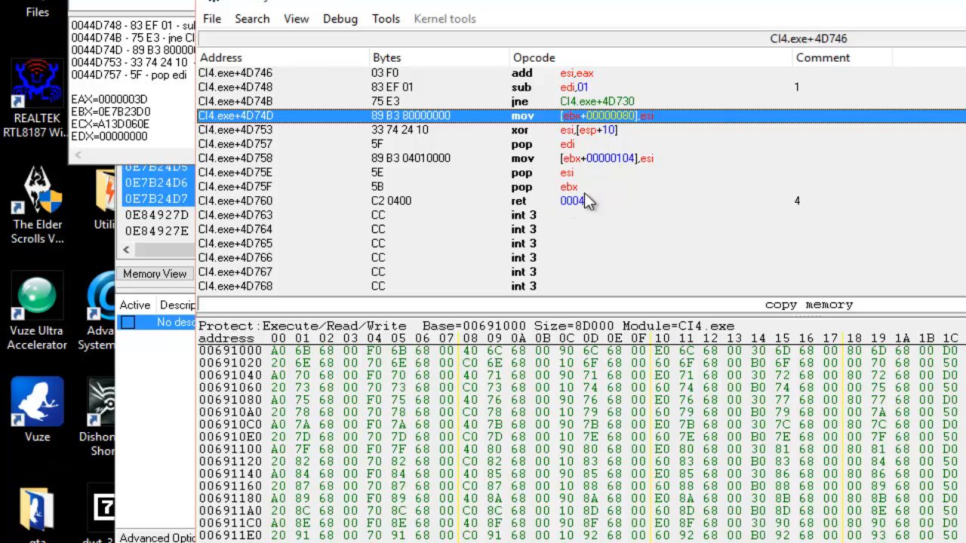
pyautogui.click(596, 132)
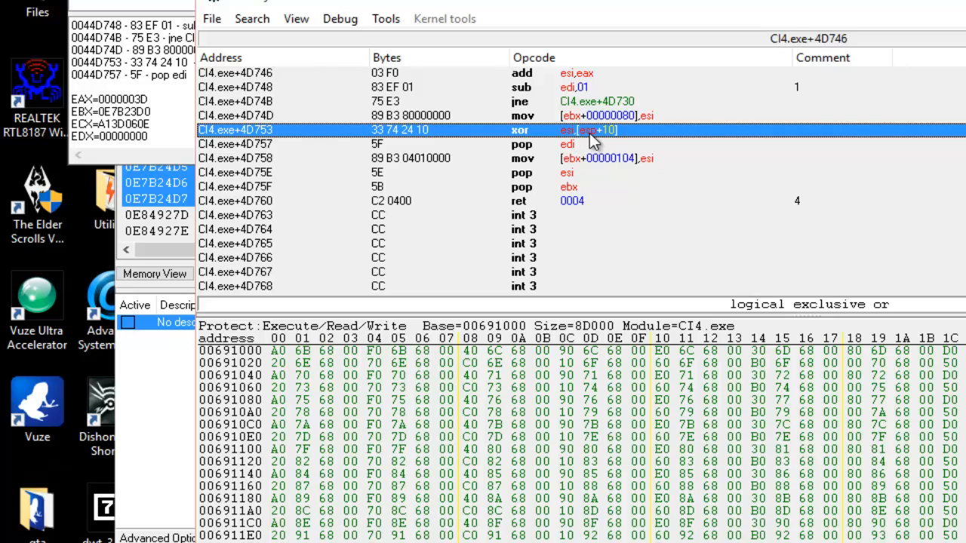
pyautogui.click(637, 119)
# Step: Stop recording the opcodes that access the address and close the opcodes list
pyautogui.click(527, 133)
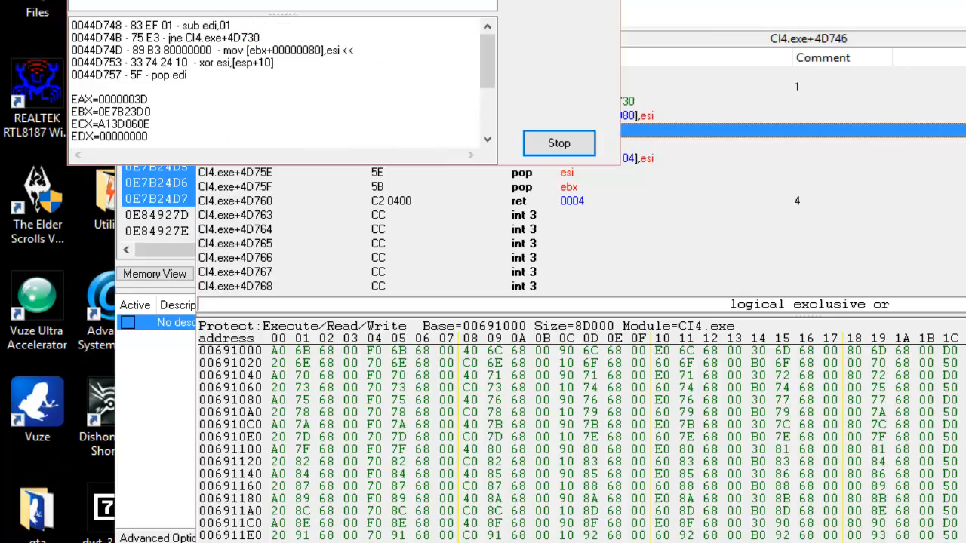
pyautogui.click(448, 123)
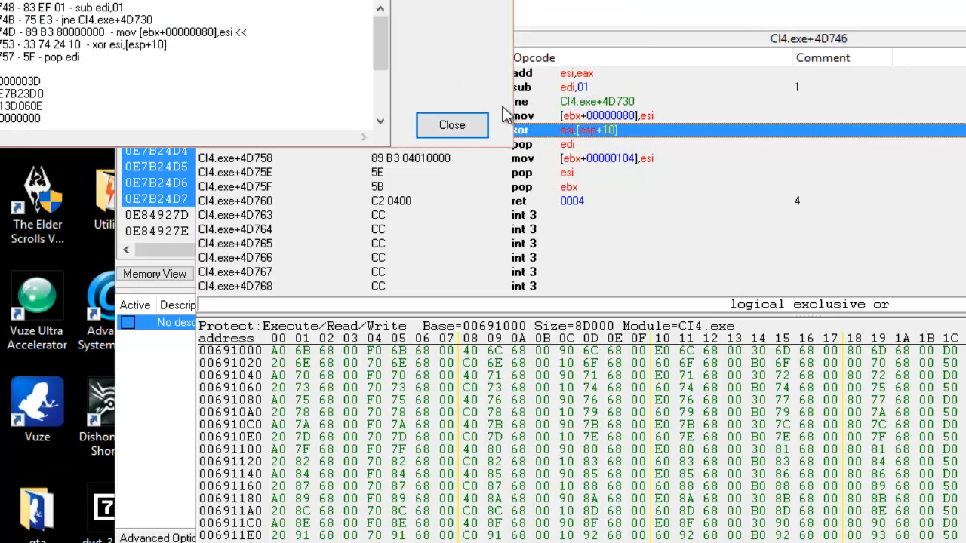
pyautogui.click(469, 125)
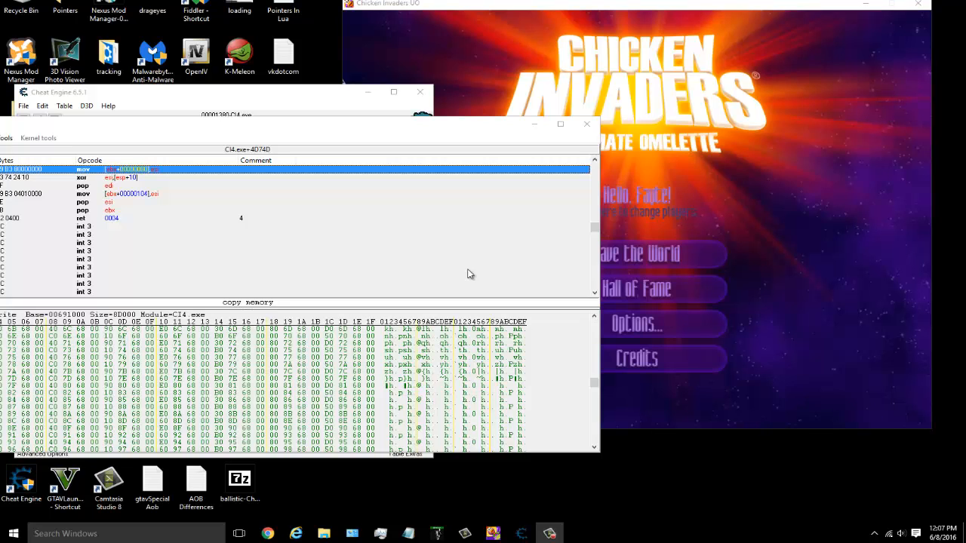
# Step: Check the code list in Advanced Options for the saved mov [ebx+00000080],esi entry, then return to the Memory Viewer
pyautogui.moveTo(113, 122); pyautogui.dragTo(282, 121)
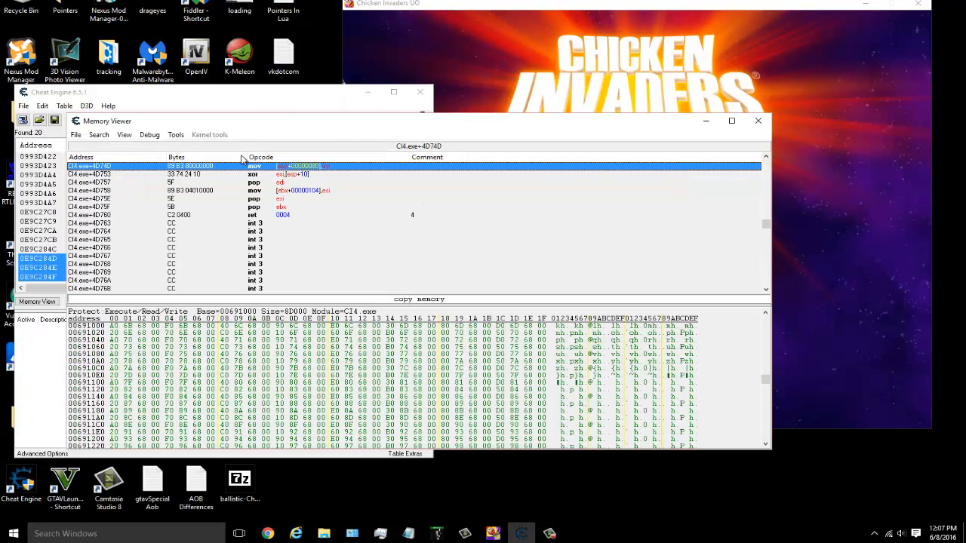
pyautogui.rightClick(285, 175)
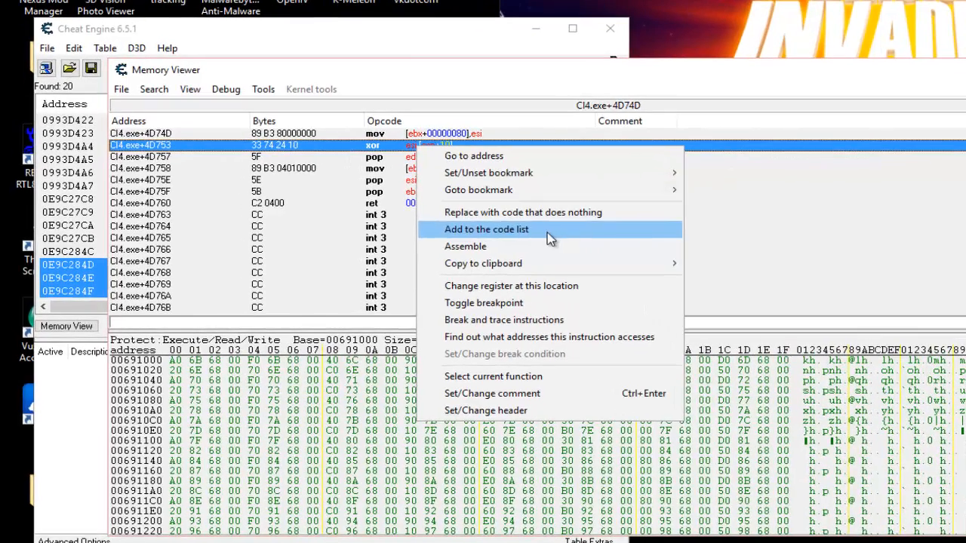
pyautogui.click(94, 437)
pyautogui.click(68, 538)
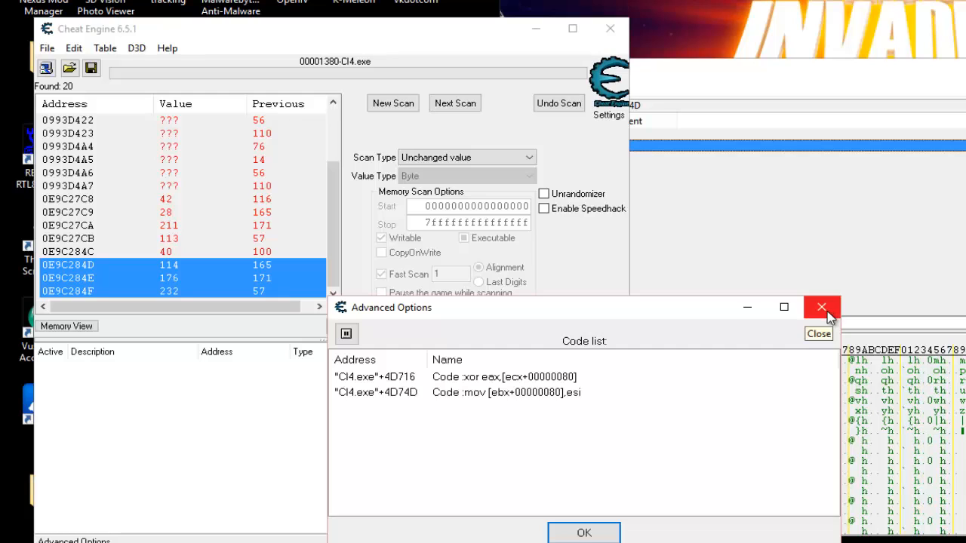
pyautogui.click(806, 315)
pyautogui.click(664, 89)
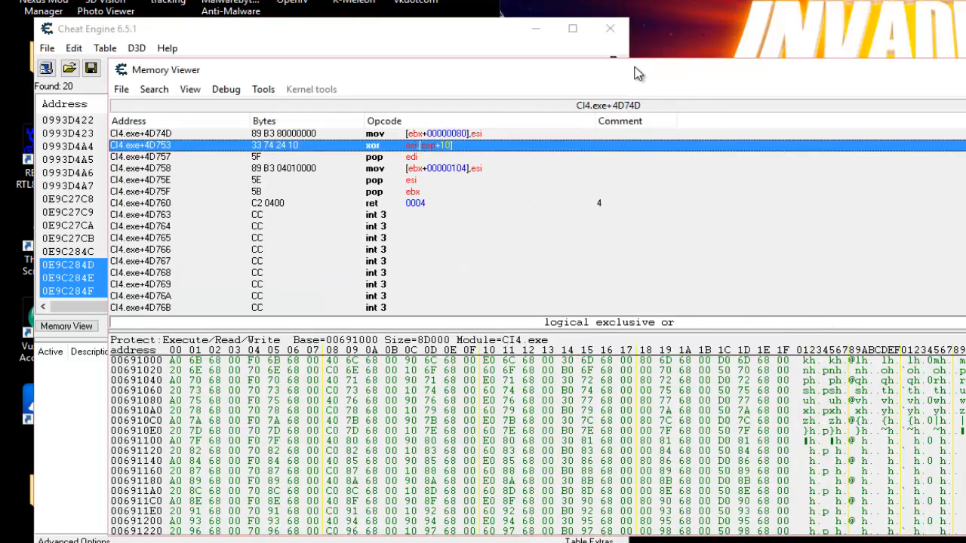
# Step: Reposition the Memory Viewer and inspect the instructions around xor esi,[esp+10] at CI4.exe+4D753
pyautogui.moveTo(634, 73); pyautogui.dragTo(541, 61)
pyautogui.moveTo(457, 65); pyautogui.dragTo(480, 72)
pyautogui.click(377, 130)
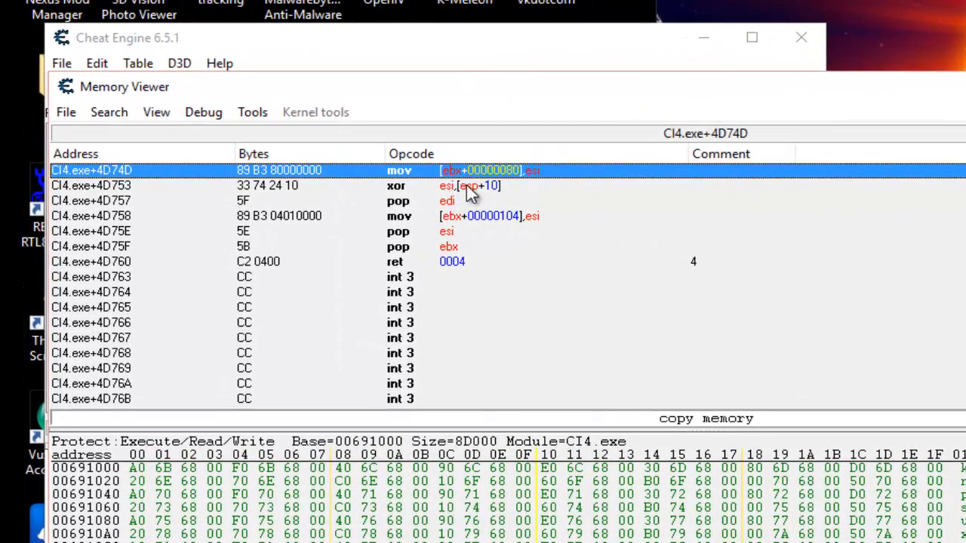
pyautogui.click(498, 186)
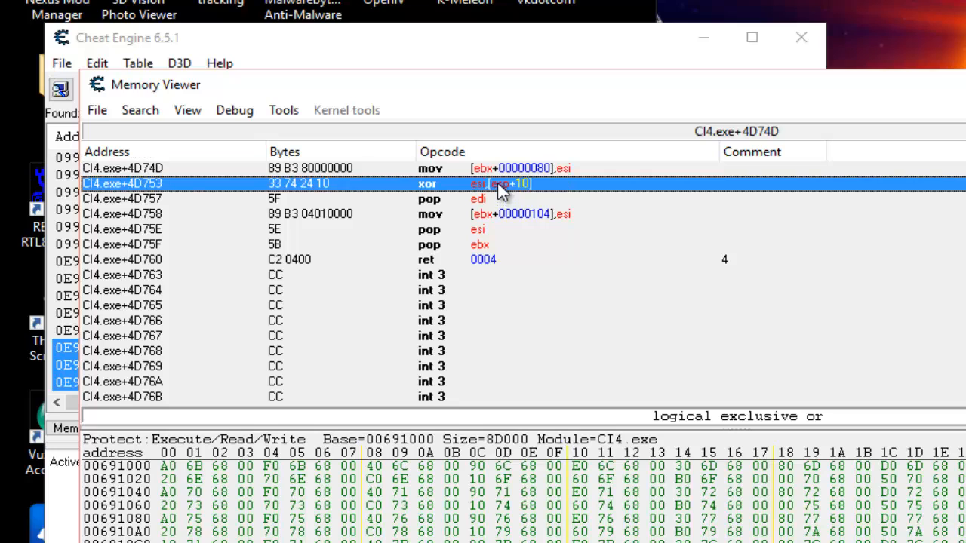
pyautogui.scroll(1, 577, 249)
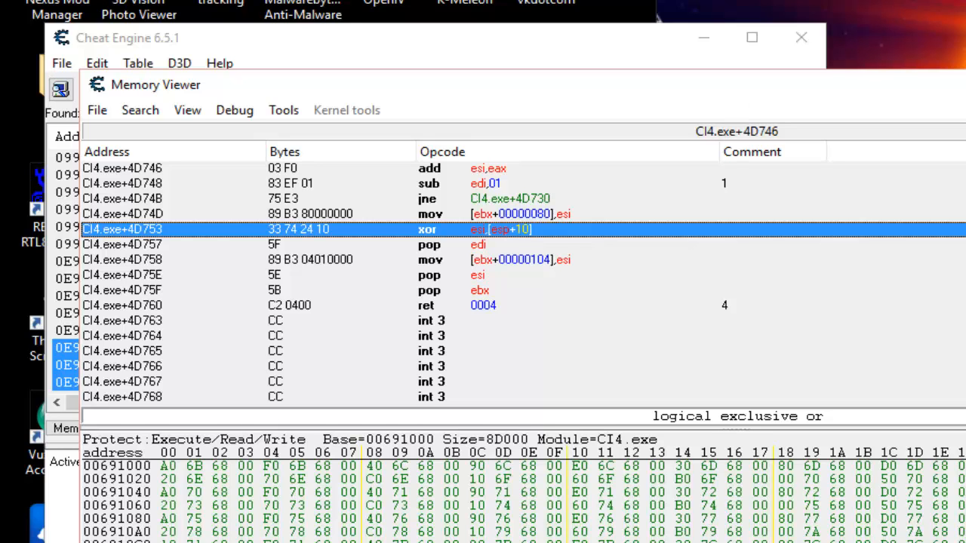
# Step: Switch to Chicken Invaders, start a new Rookie mission, pause it and return to Cheat Engine's Memory Viewer
pyautogui.hotkey('alt', 'Tab')
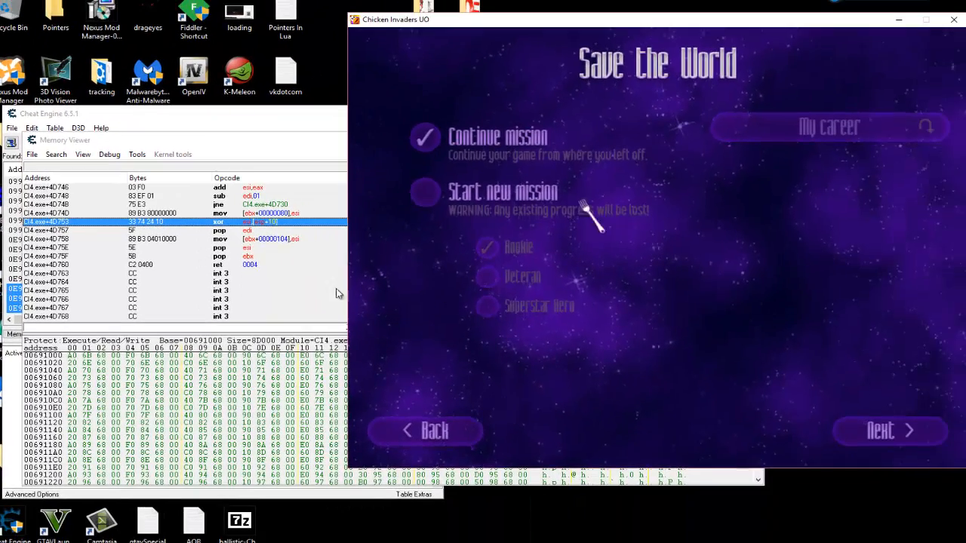
pyautogui.click(425, 193)
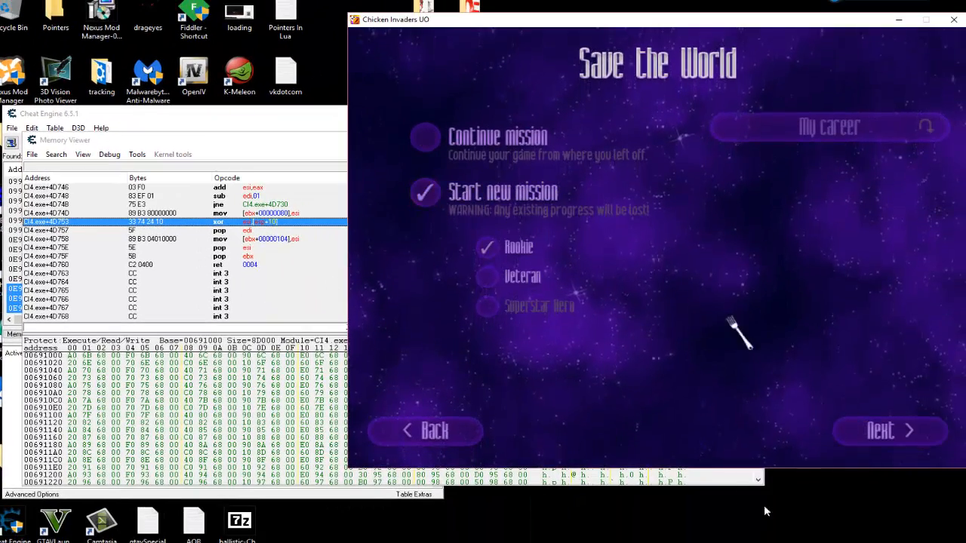
pyautogui.click(890, 445)
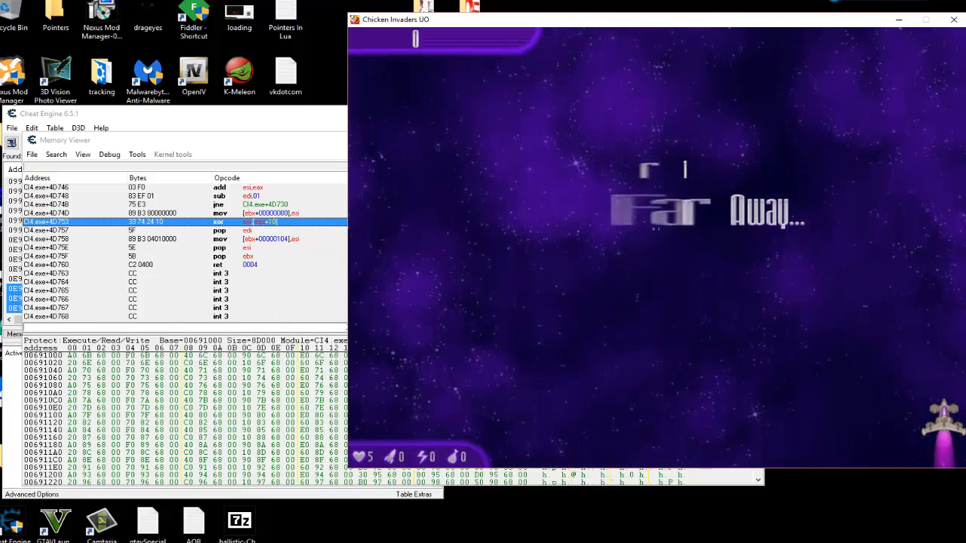
pyautogui.press('Escape')
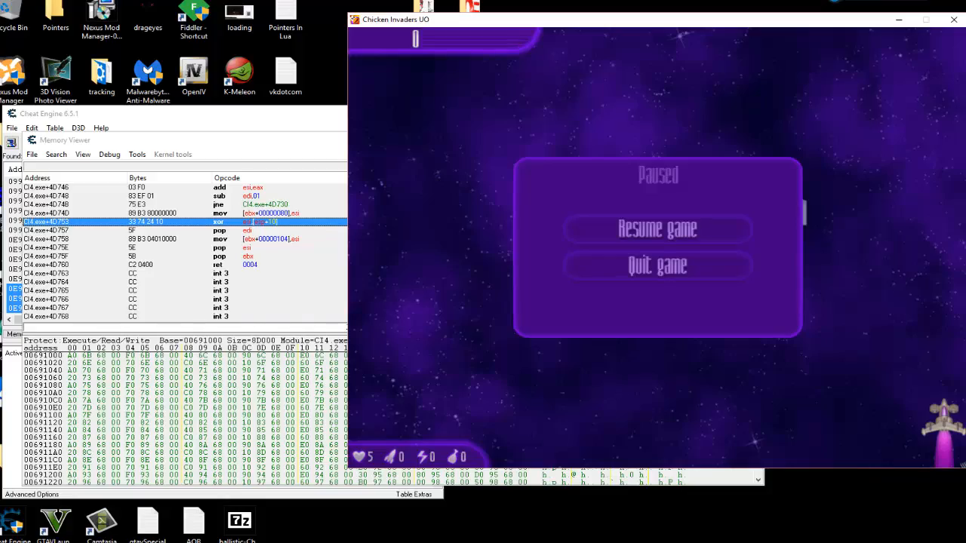
pyautogui.hotkey('alt', 'Tab')
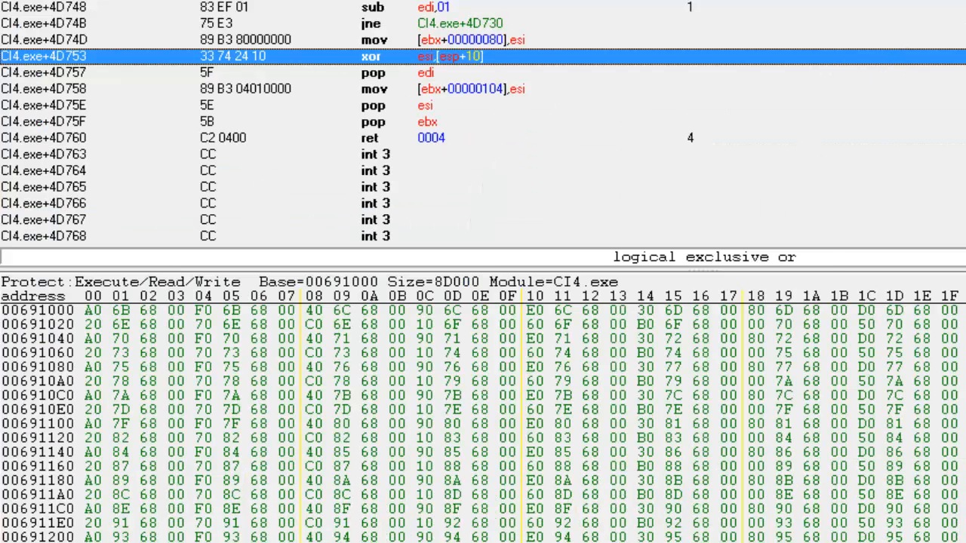
pyautogui.hotkey('alt', 'Tab')
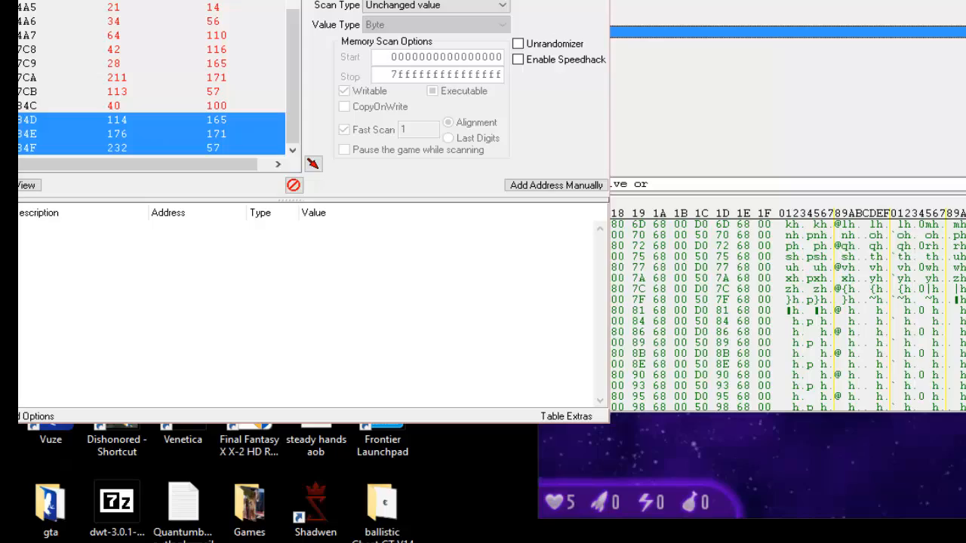
pyautogui.hotkey('alt', 'Tab')
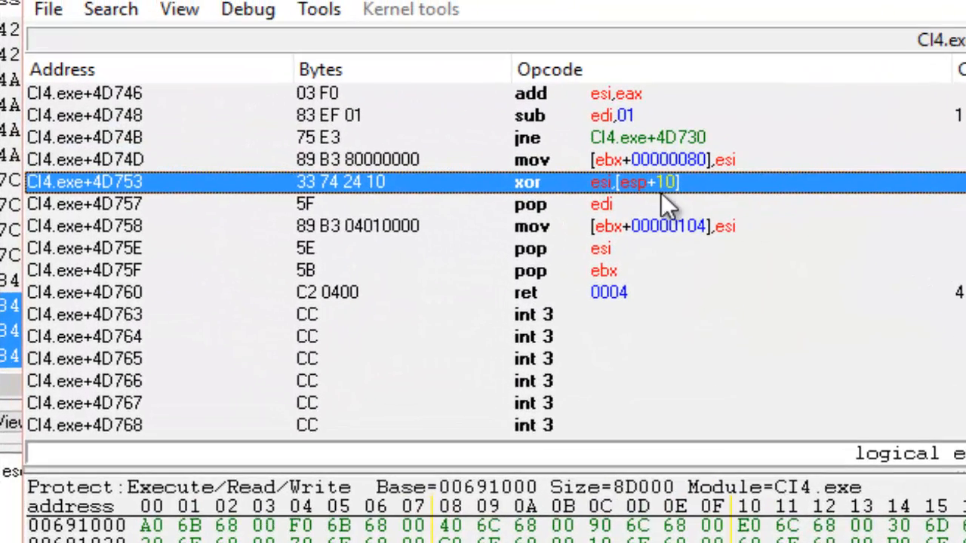
# Step: Start a break and trace on xor esi,[esp+10] at CI4.exe+4D753 with the default options and move the Tracer clear of the game
pyautogui.rightClick(645, 181)
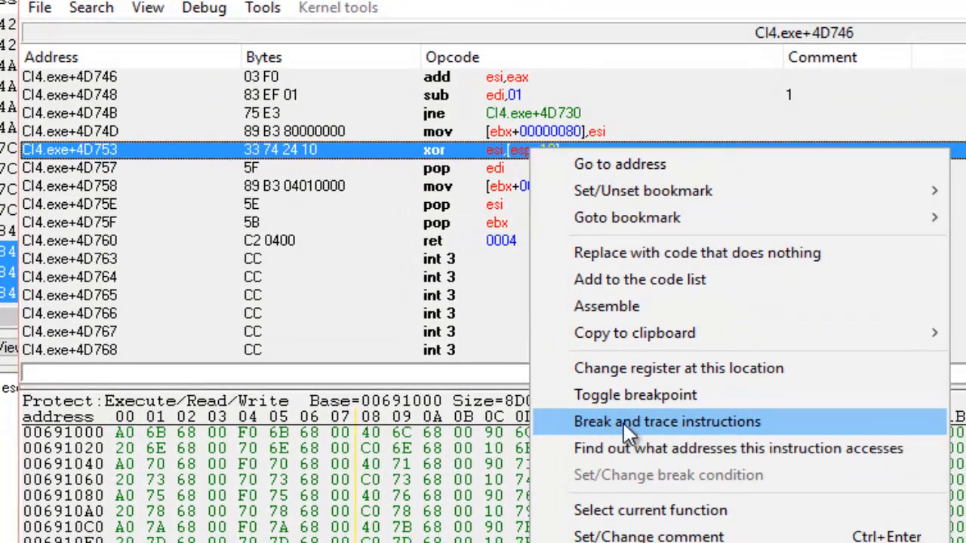
pyautogui.click(705, 422)
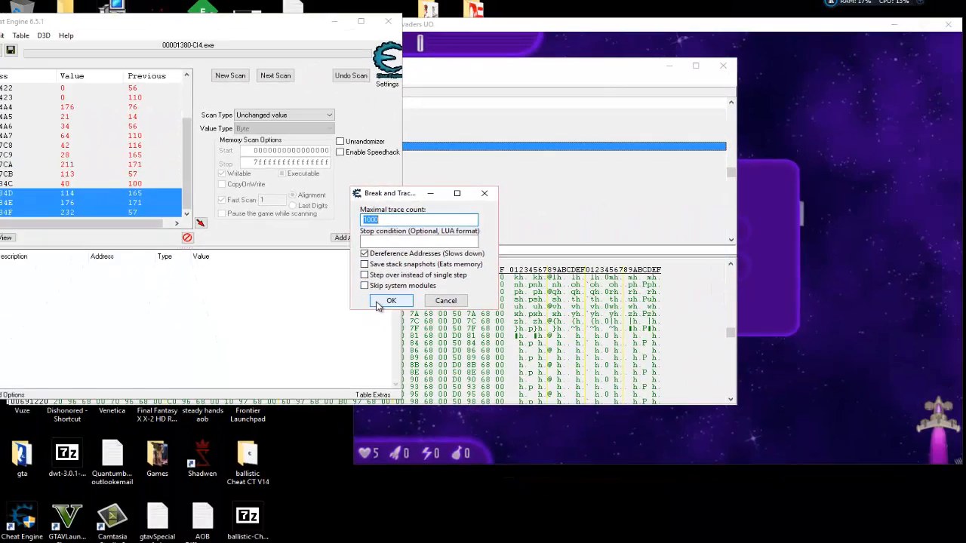
pyautogui.click(652, 435)
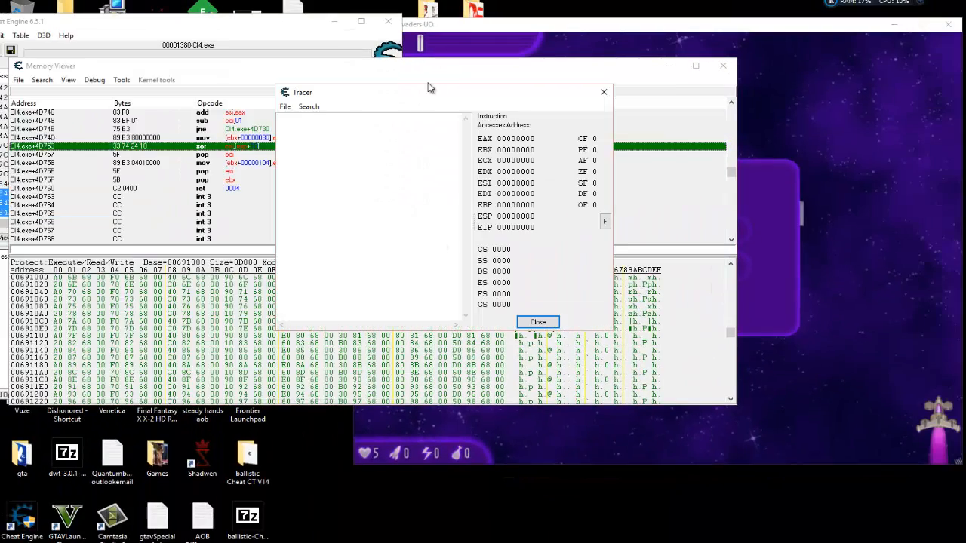
pyautogui.moveTo(424, 93); pyautogui.dragTo(256, 69)
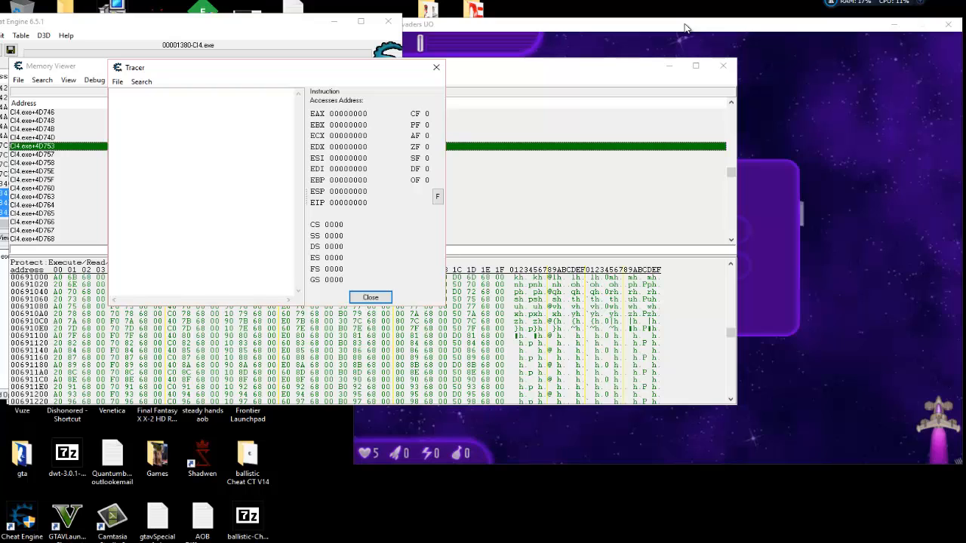
# Step: Resume the game and play until the trace records instructions, then place the Tracer window beside the disassembly
pyautogui.click(685, 28)
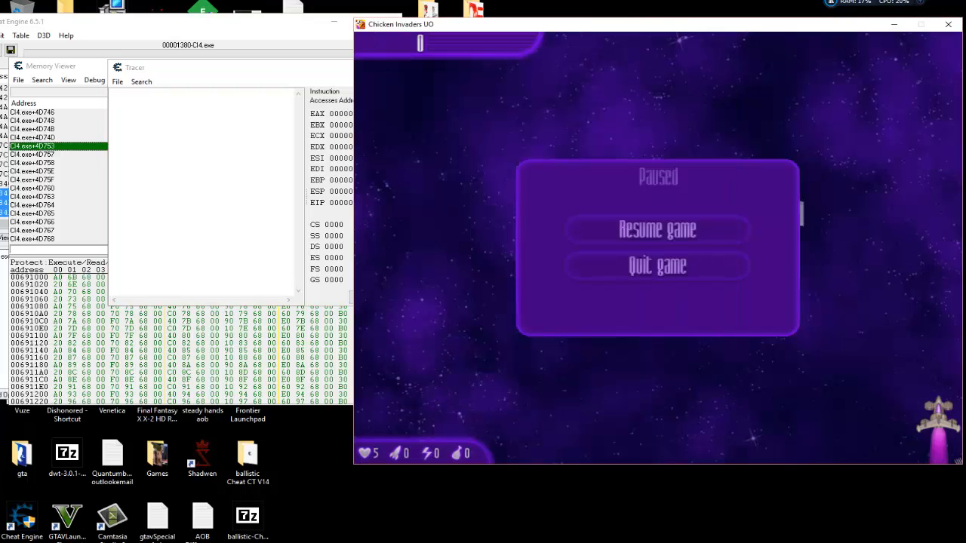
pyautogui.click(657, 234)
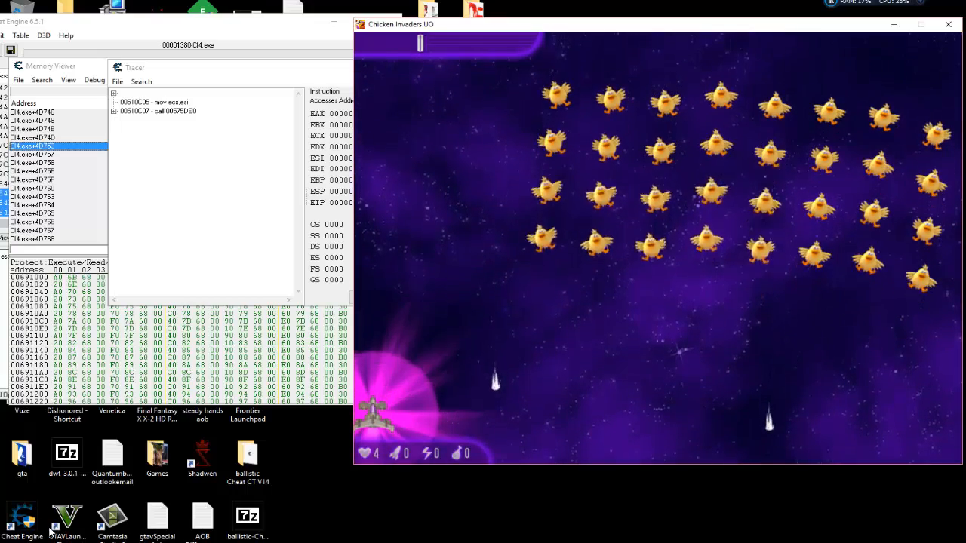
pyautogui.click(283, 71)
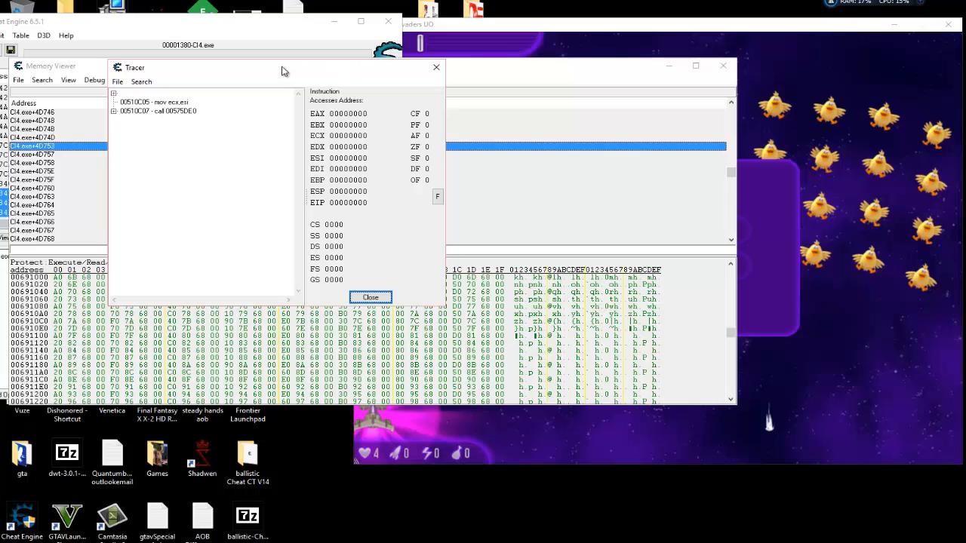
pyautogui.moveTo(230, 70); pyautogui.dragTo(337, 88)
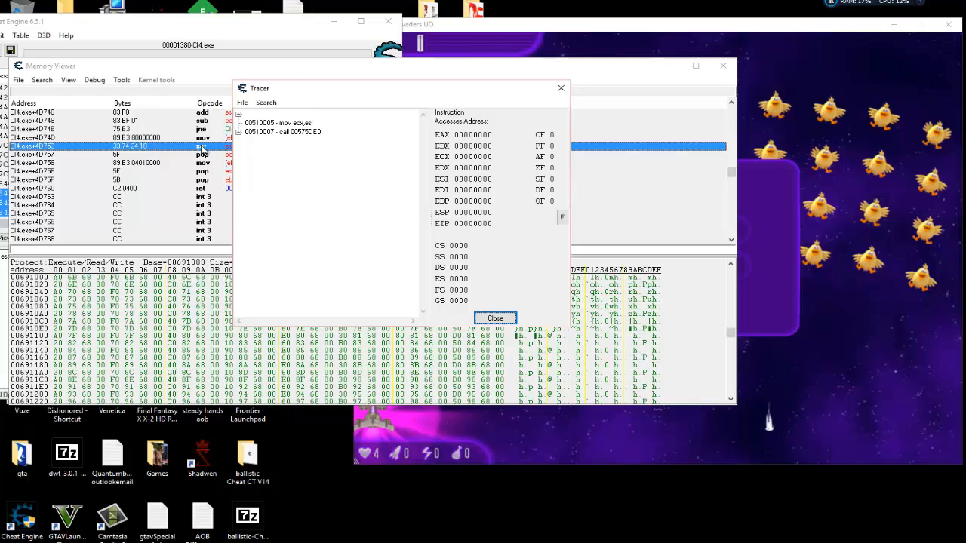
pyautogui.moveTo(359, 89); pyautogui.dragTo(444, 99)
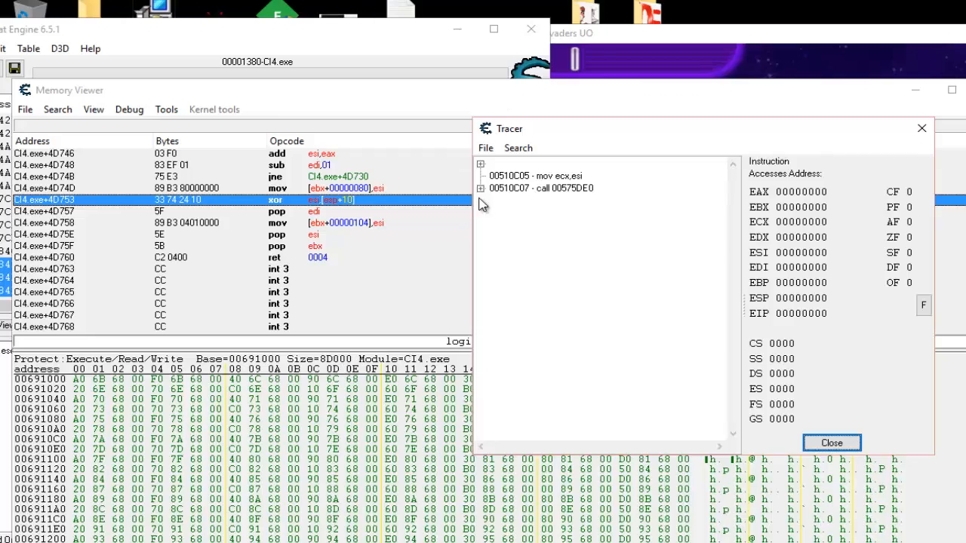
# Step: Expand all entries in the Tracer and select the xor esi,[esp+10] instruction at 0044D753 to view its registers
pyautogui.rightClick(615, 182)
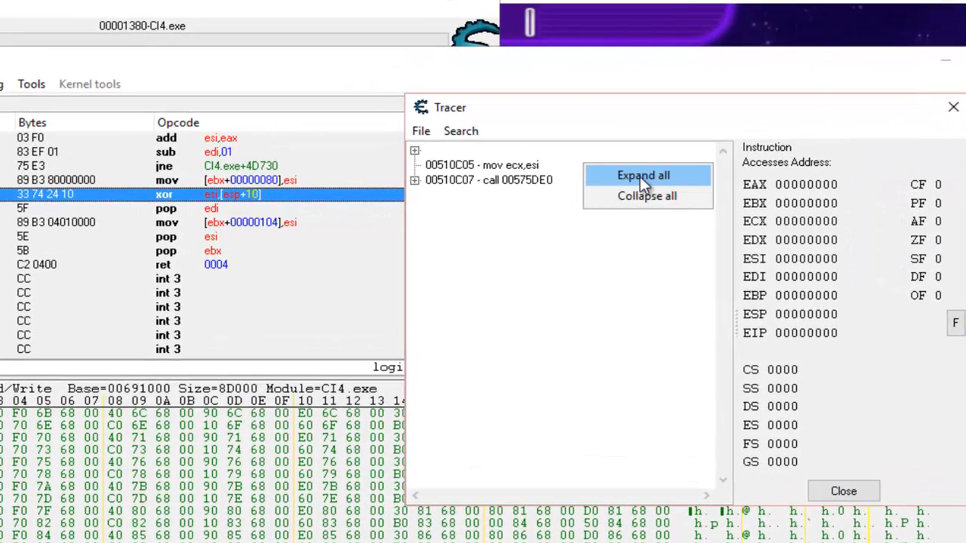
pyautogui.click(640, 176)
pyautogui.moveTo(558, 495); pyautogui.dragTo(707, 496)
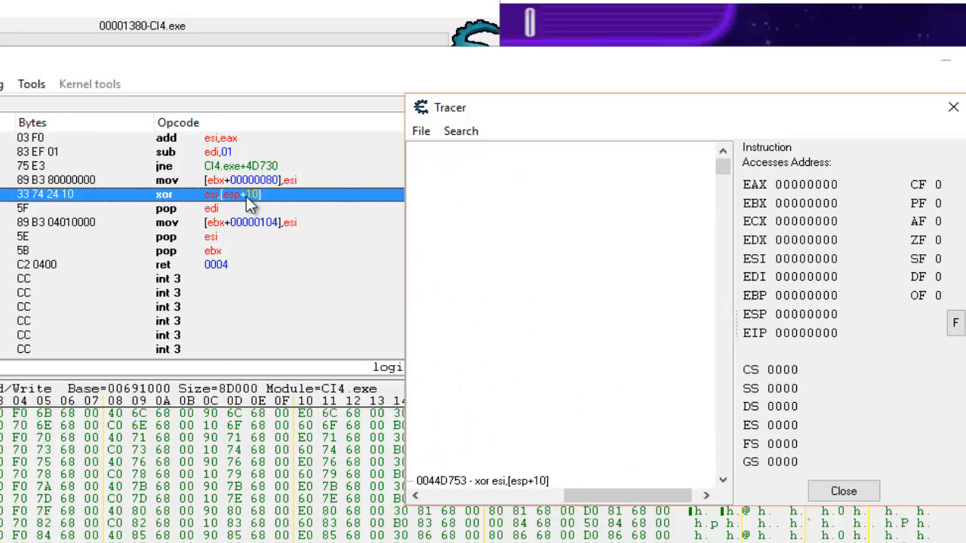
pyautogui.scroll(-3, 549, 332)
pyautogui.click(419, 341)
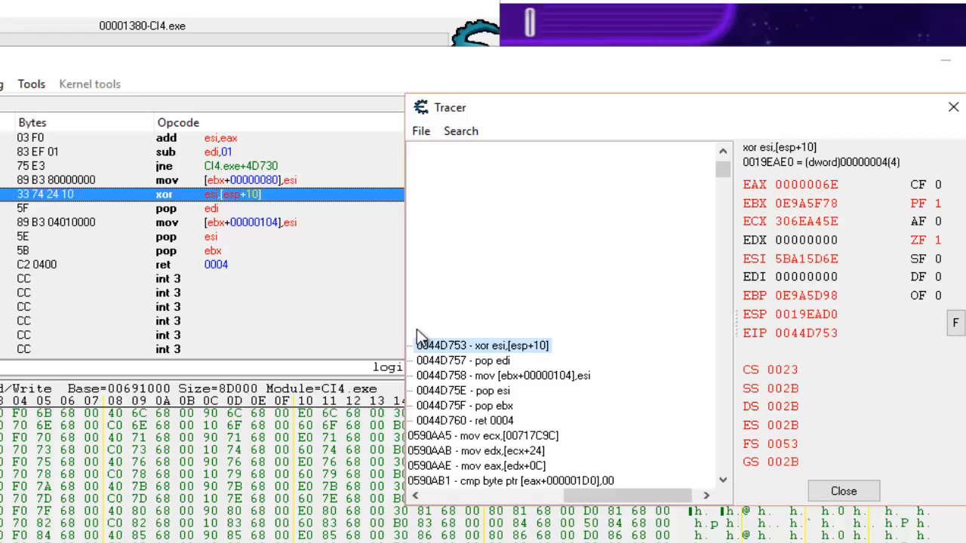
# Step: Move the Tracer aside and examine the traced call tree around the xor esi,[esp+10] entry
pyautogui.moveTo(514, 114); pyautogui.dragTo(573, 95)
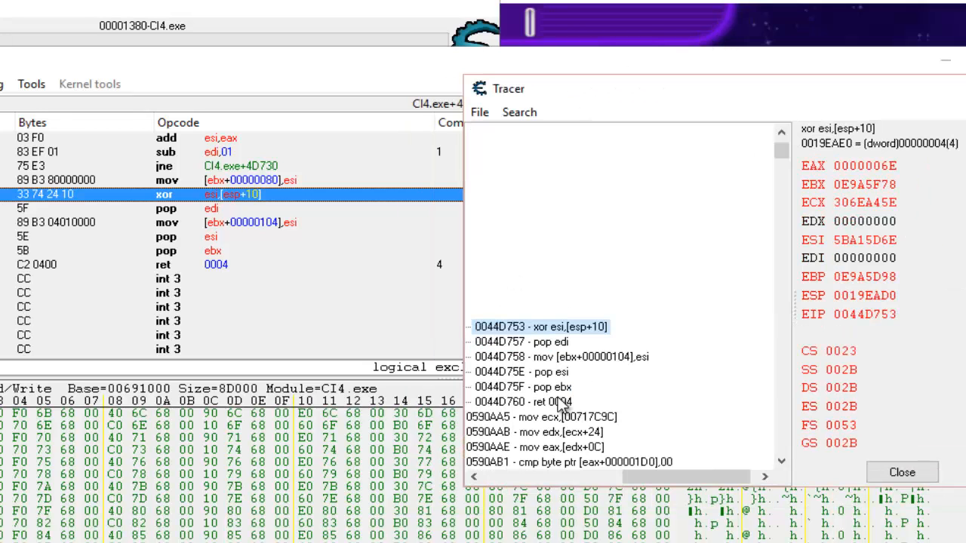
pyautogui.moveTo(691, 479); pyautogui.dragTo(547, 489)
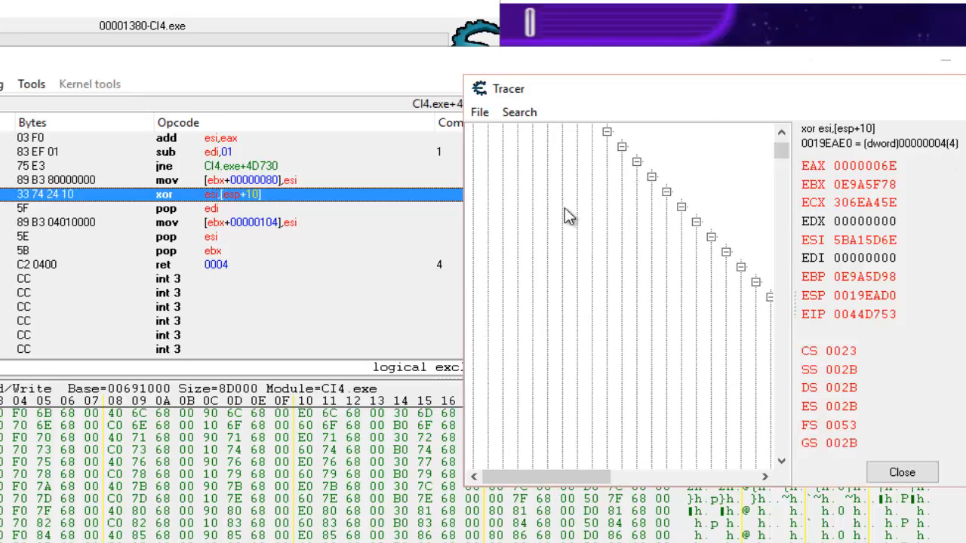
pyautogui.moveTo(507, 476); pyautogui.dragTo(692, 477)
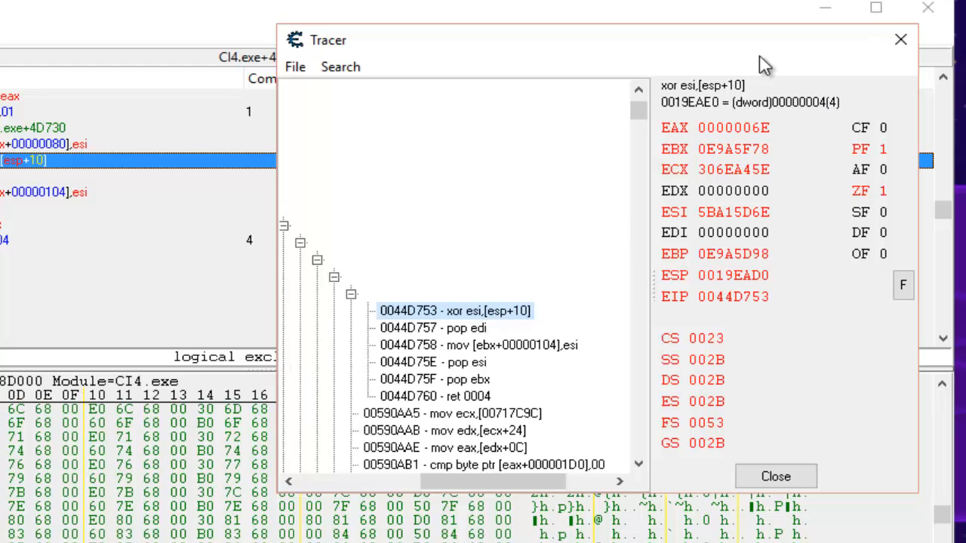
# Step: Compare the traced registers at ret 0004 (0044D760) and at mov ecx,[00717C9C] (00590AA5), and inspect their nesting in the call tree
pyautogui.moveTo(500, 481)
pyautogui.mouseDown()
pyautogui.moveTo(481, 489)
pyautogui.moveTo(518, 485)
pyautogui.moveTo(488, 489)
pyautogui.mouseUp()
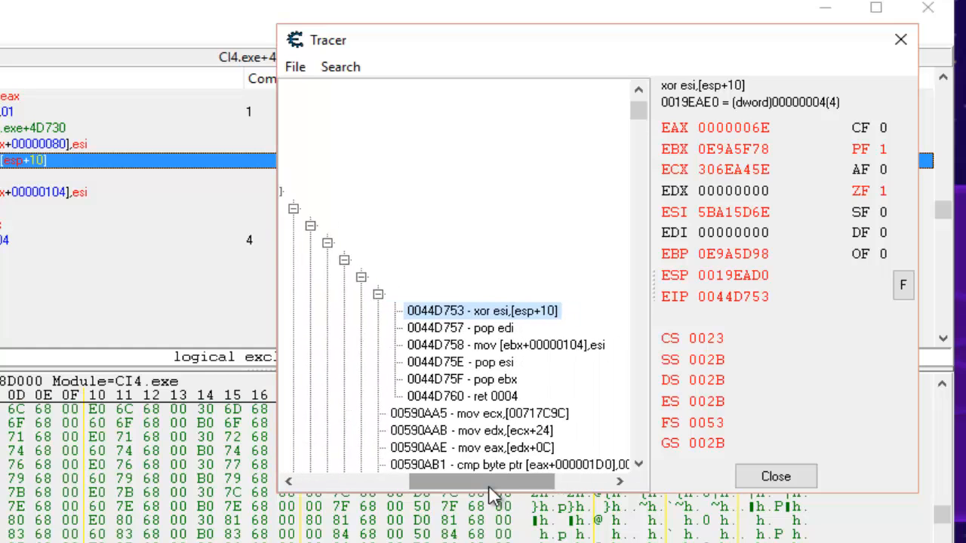
pyautogui.click(493, 394)
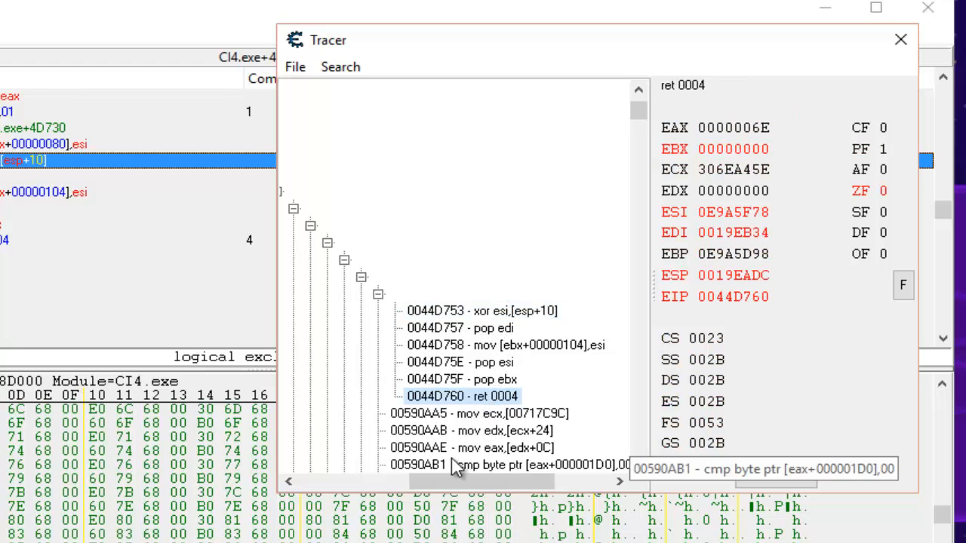
pyautogui.moveTo(474, 54); pyautogui.dragTo(487, 34)
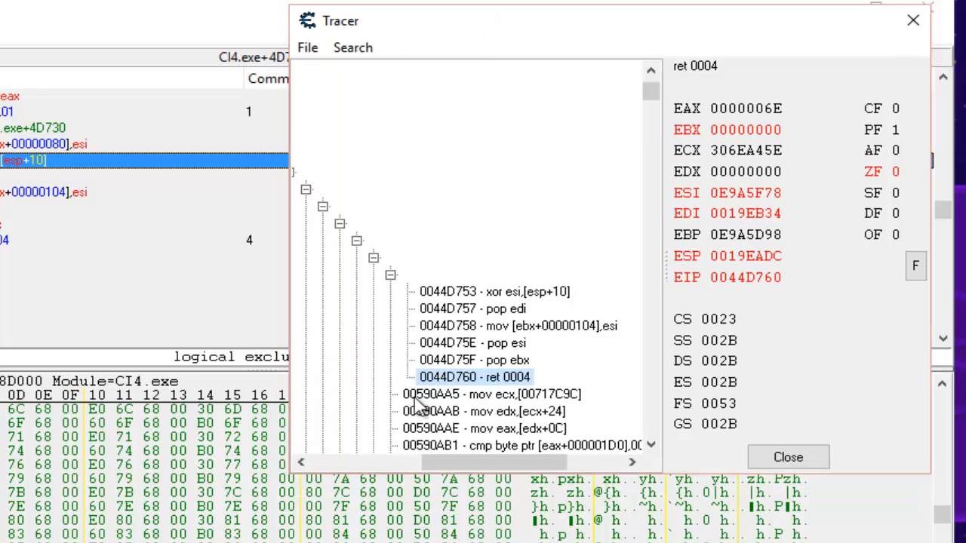
pyautogui.click(491, 397)
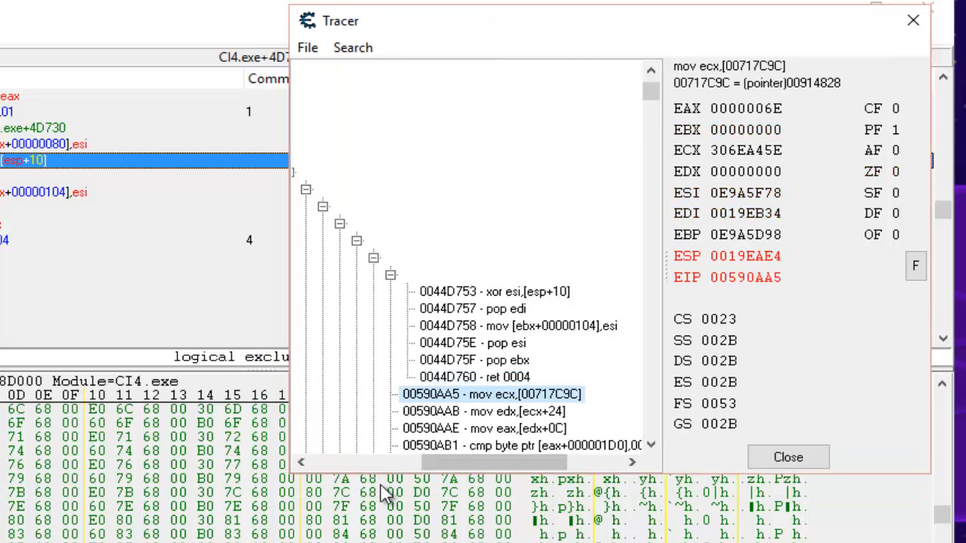
pyautogui.moveTo(438, 472); pyautogui.dragTo(397, 469)
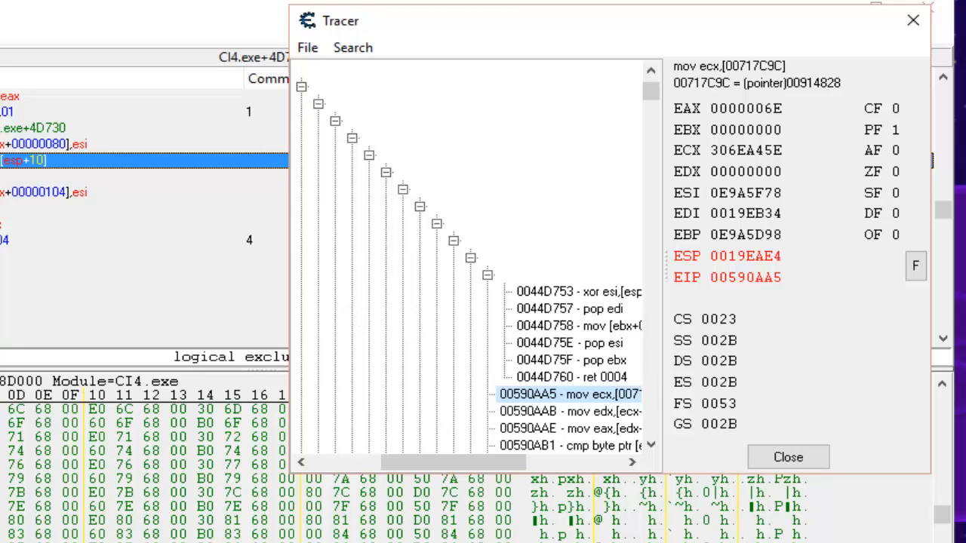
pyautogui.moveTo(528, 467); pyautogui.dragTo(571, 468)
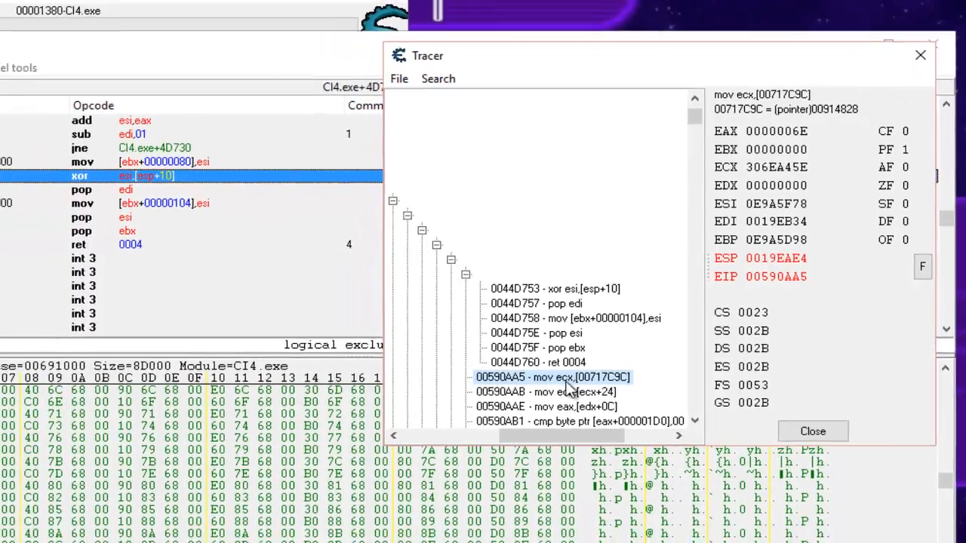
# Step: Show the traced instruction at 00590AA5 in the disassembly and select the call to CI4.exe+4D720 just above it
pyautogui.doubleClick(567, 381)
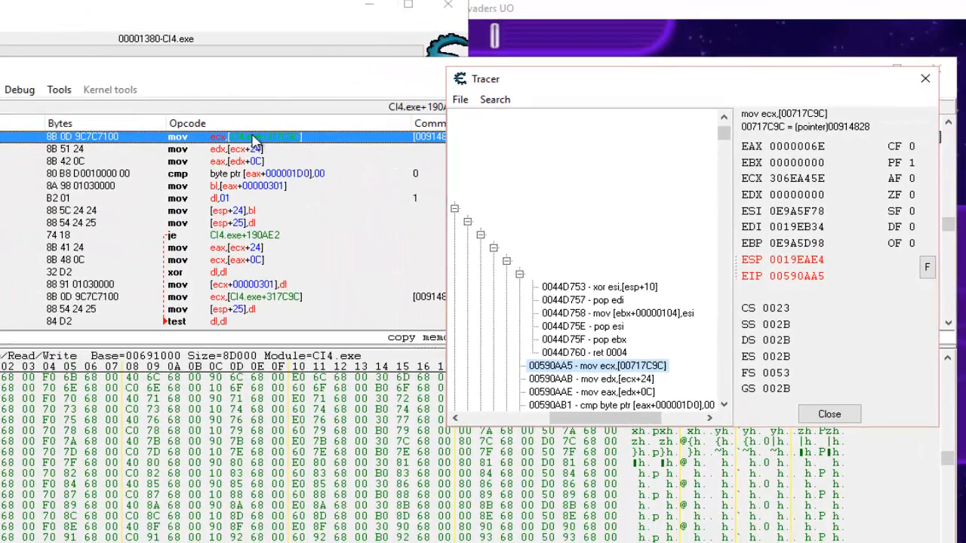
pyautogui.click(266, 94)
pyautogui.scroll(1, 240, 142)
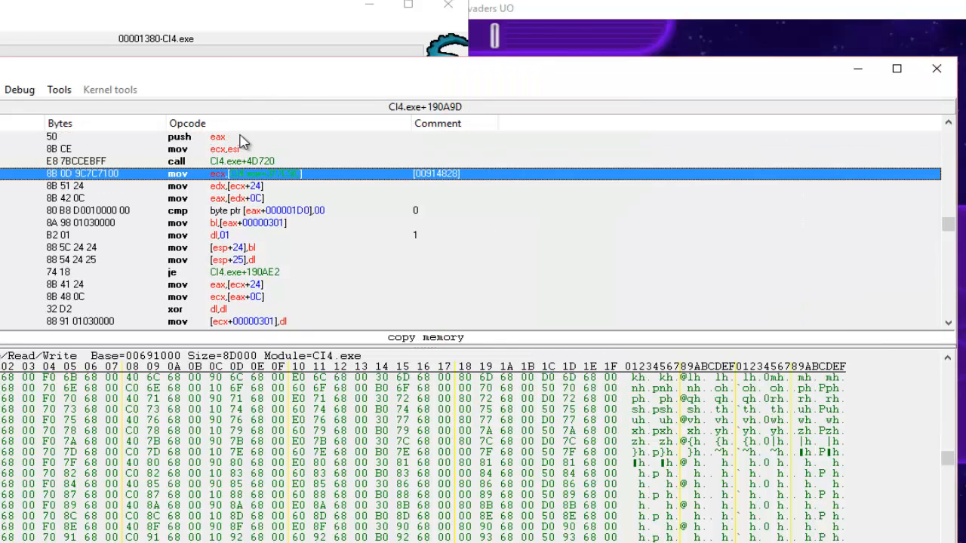
pyautogui.click(230, 162)
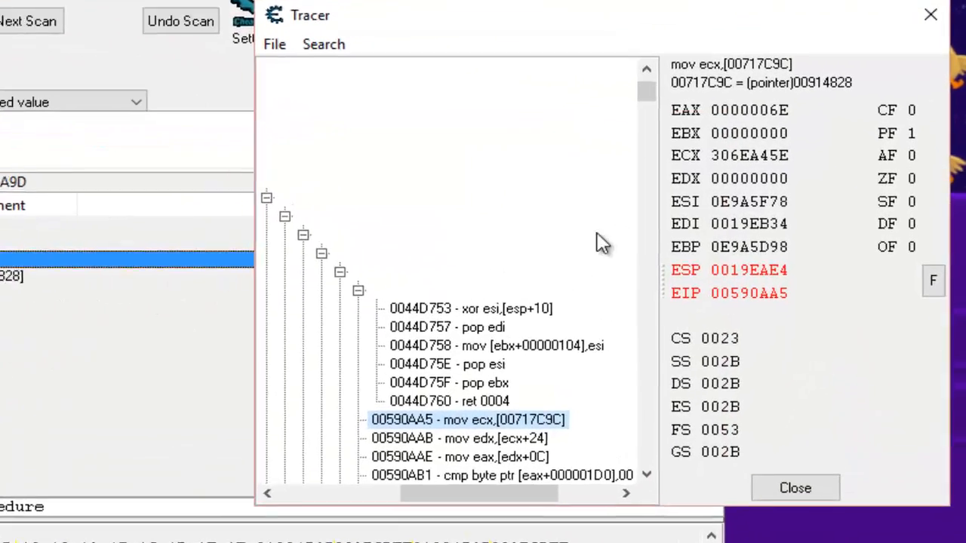
# Step: Examine the trace following 00590AA5, including the registers at ret (0044D71C) and ret 0004 (00590B61)
pyautogui.scroll(-3, 633, 376)
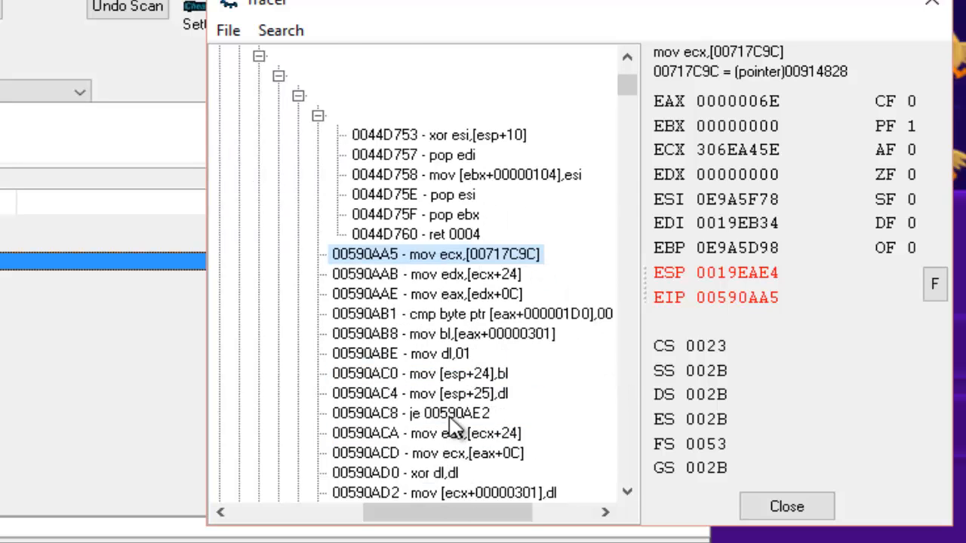
pyautogui.scroll(-8, 453, 430)
pyautogui.scroll(-5, 451, 377)
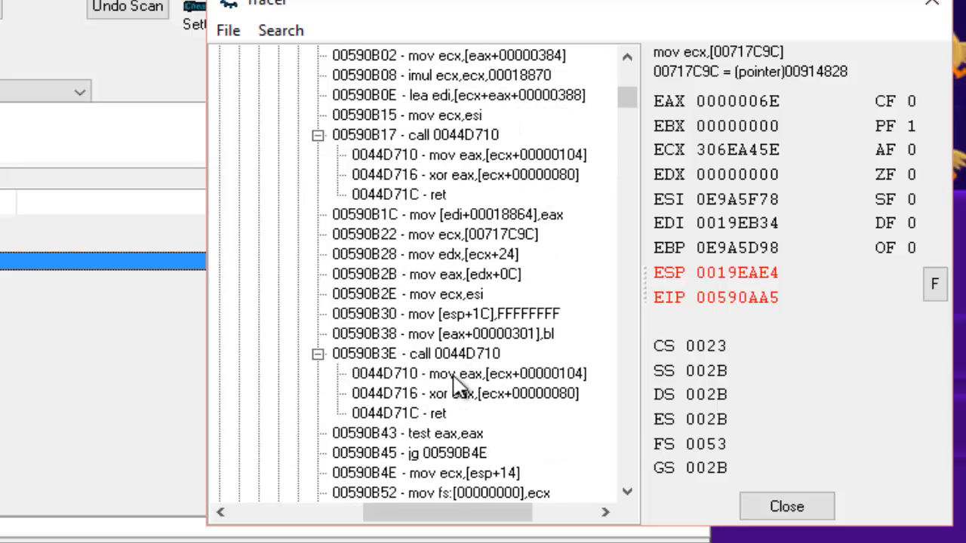
pyautogui.click(441, 294)
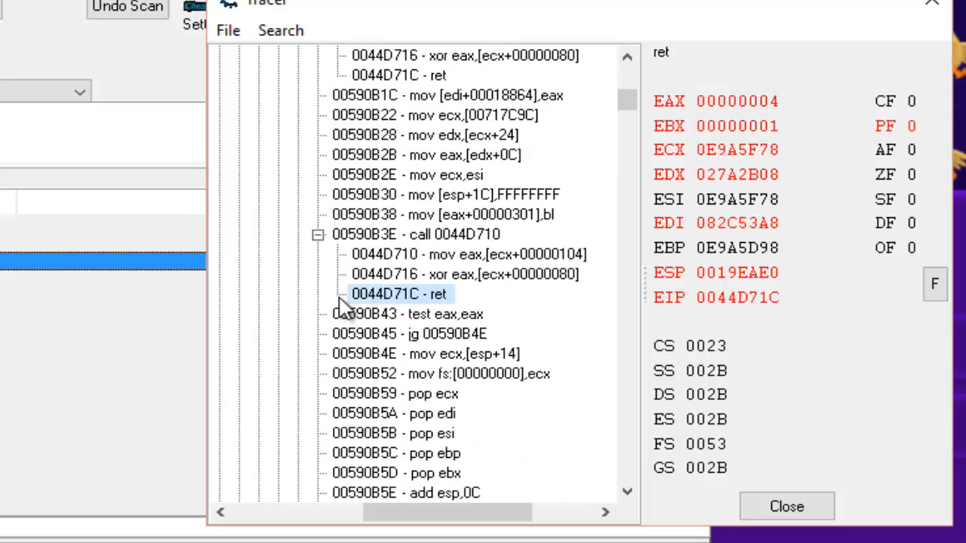
pyautogui.scroll(-4, 426, 303)
pyautogui.click(419, 276)
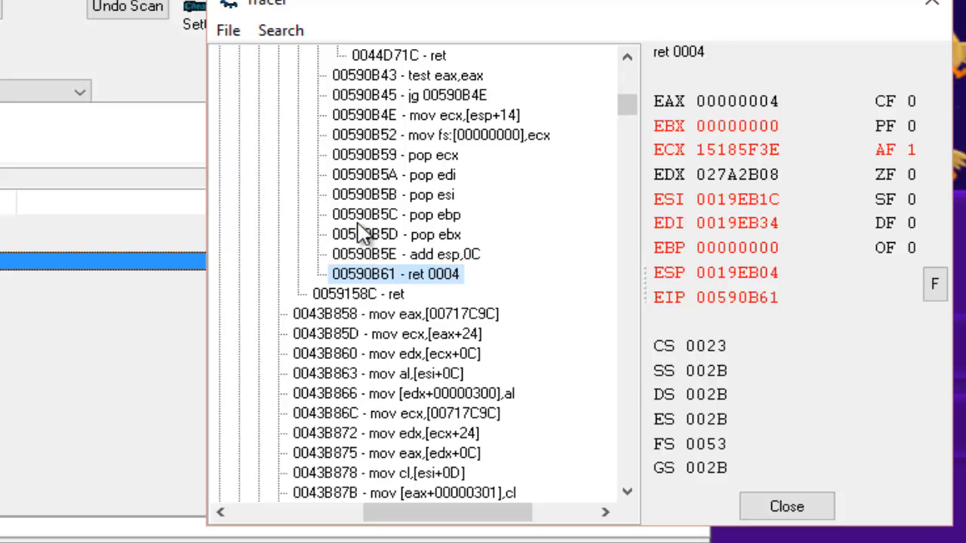
pyautogui.scroll(10, 351, 174)
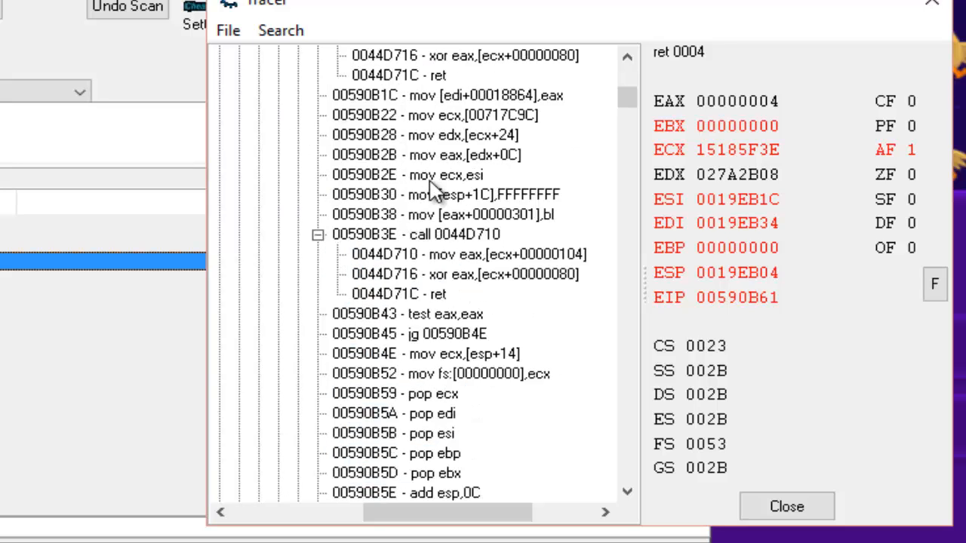
pyautogui.scroll(-3, 388, 215)
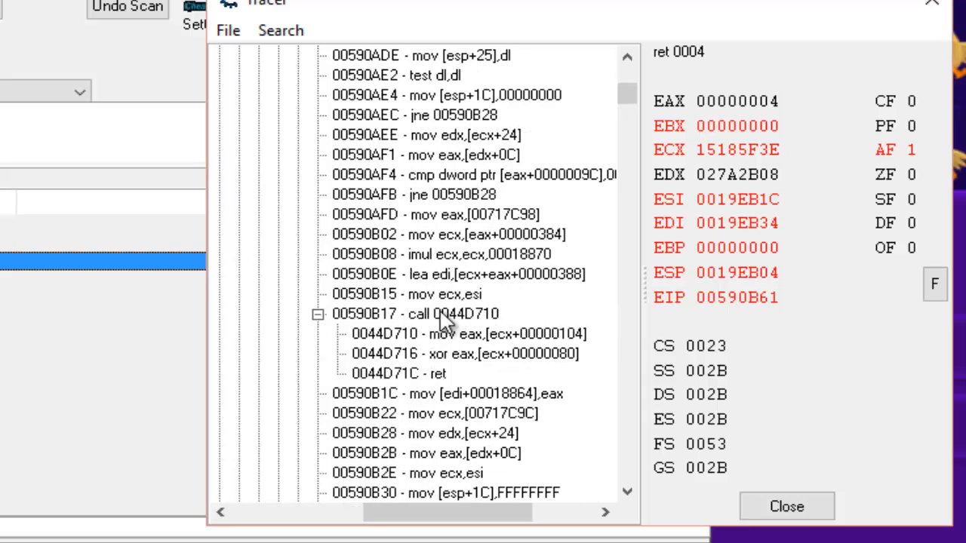
# Step: Inspect the registers at call 0044D710 (00590B17), its mov and ret instructions, and mov [edi+00018864],eax at 00590B1C
pyautogui.click(442, 315)
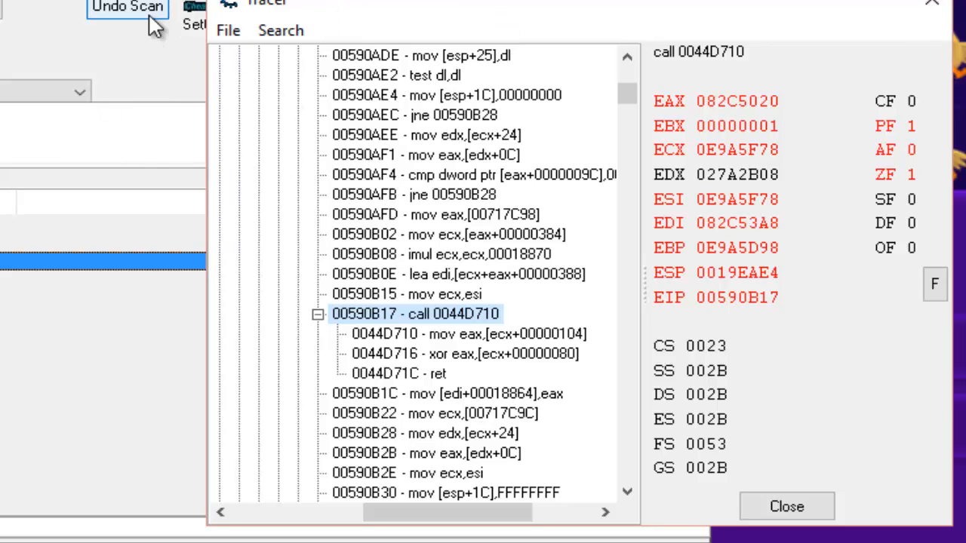
pyautogui.click(400, 334)
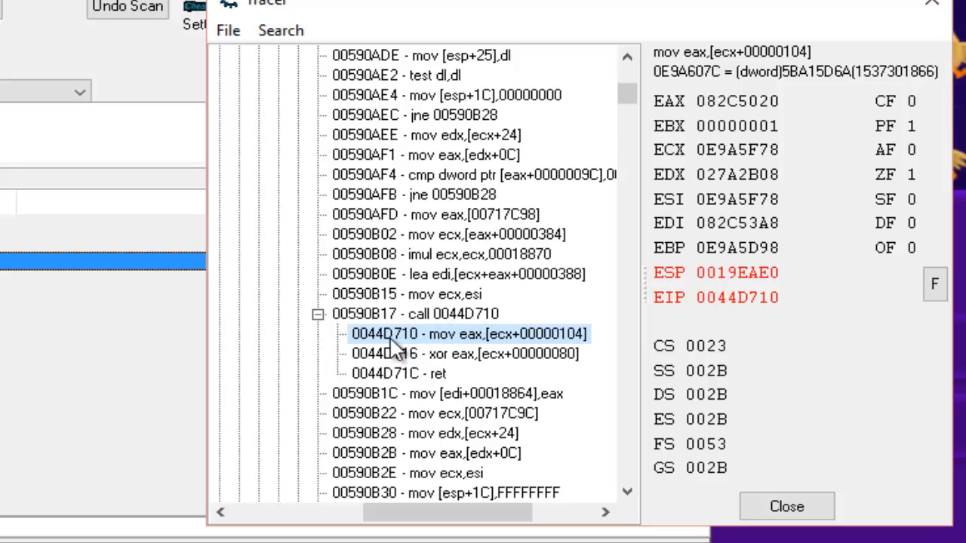
pyautogui.click(422, 373)
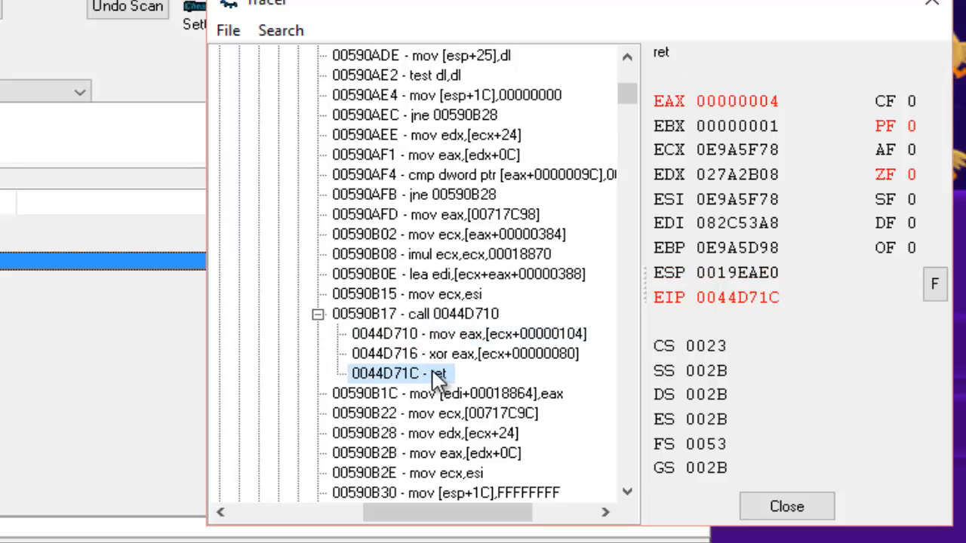
pyautogui.click(442, 394)
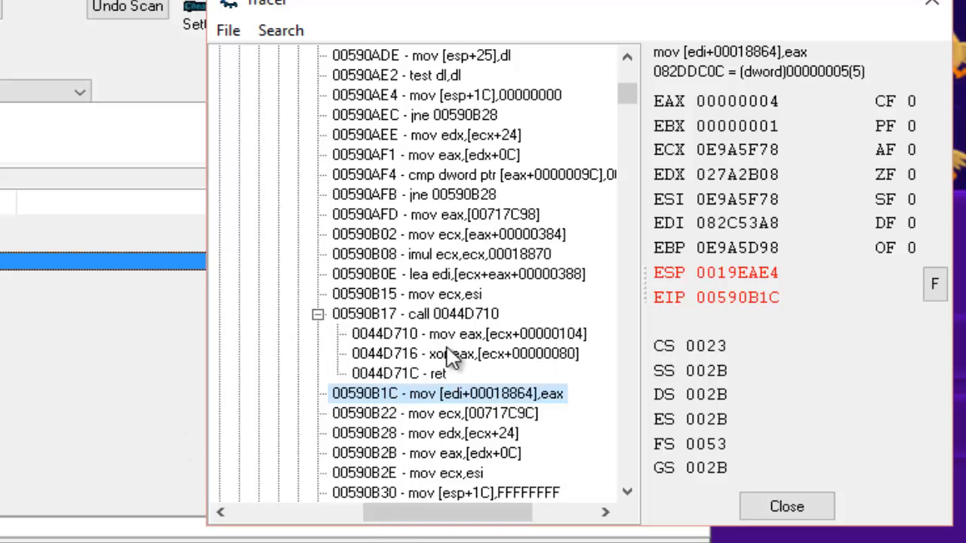
# Step: Collapse the two call 0044D710 entries at 00590B17 and 00590B3E in the trace tree
pyautogui.click(318, 313)
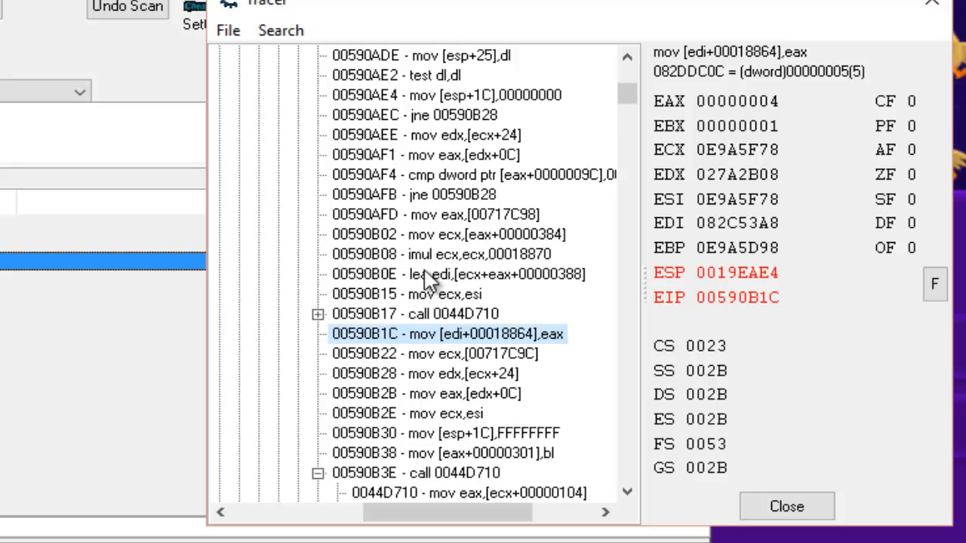
pyautogui.click(317, 473)
pyautogui.scroll(8, 464, 392)
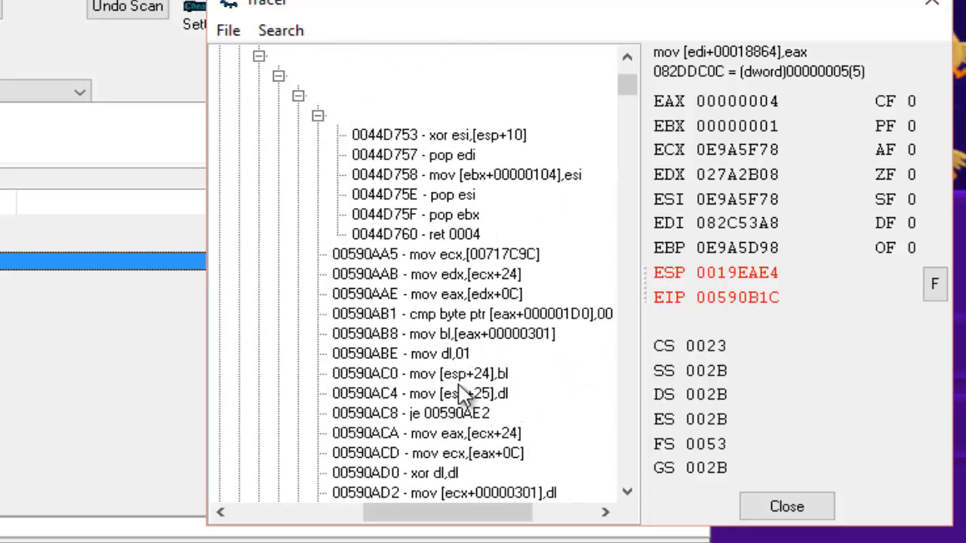
# Step: Return to mov ecx,[00717C9C] at 00590AA5 in the disassembly and select the preceding call to CI4.exe+4D720
pyautogui.click(453, 256)
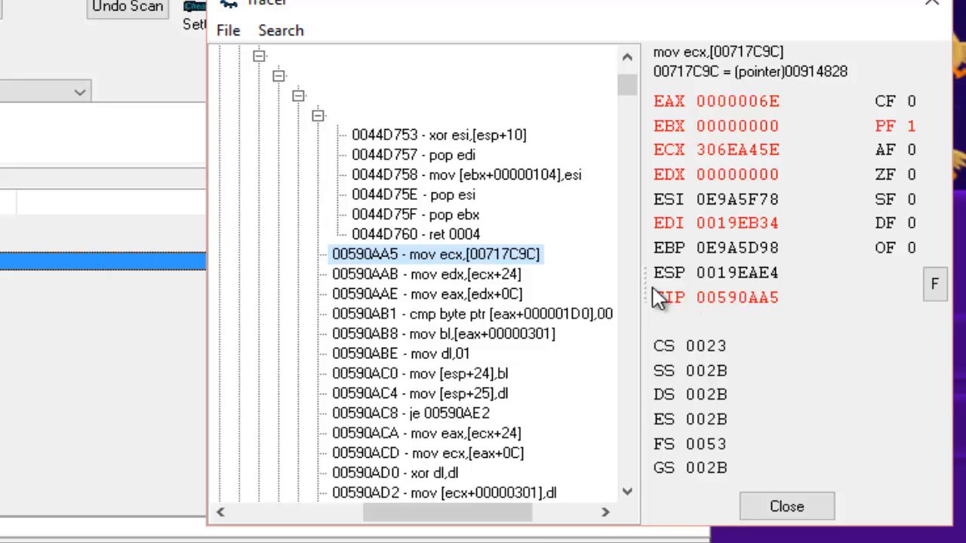
pyautogui.doubleClick(462, 253)
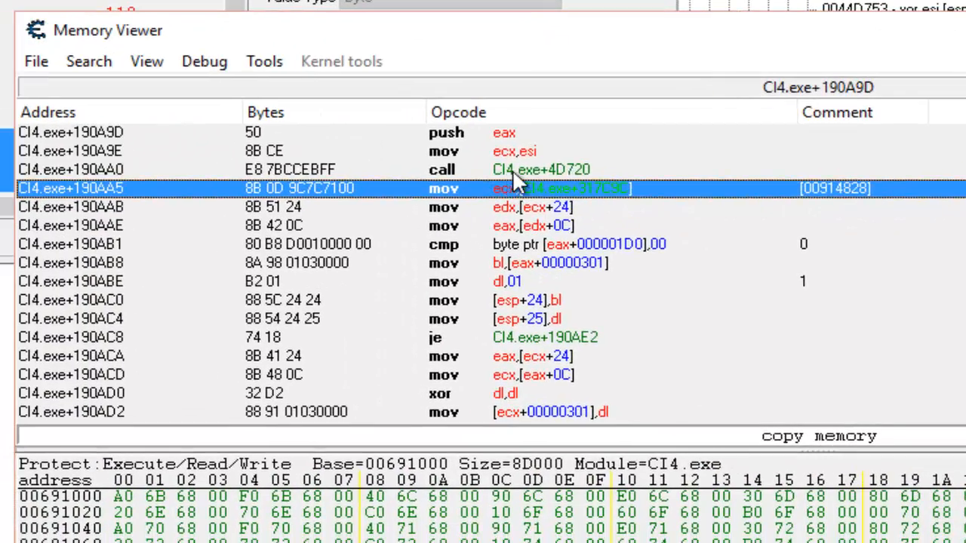
pyautogui.click(512, 169)
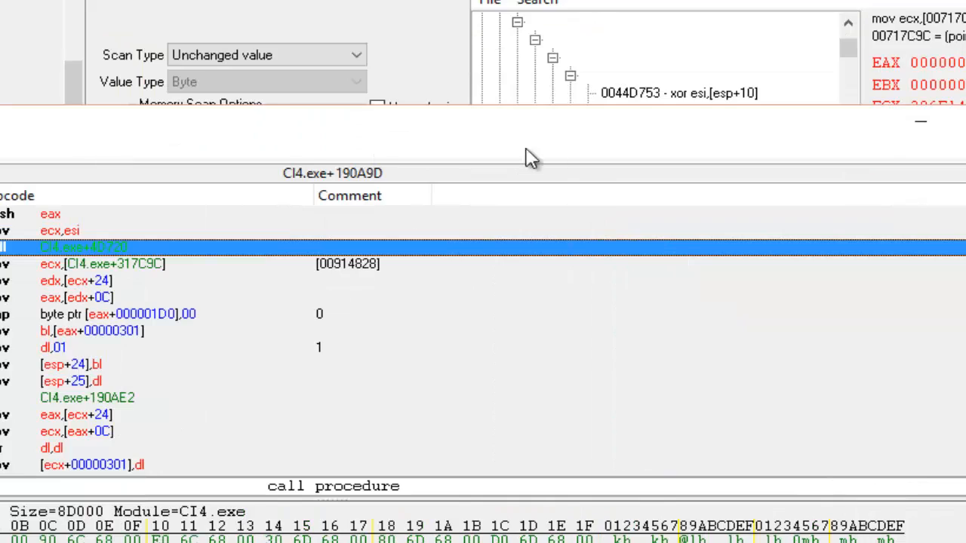
# Step: Show the traced xor esi,[esp+10] instruction at 0044D753 in the disassembly and bring the Tracer back to the front
pyautogui.click(678, 92)
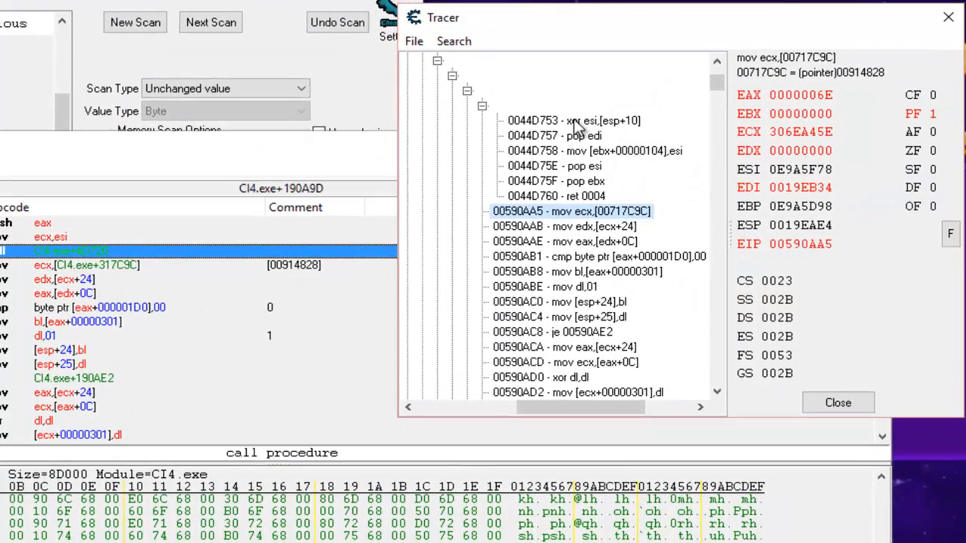
pyautogui.click(573, 122)
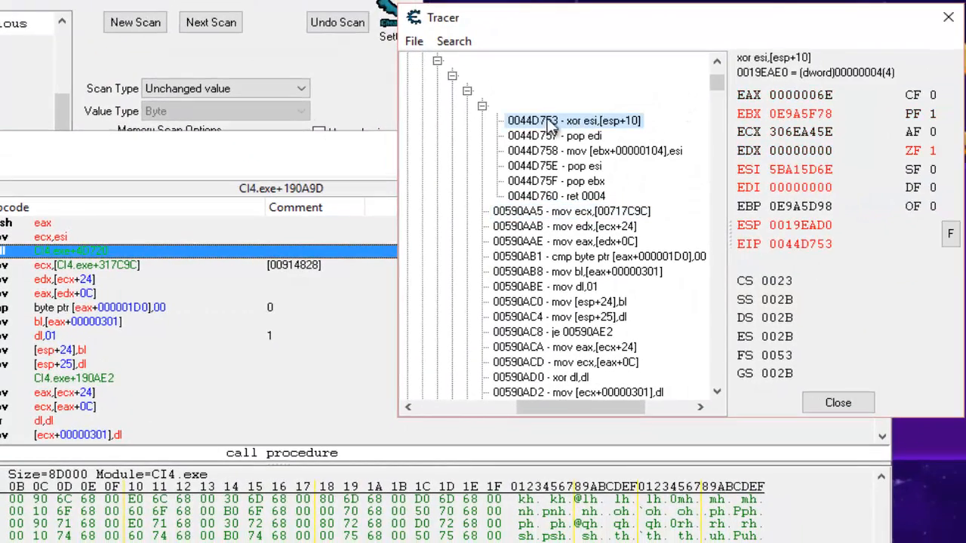
pyautogui.doubleClick(573, 122)
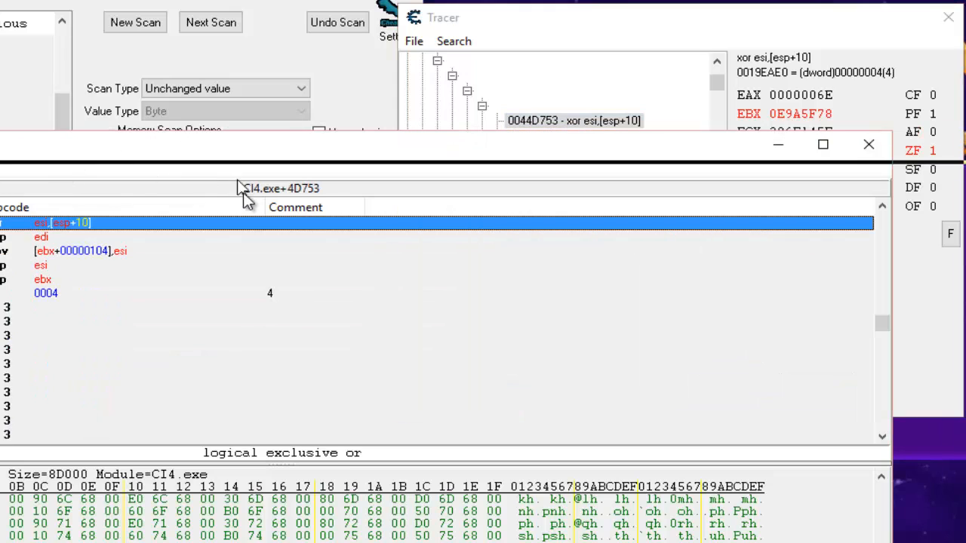
pyautogui.click(628, 45)
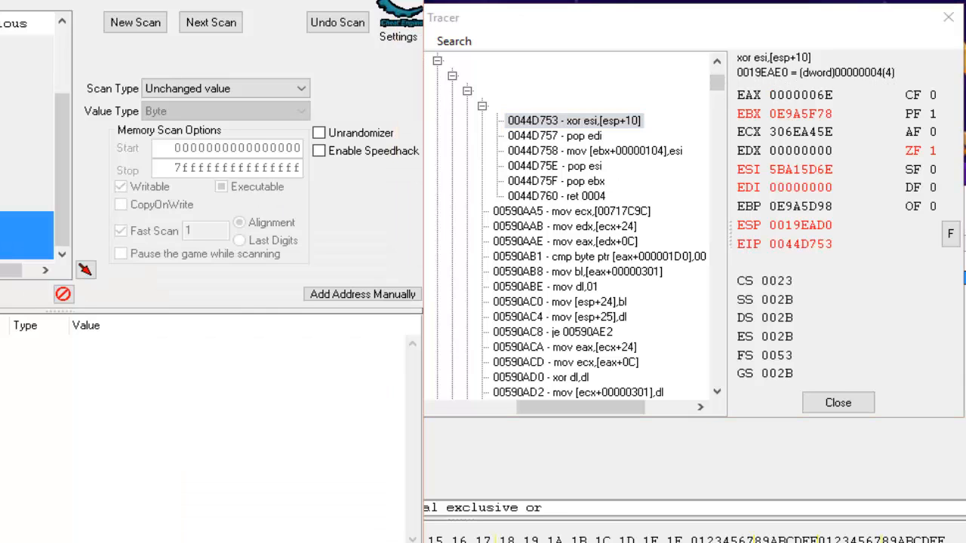
# Step: Manually add address 19EAE0 to the address list with type Byte
pyautogui.click(329, 295)
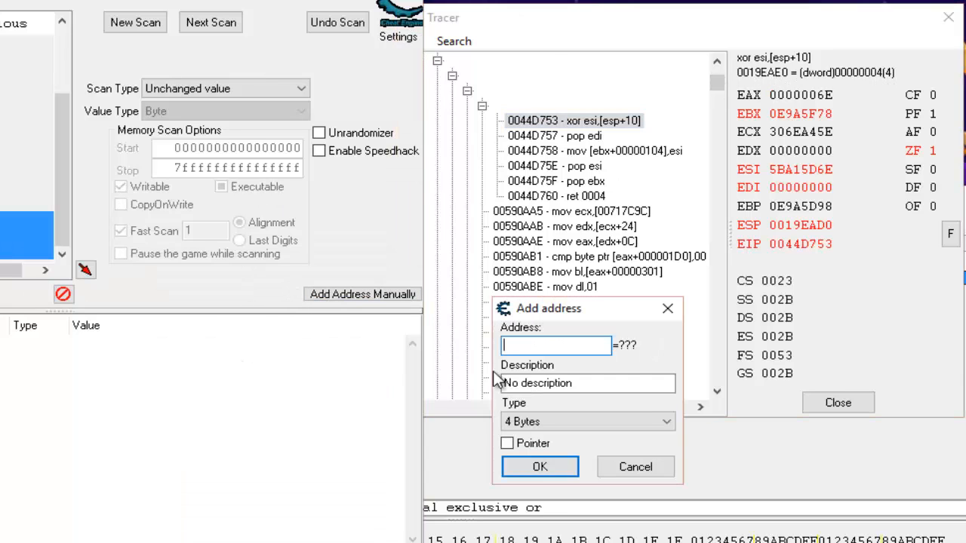
pyautogui.click(528, 424)
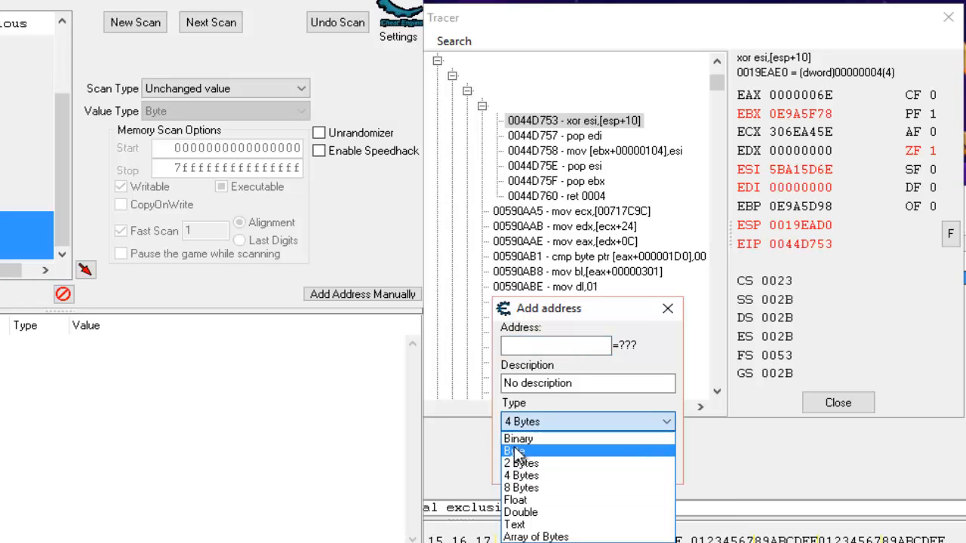
pyautogui.click(520, 450)
pyautogui.click(528, 344)
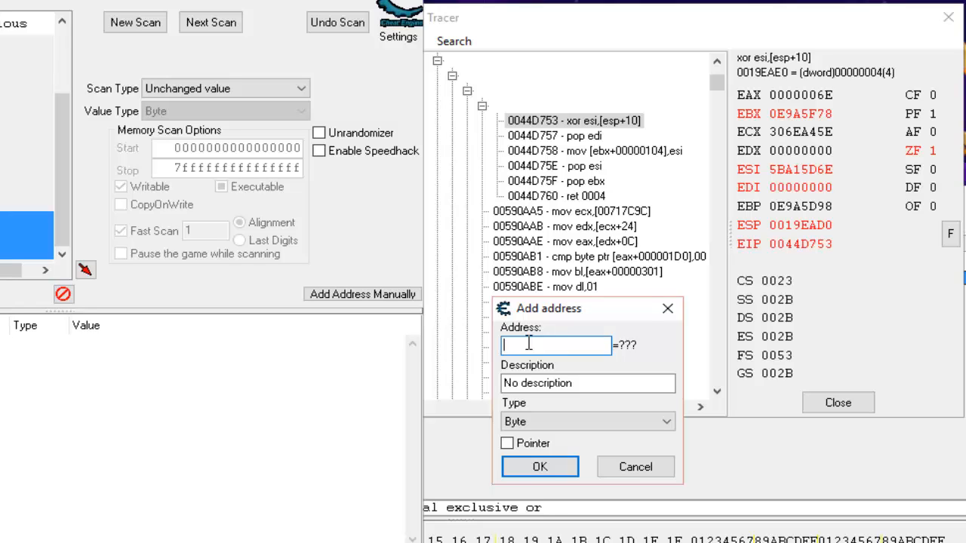
pyautogui.write('19')
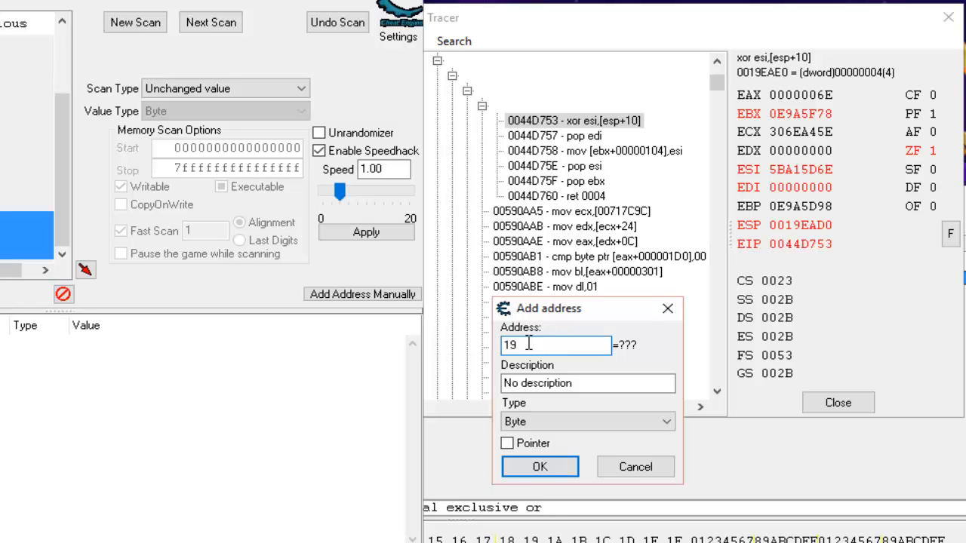
pyautogui.write('EAE0')
pyautogui.click(545, 467)
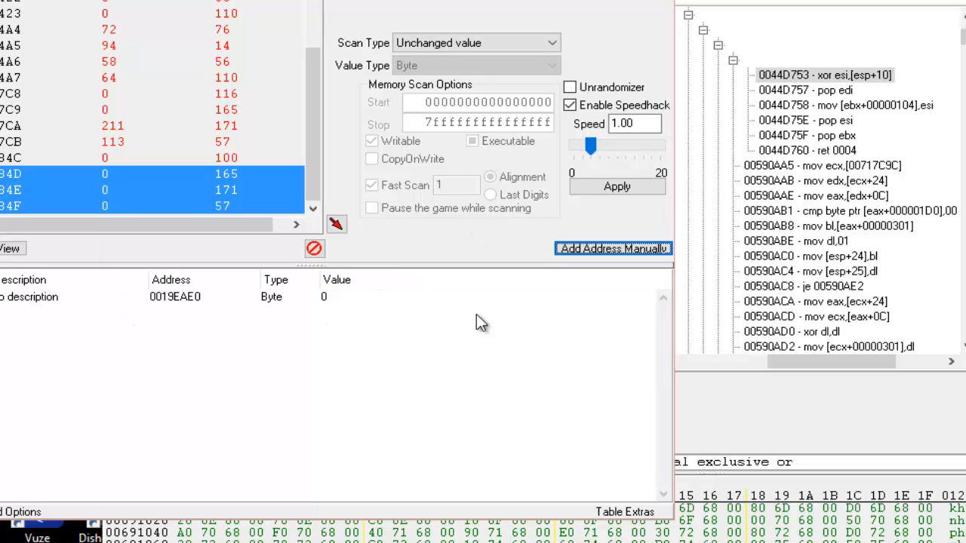
# Step: Set a breakpoint on the call to CI4.exe+4D720 at CI4.exe+190AA0, just before the traced mov at 00590AA5
pyautogui.moveTo(965, 0); pyautogui.dragTo(916, 39)
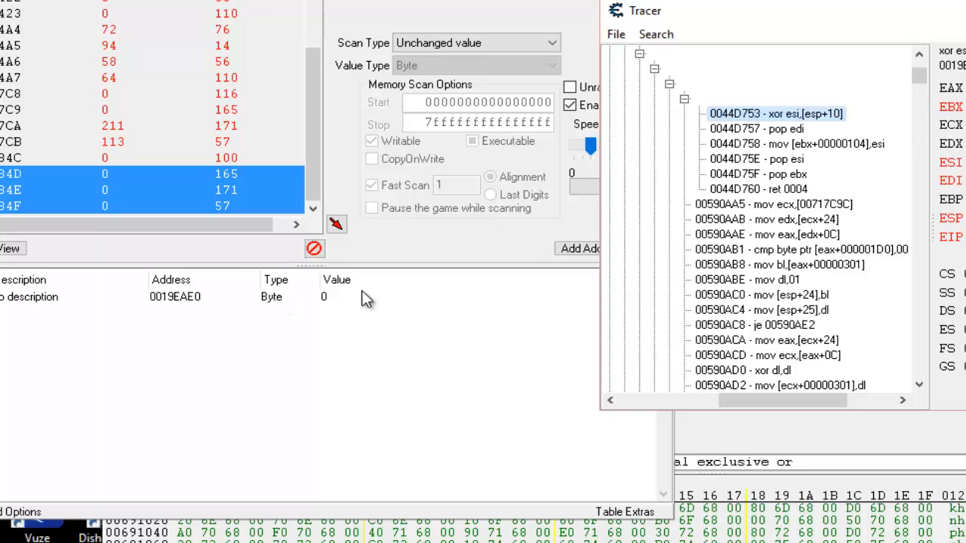
pyautogui.click(754, 205)
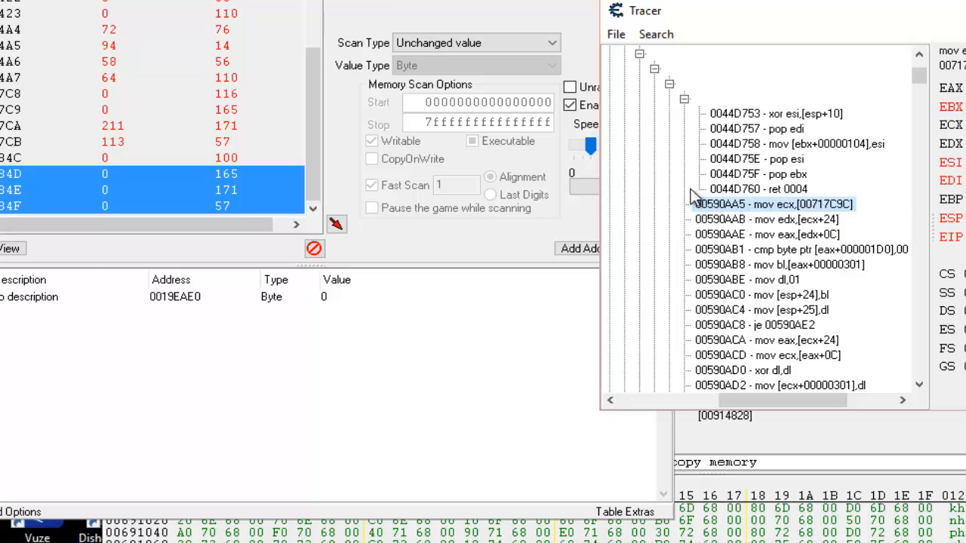
pyautogui.hotkey('alt', 'Tab')
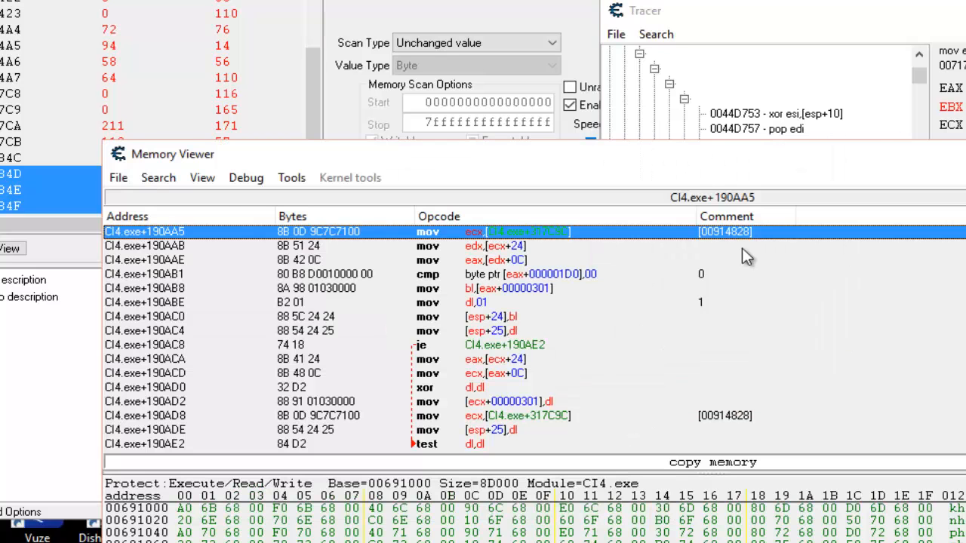
pyautogui.scroll(2, 724, 253)
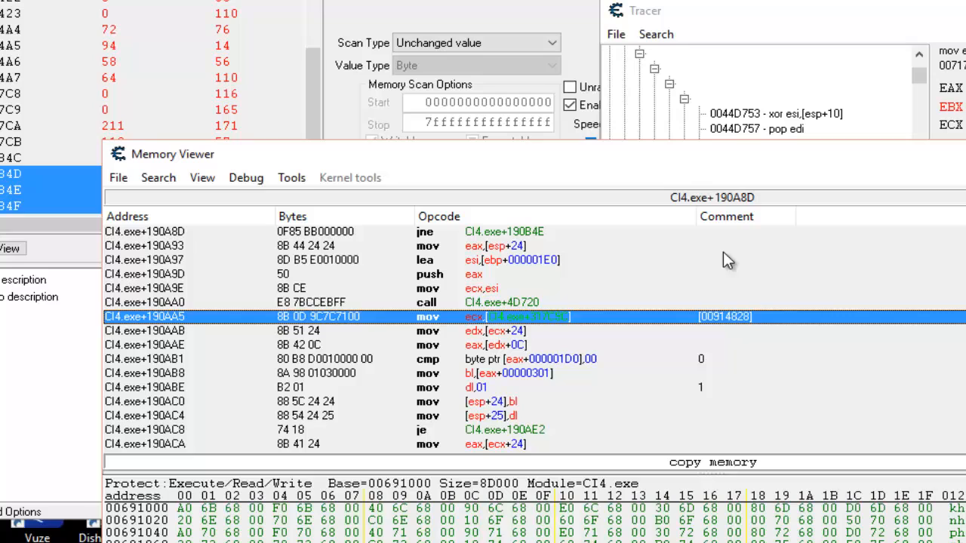
pyautogui.click(518, 304)
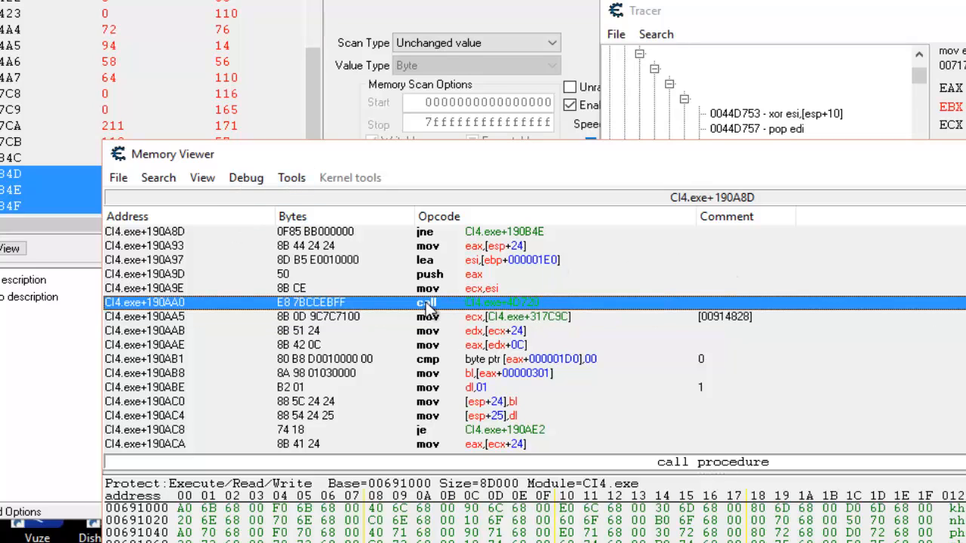
pyautogui.click(243, 177)
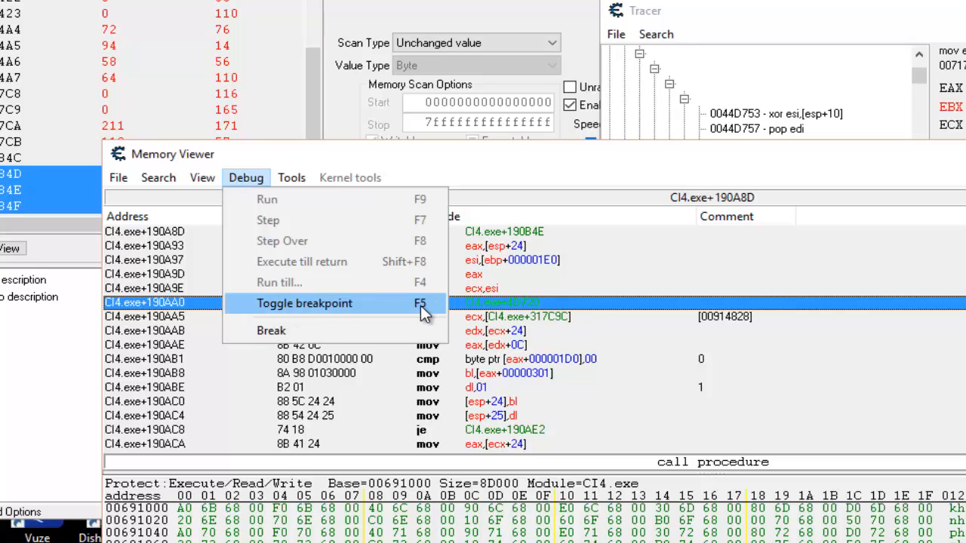
pyautogui.click(301, 311)
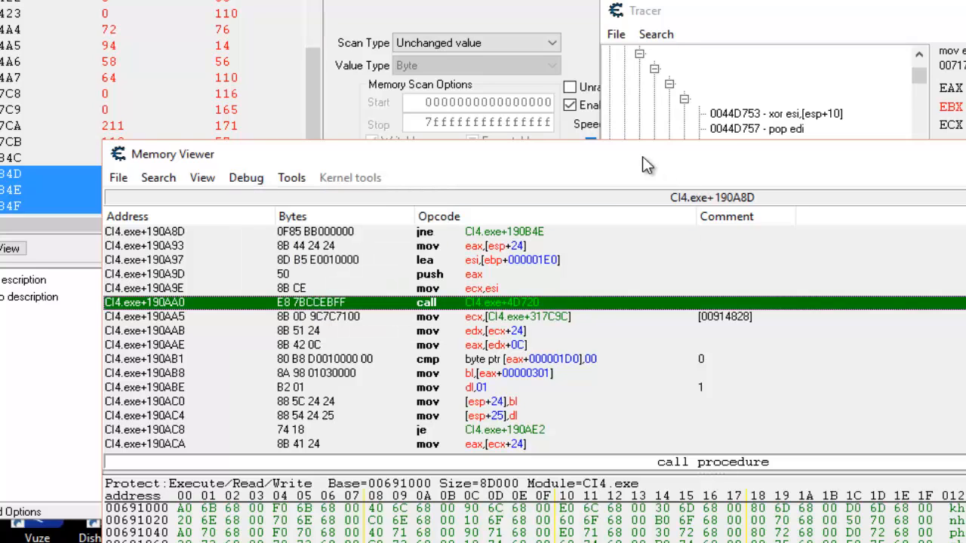
# Step: Move the Memory Viewer aside, switch to Chicken Invaders to trigger the breakpoint at CI4.exe+190AA0, and return to Cheat Engine
pyautogui.moveTo(642, 156); pyautogui.dragTo(740, 160)
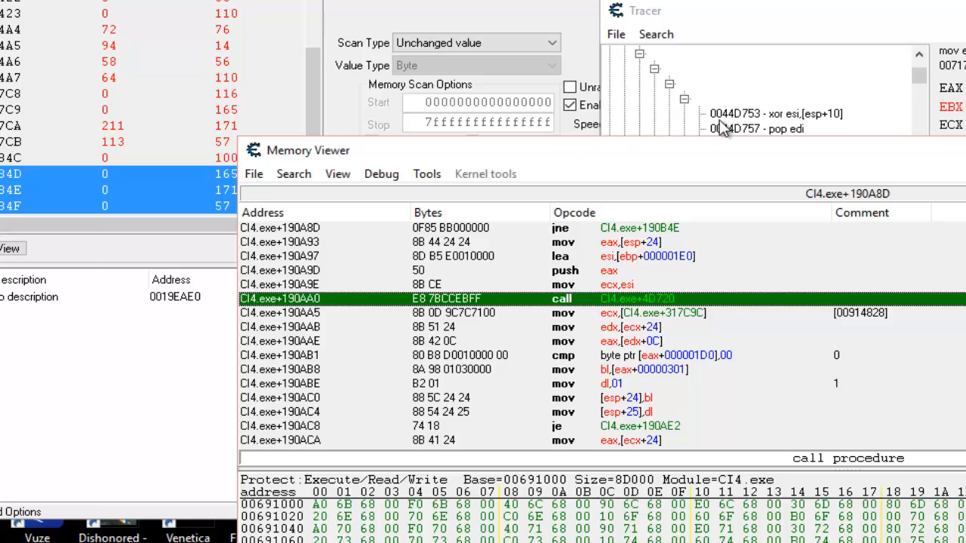
pyautogui.moveTo(572, 155); pyautogui.dragTo(815, 43)
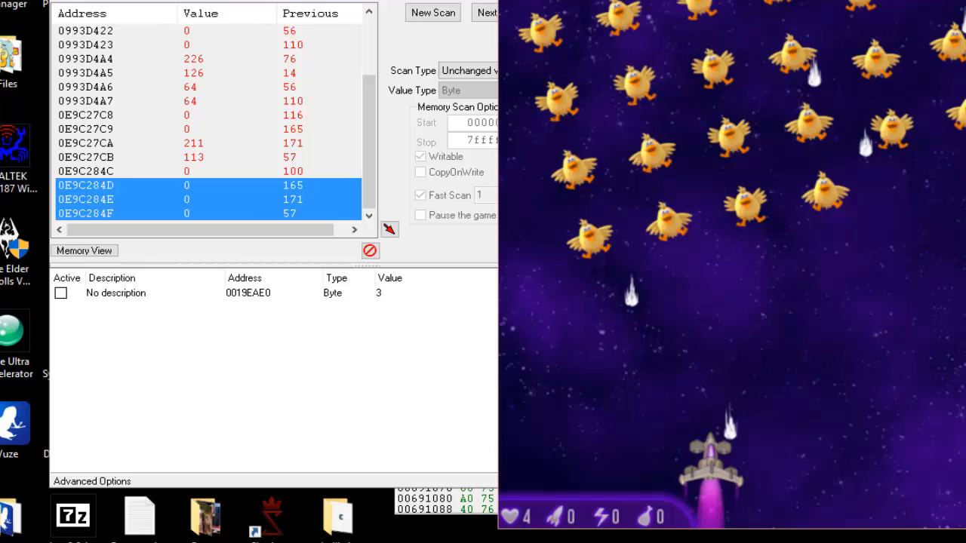
pyautogui.hotkey('alt', 'Tab')
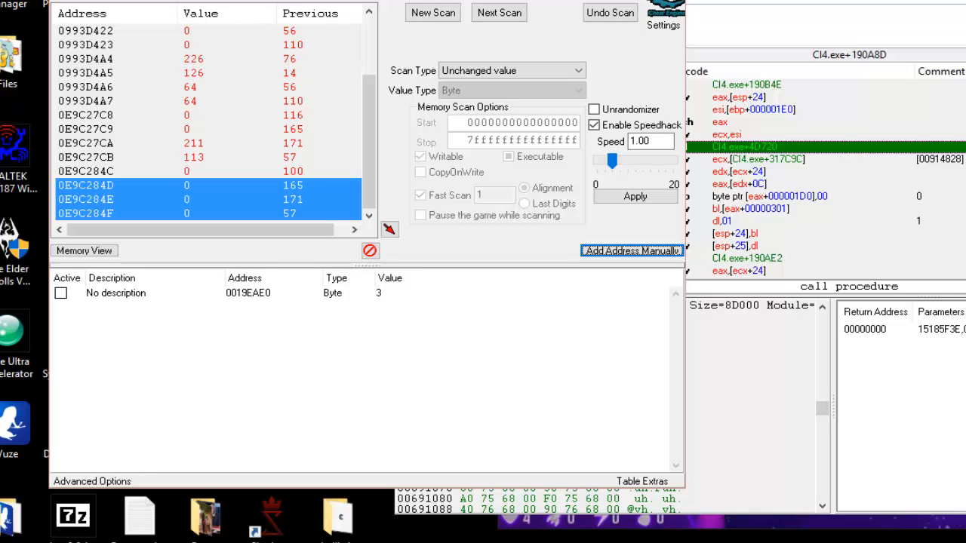
pyautogui.hotkey('alt', 'Tab')
pyautogui.hotkey('alt', 'Tab')
pyautogui.hotkey('alt', 'Tab')
pyautogui.hotkey('alt', 'Tab')
pyautogui.hotkey('alt', 'Tab')
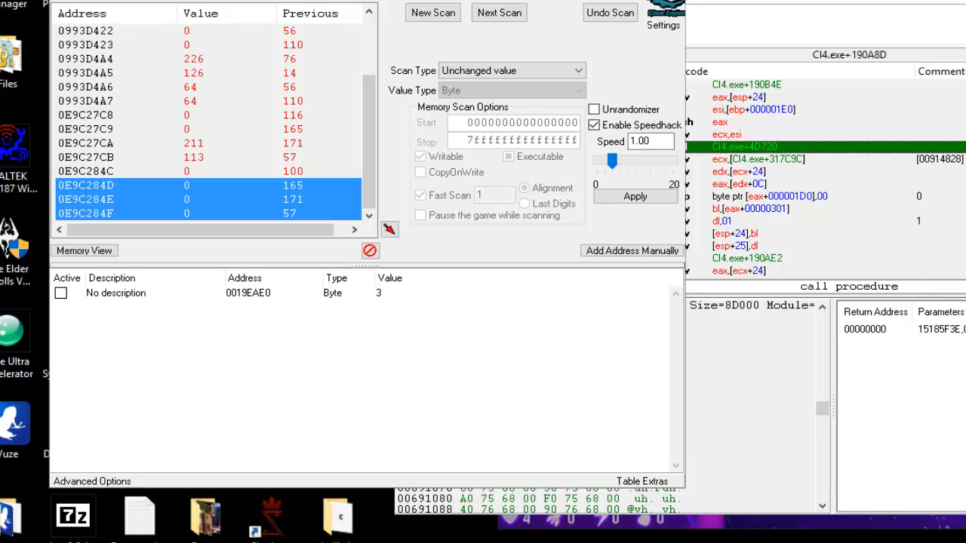
pyautogui.hotkey('ctrl', 'shift', 'Escape')
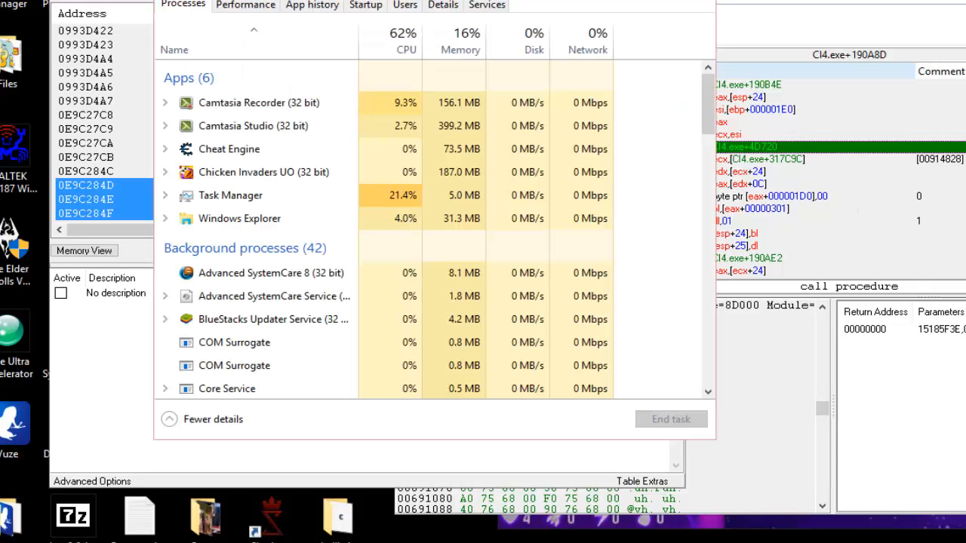
pyautogui.hotkey('alt', 'F4')
# Step: Remove the breakpoint at CI4.exe+190AA0 in the Memory Viewer and resume the game's execution
pyautogui.click(814, 56)
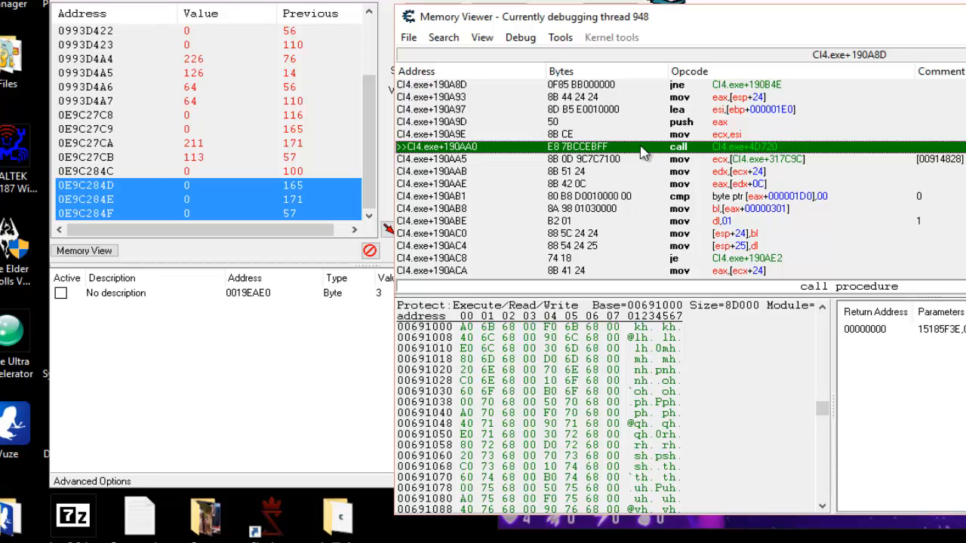
pyautogui.click(521, 38)
pyautogui.click(571, 147)
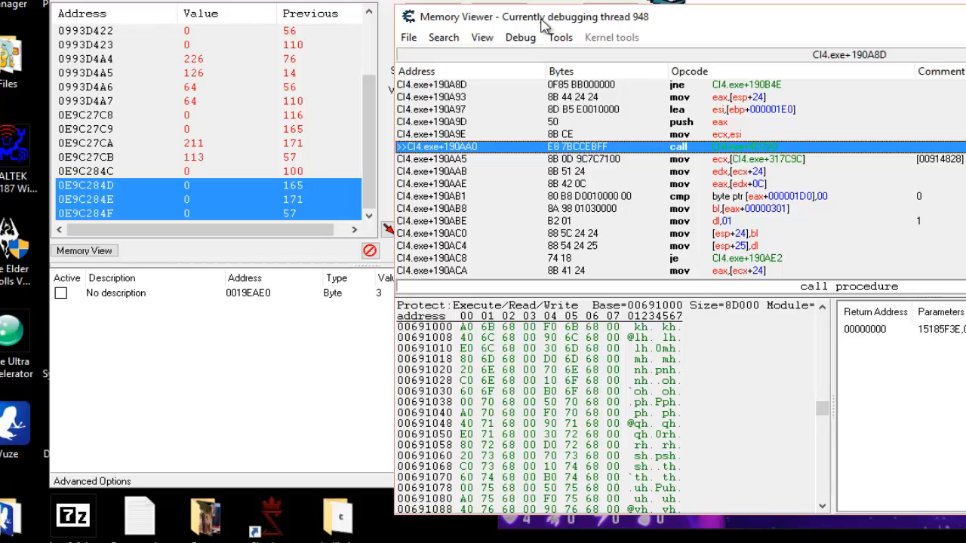
pyautogui.click(522, 39)
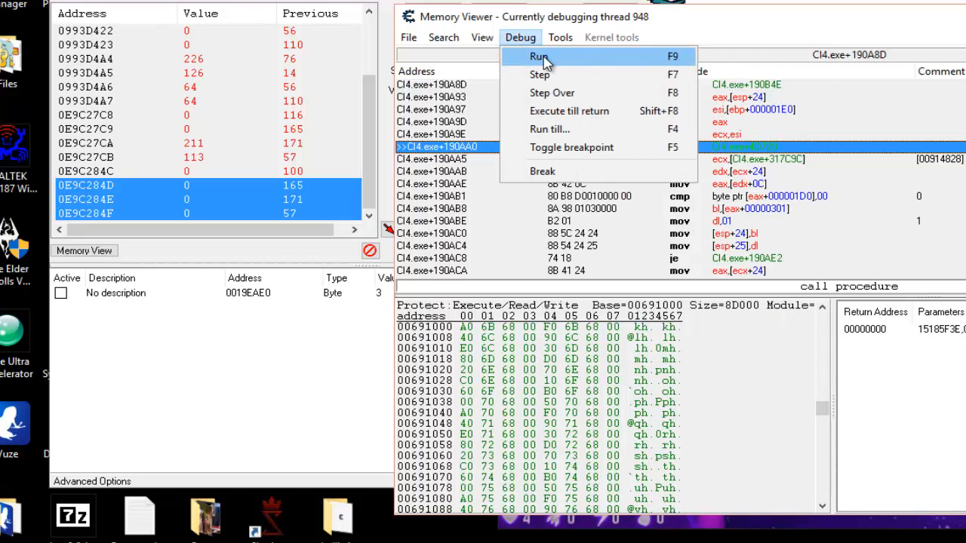
pyautogui.click(541, 59)
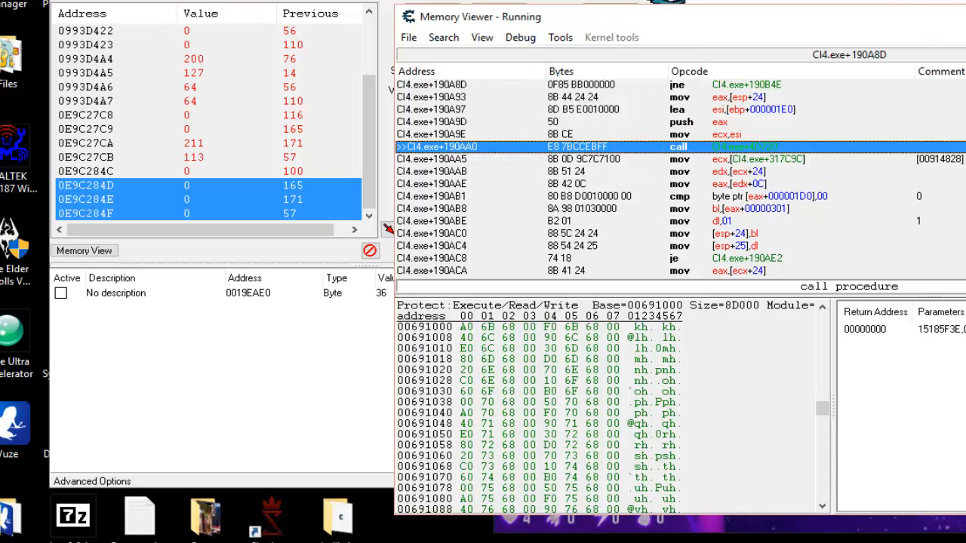
# Step: Follow the trace past ret 0004 at 00590B61 and show the next return, at 0059158C, in the disassembly
pyautogui.moveTo(877, 23); pyautogui.dragTo(712, 85)
pyautogui.click(785, 13)
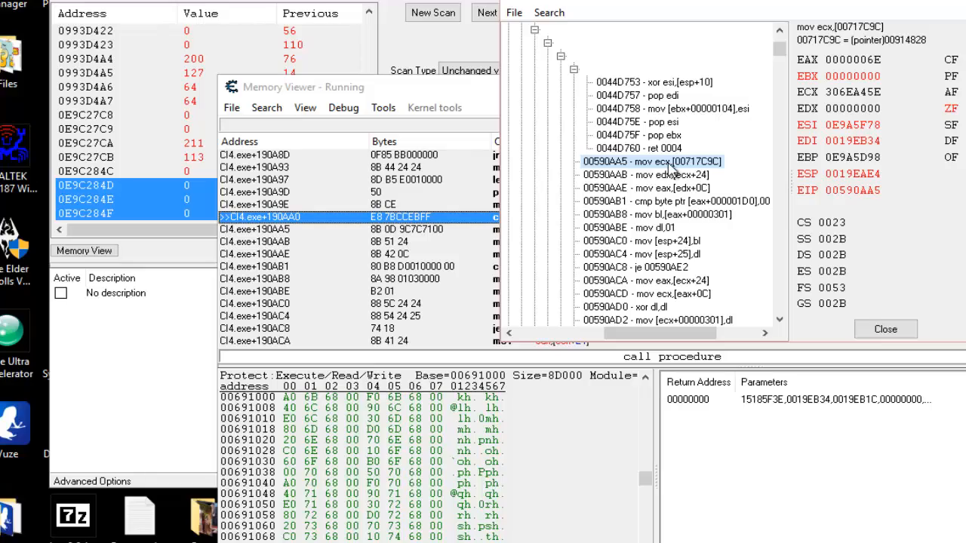
pyautogui.scroll(-7, 668, 170)
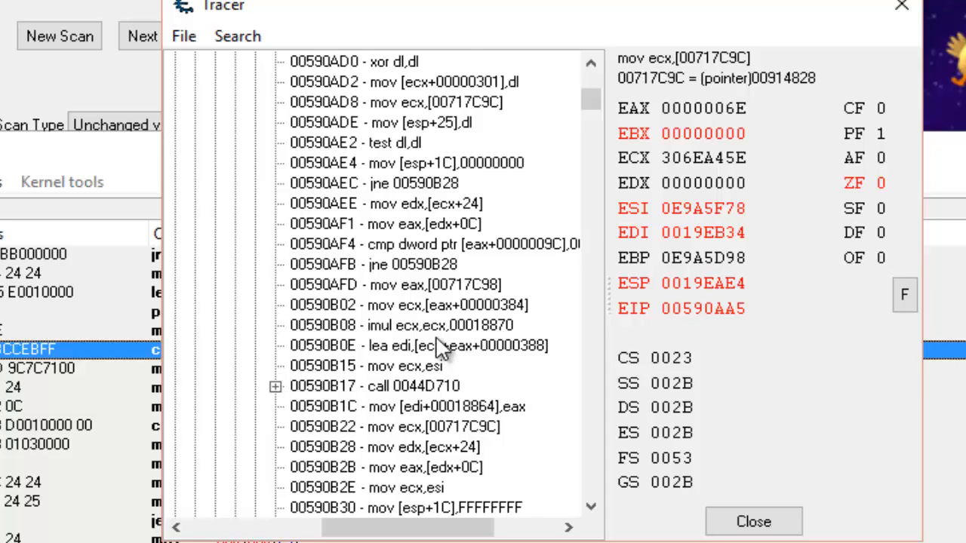
pyautogui.scroll(-3, 442, 350)
pyautogui.scroll(-3, 441, 351)
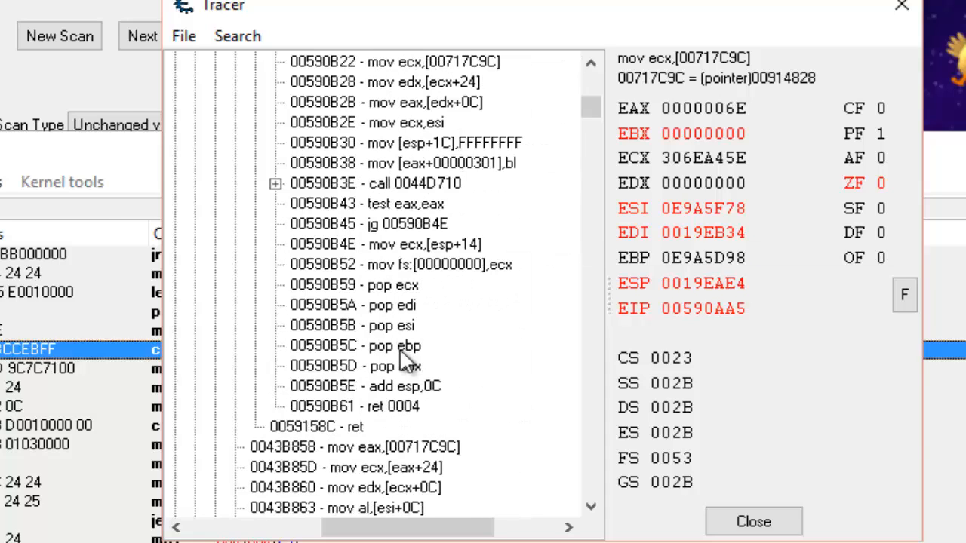
pyautogui.click(368, 408)
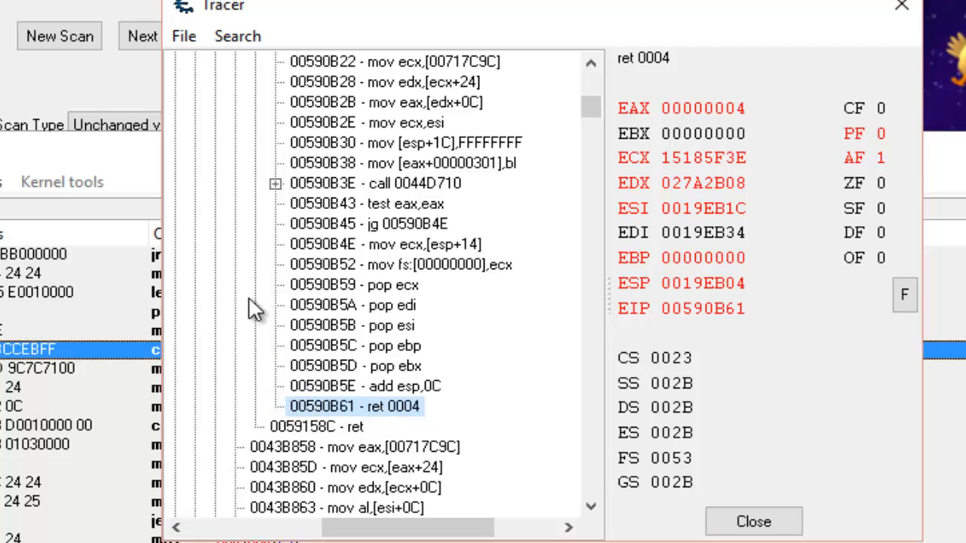
pyautogui.click(323, 427)
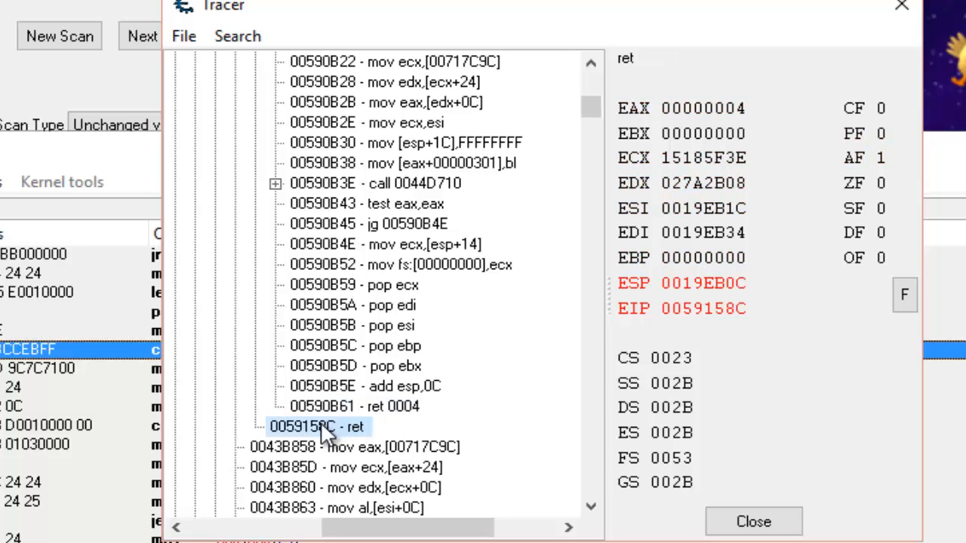
pyautogui.doubleClick(312, 426)
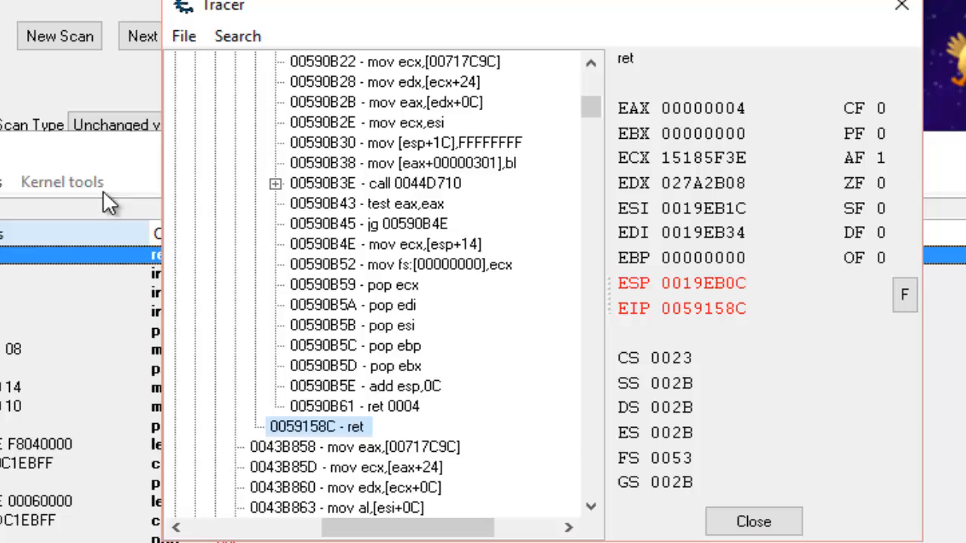
# Step: Set a breakpoint on the call to CI4.exe+190A60 at CI4.exe+191587, just before the ret at CI4.exe+19158C
pyautogui.click(78, 157)
pyautogui.scroll(1, 300, 273)
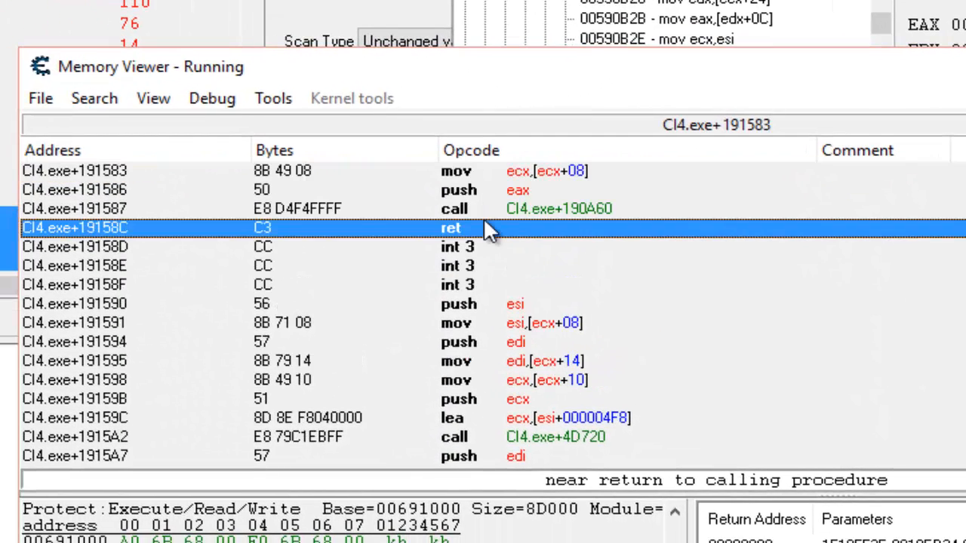
pyautogui.click(533, 208)
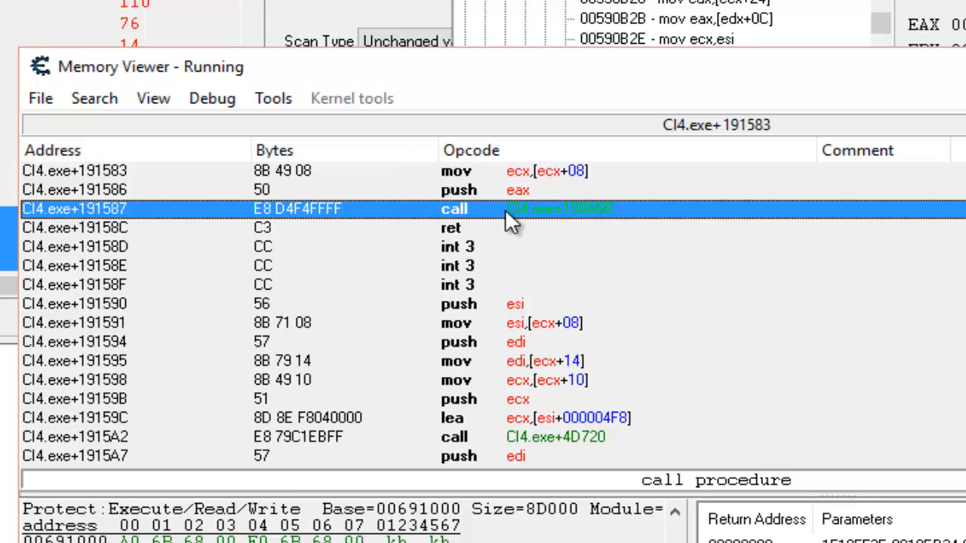
pyautogui.click(456, 226)
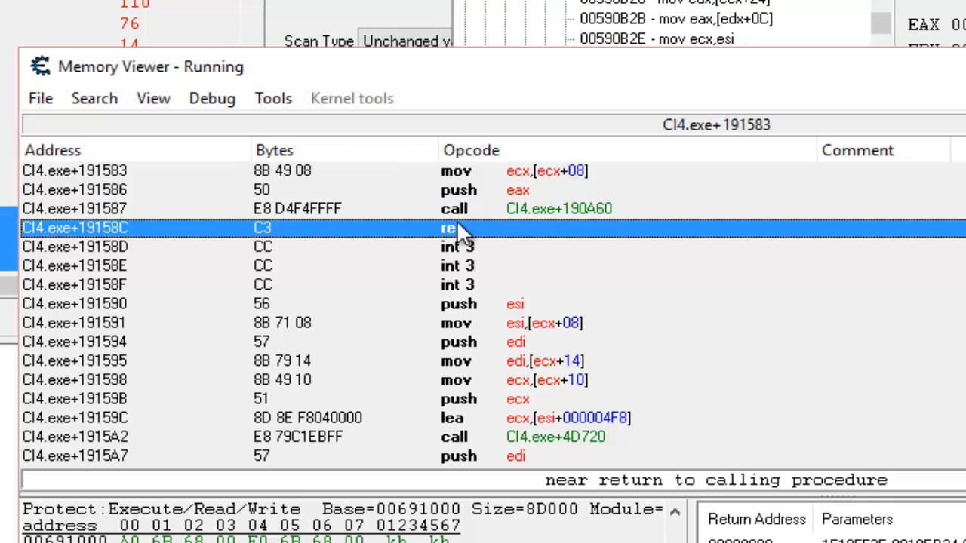
pyautogui.click(531, 209)
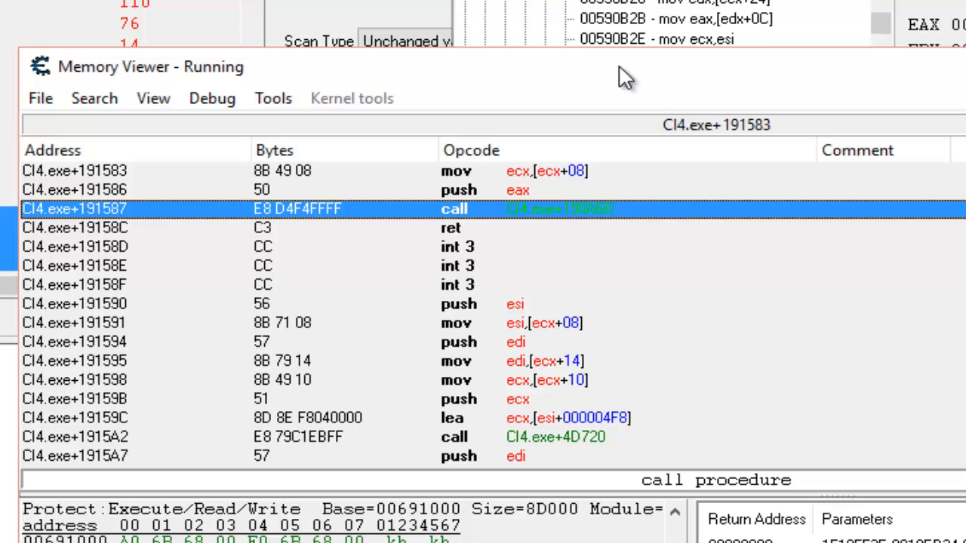
pyautogui.moveTo(622, 71); pyautogui.dragTo(765, 73)
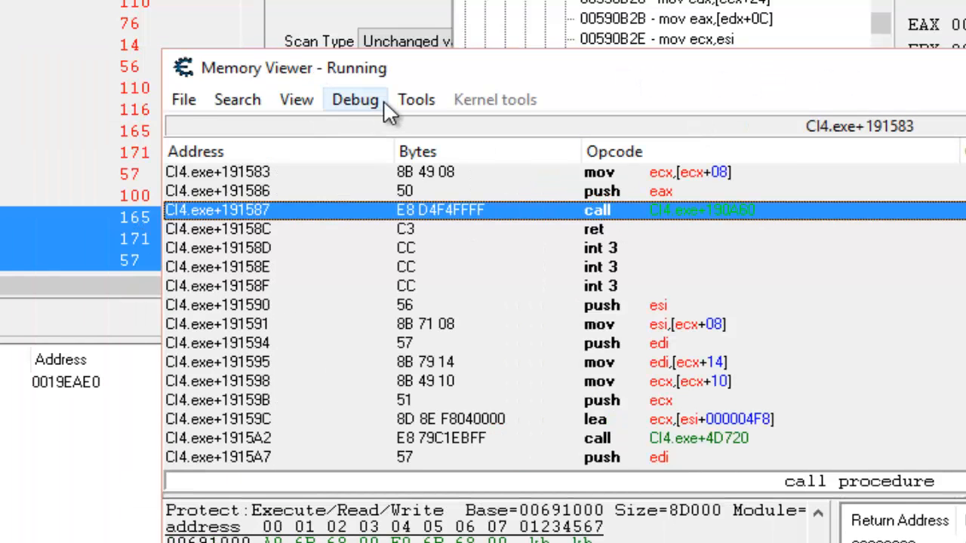
pyautogui.click(352, 96)
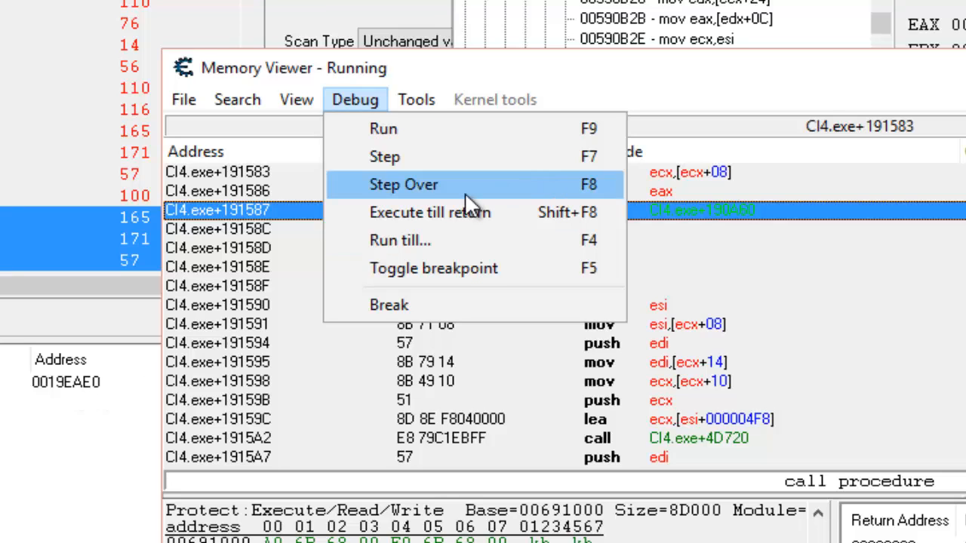
pyautogui.click(408, 268)
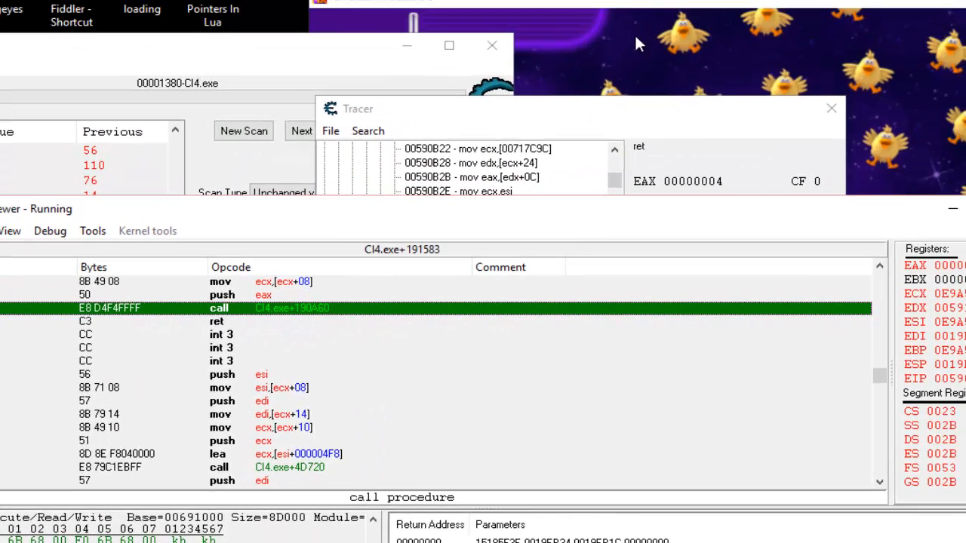
# Step: Play Chicken Invaders to trigger the breakpoint at CI4.exe+191587, then return to Cheat Engine and check the value at 0019EAE0
pyautogui.click(188, 52)
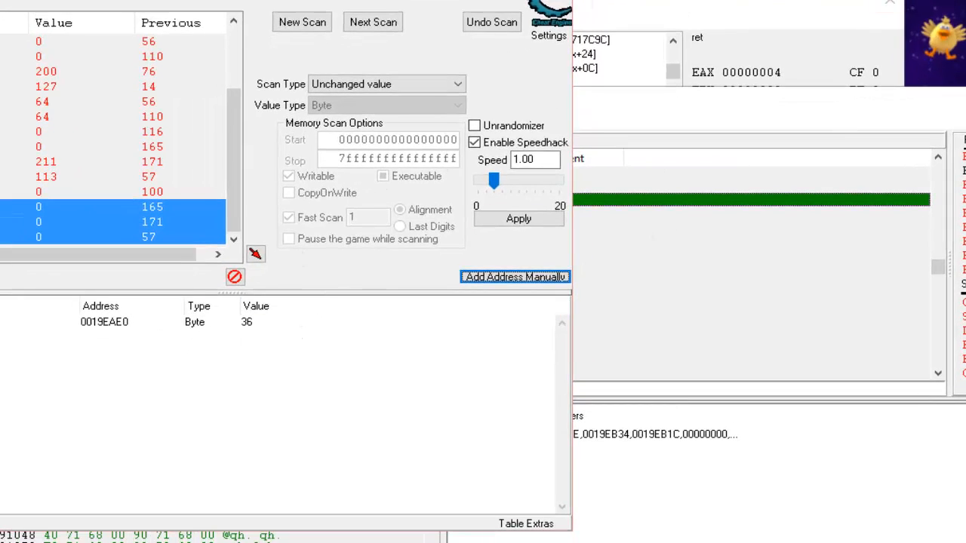
pyautogui.hotkey('alt', 'Tab')
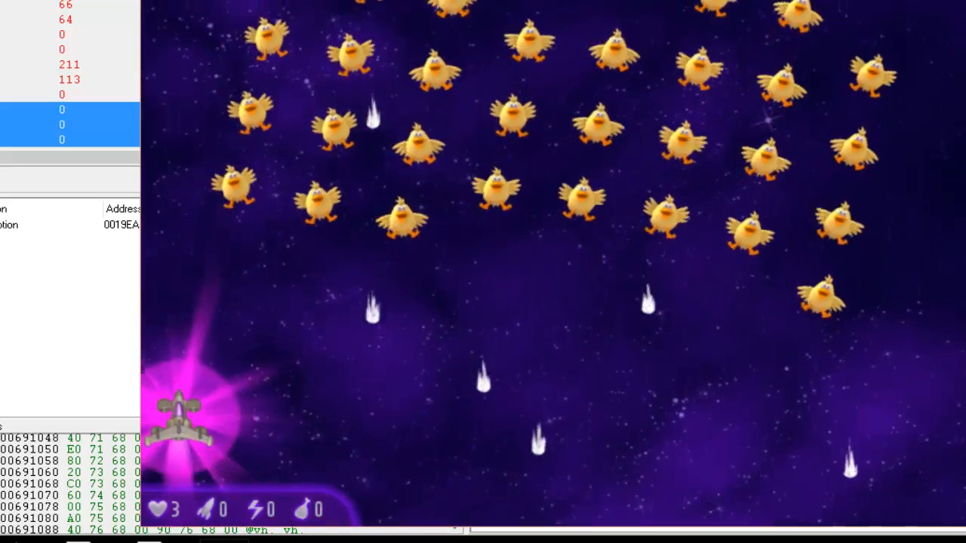
pyautogui.hotkey('alt', 'Tab')
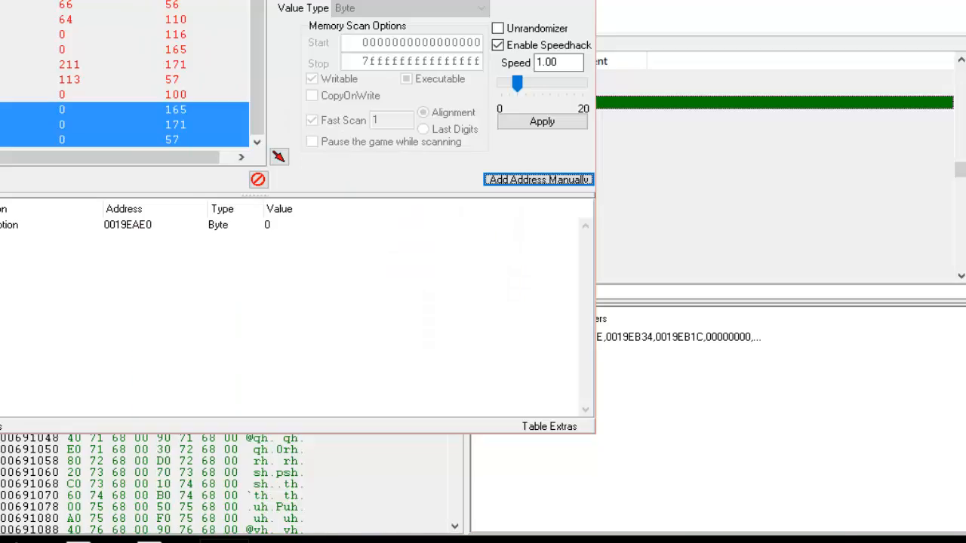
pyautogui.moveTo(302, 0); pyautogui.dragTo(77, 13)
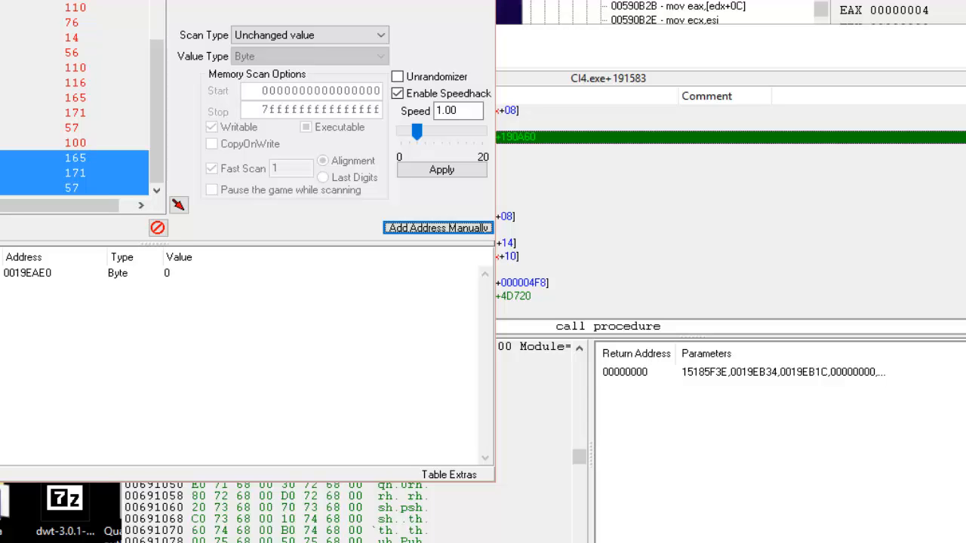
pyautogui.hotkey('alt', 'Tab')
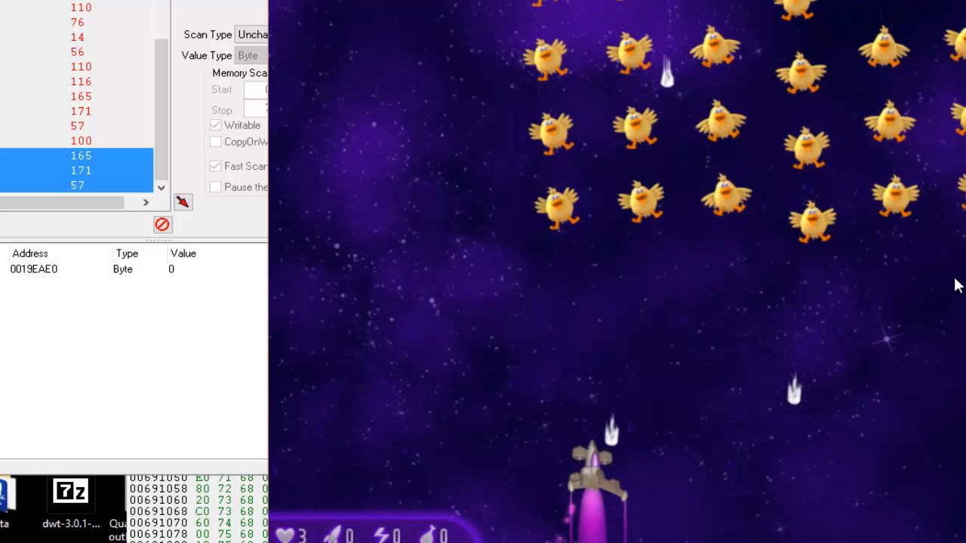
pyautogui.hotkey('alt', 'Tab')
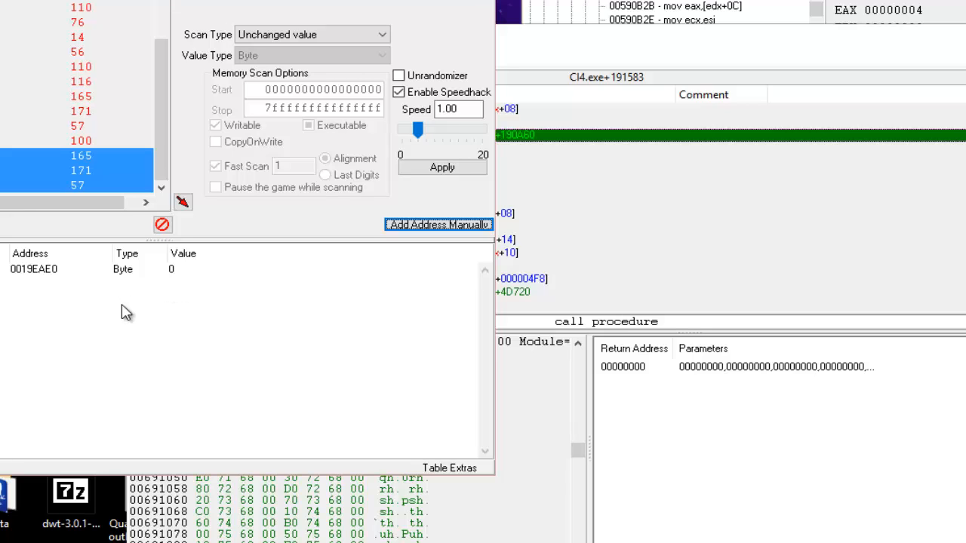
# Step: Place the Memory Viewer beside the address list and step into the call to CI4.exe+190A60 at CI4.exe+191587
pyautogui.click(620, 42)
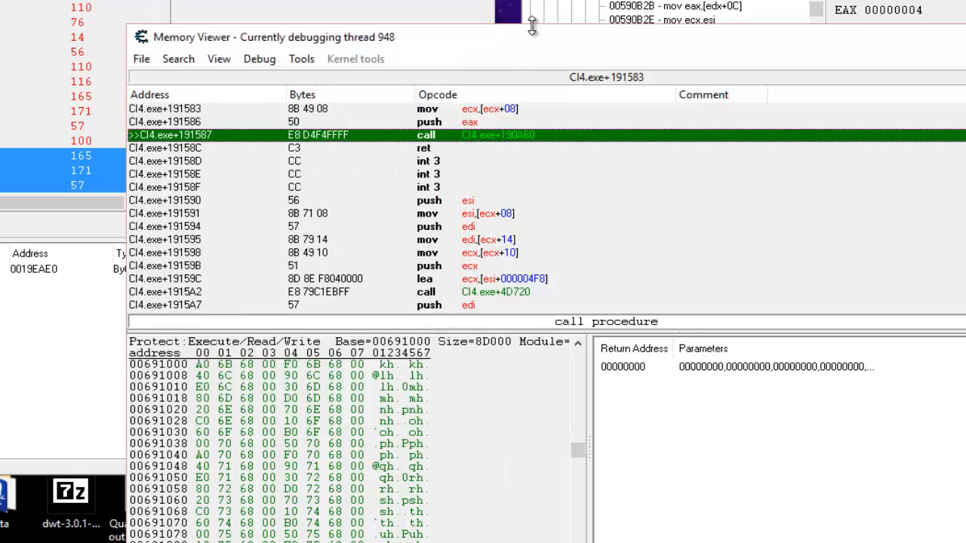
pyautogui.moveTo(578, 38); pyautogui.dragTo(843, 0)
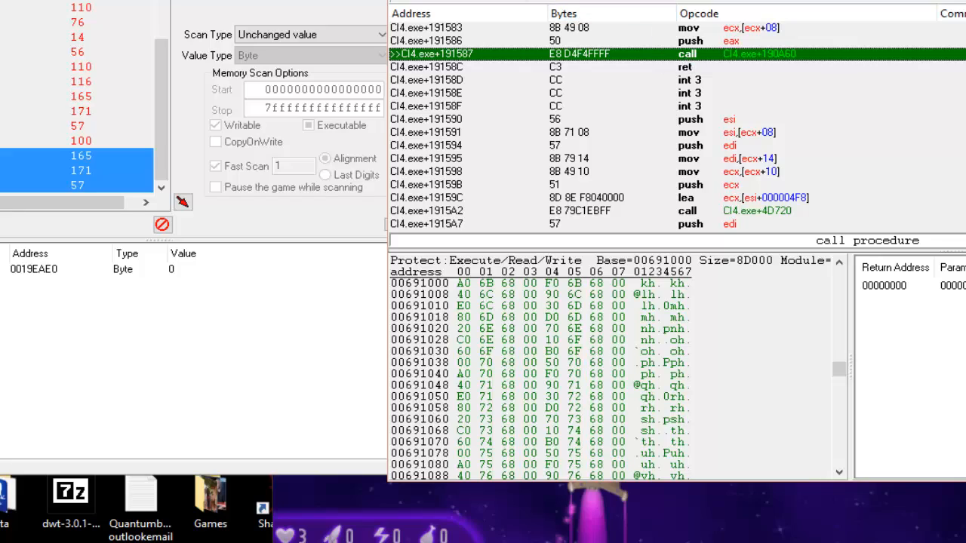
pyautogui.click(309, 24)
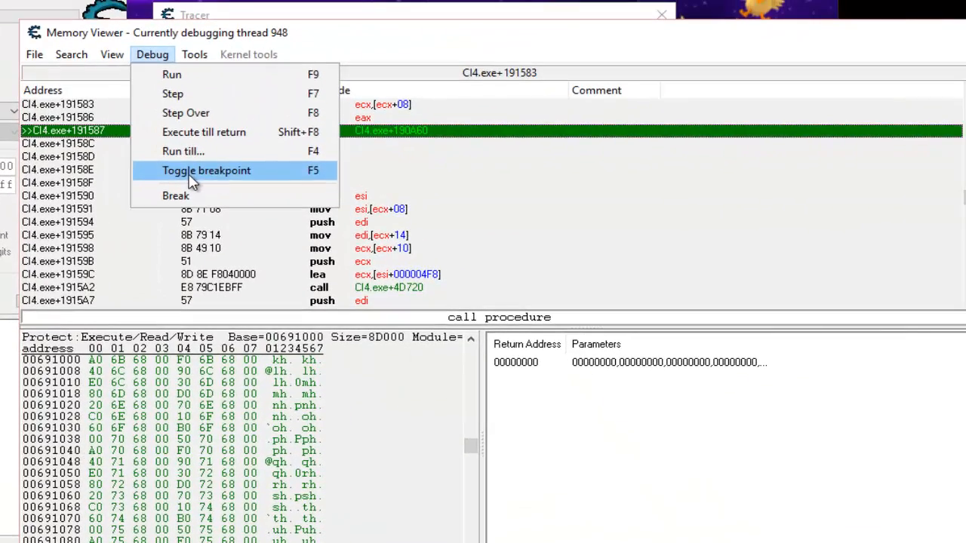
pyautogui.click(557, 99)
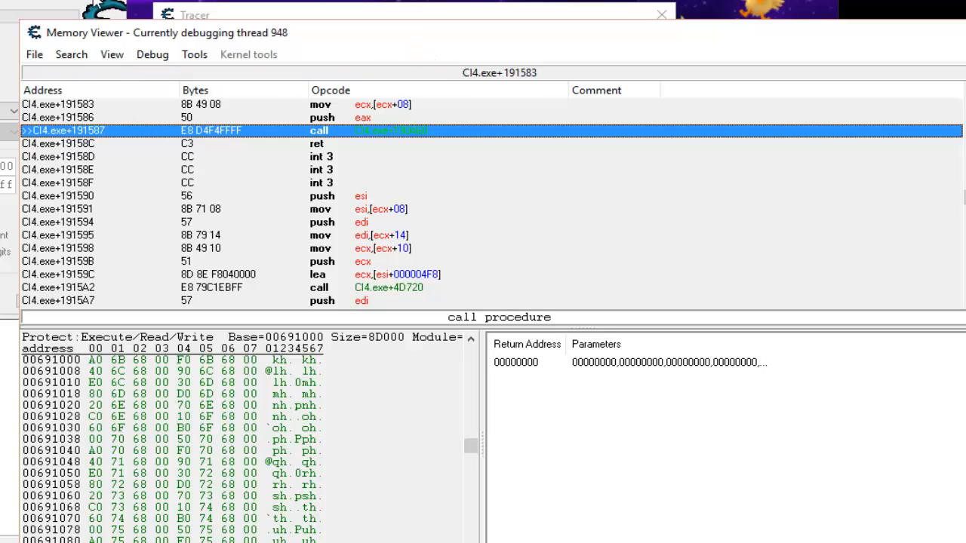
pyautogui.click(148, 59)
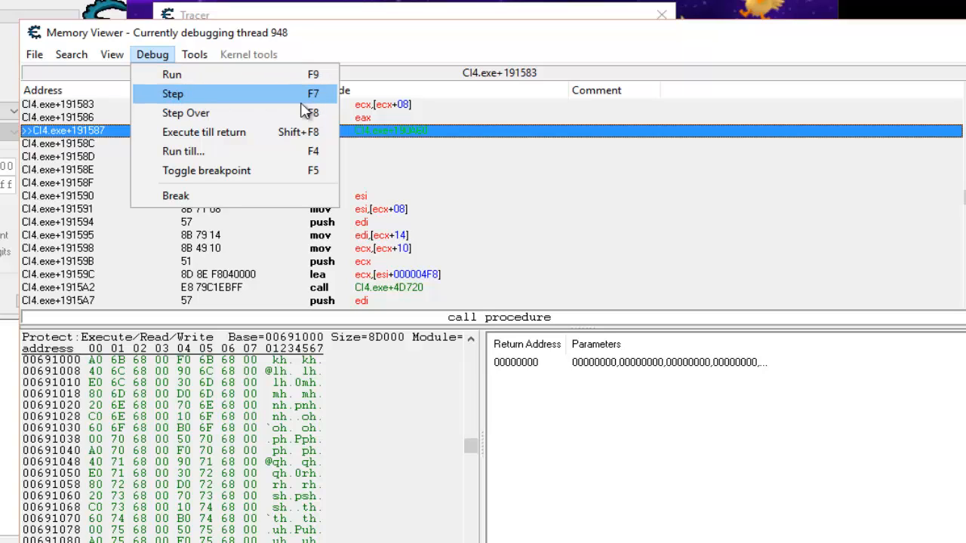
pyautogui.click(612, 30)
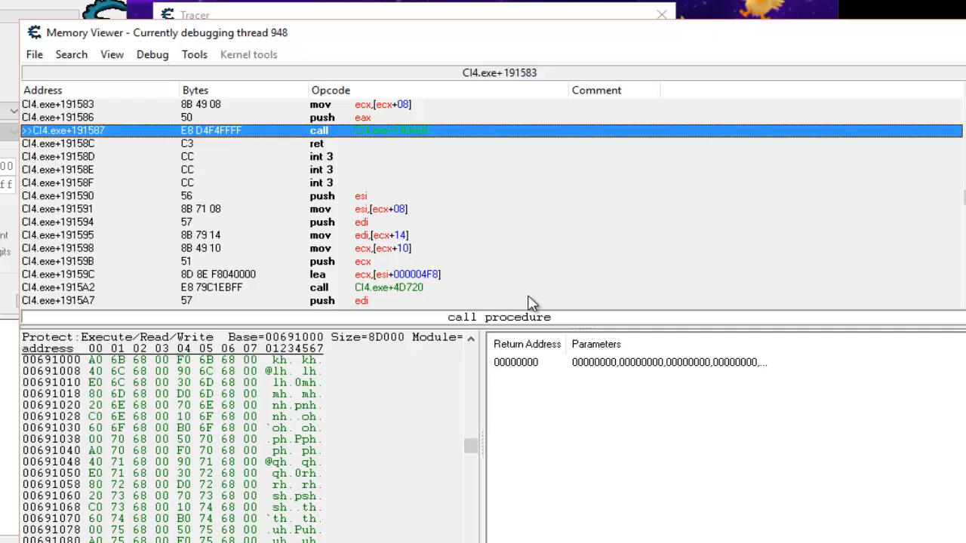
pyautogui.press('space')
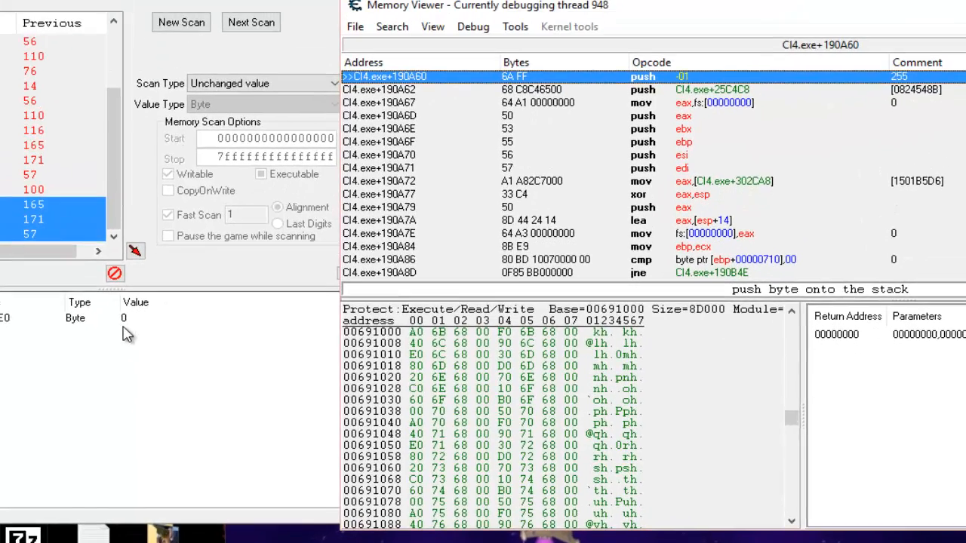
# Step: Single-step through the function from CI4.exe+190A60 to the cmp at CI4.exe+190A86, watching the value at 0019EAE0
pyautogui.press('F7')
pyautogui.press('F7')
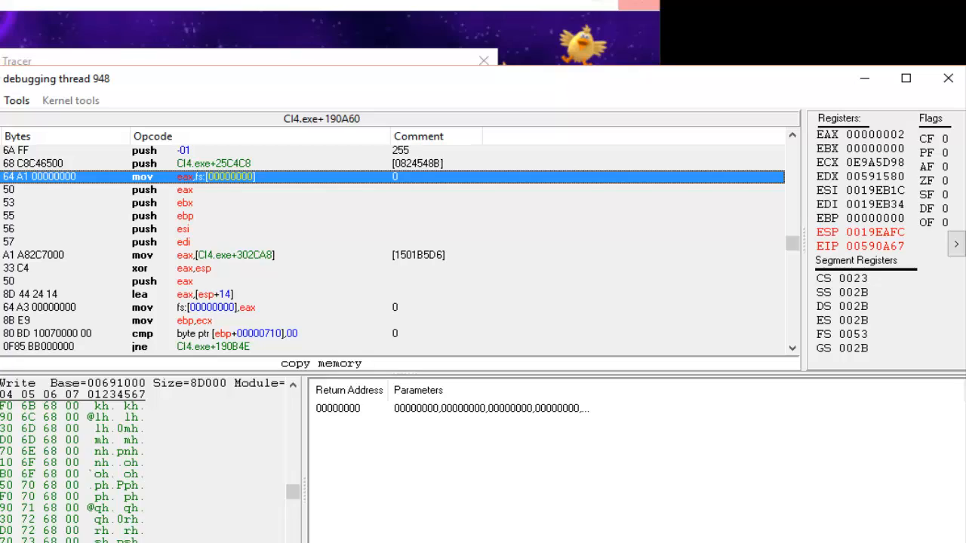
pyautogui.press('F7')
pyautogui.press('F7')
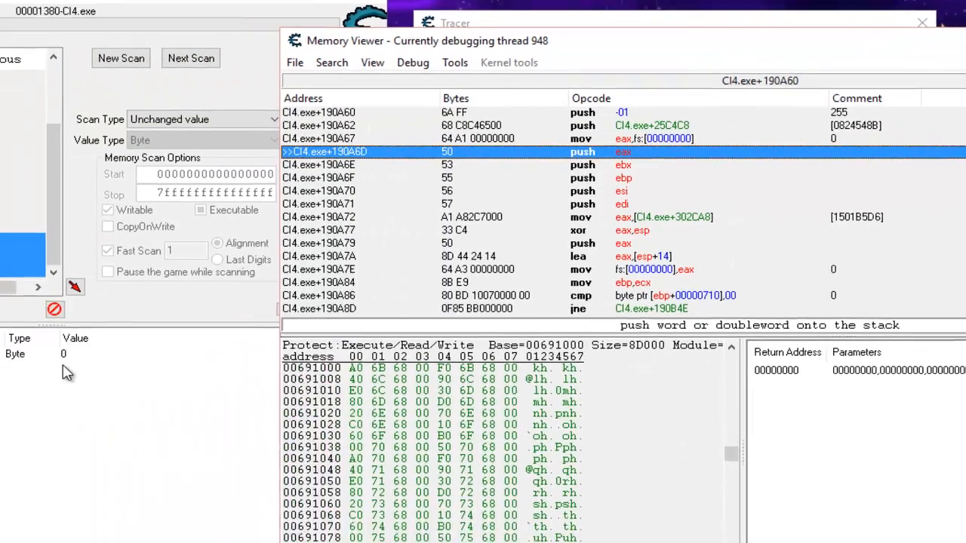
pyautogui.press('F7')
pyautogui.press('F7')
pyautogui.press('F7')
pyautogui.press('F7')
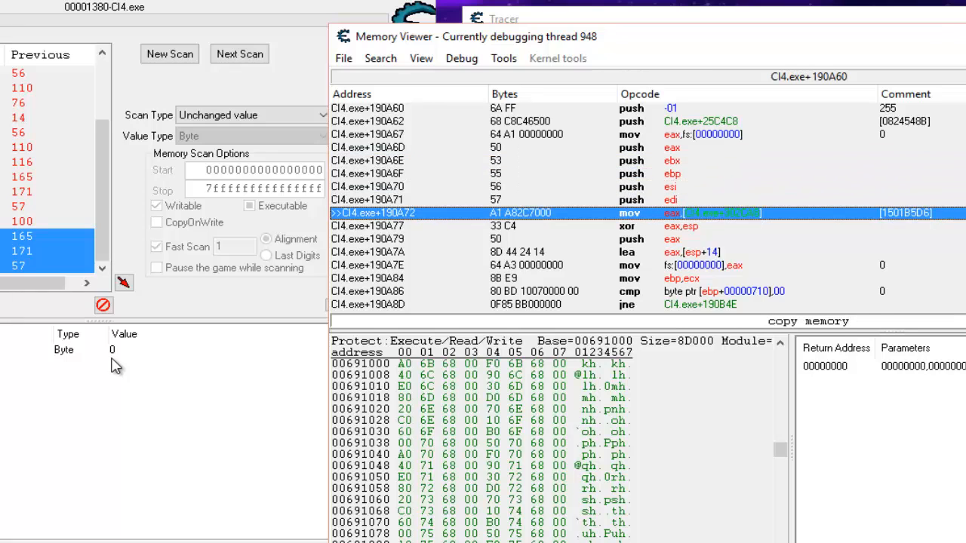
pyautogui.press('F7')
pyautogui.press('F7')
pyautogui.press('F7')
pyautogui.press('F7')
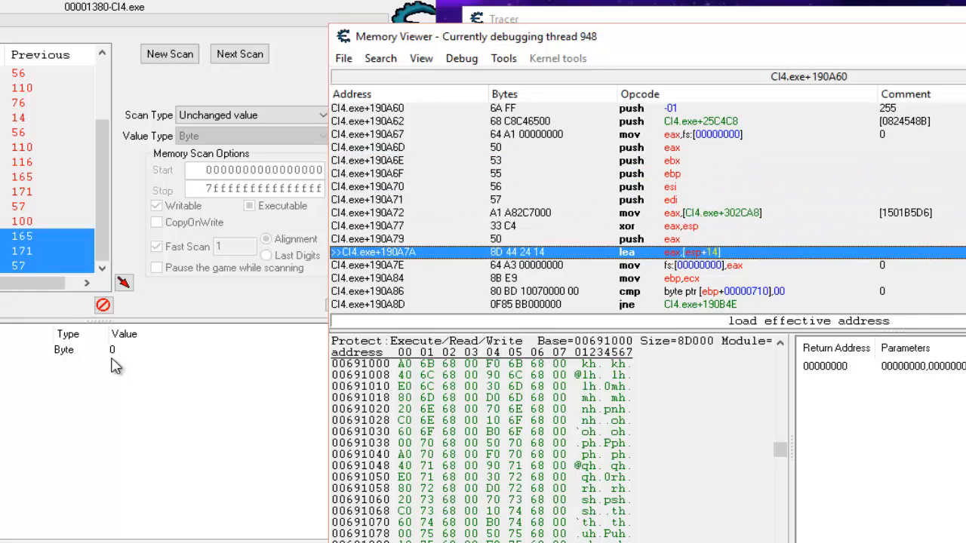
pyautogui.press('F7')
pyautogui.press('F7')
pyautogui.press('F7')
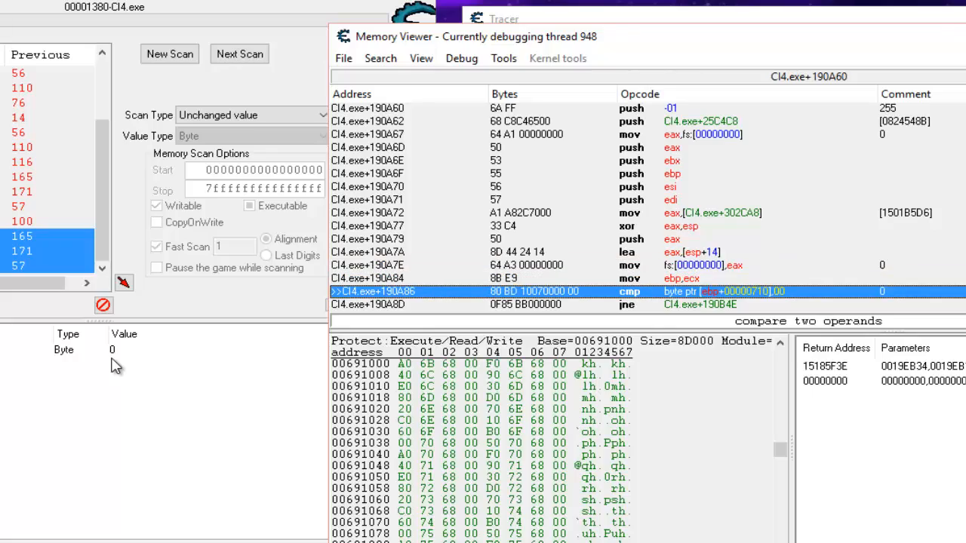
# Step: Continue single-stepping past the jne to the call at CI4.exe+190AA0, watching for the address's value to change
pyautogui.press('F7')
pyautogui.press('F7')
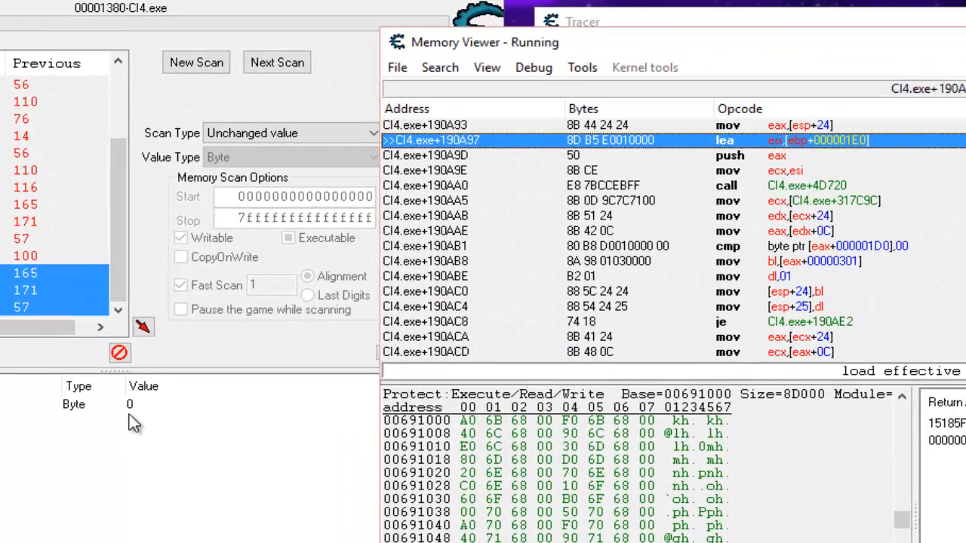
pyautogui.press('F7')
pyautogui.press('F7')
pyautogui.press('F7')
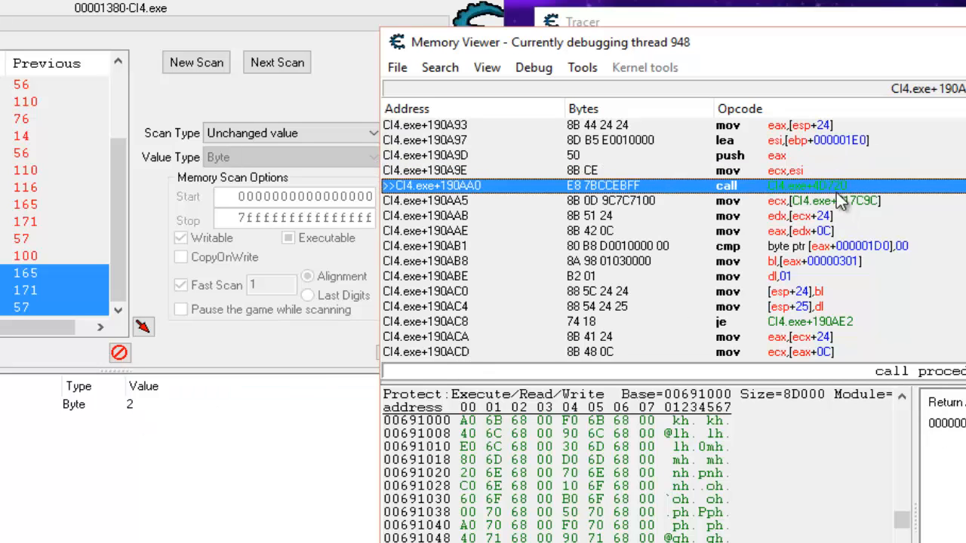
# Step: Examine how mov eax,[esp+24], lea esi,[ebp+000001E0] and push eax prepare the value ahead of the call at CI4.exe+190AA0
pyautogui.click(781, 157)
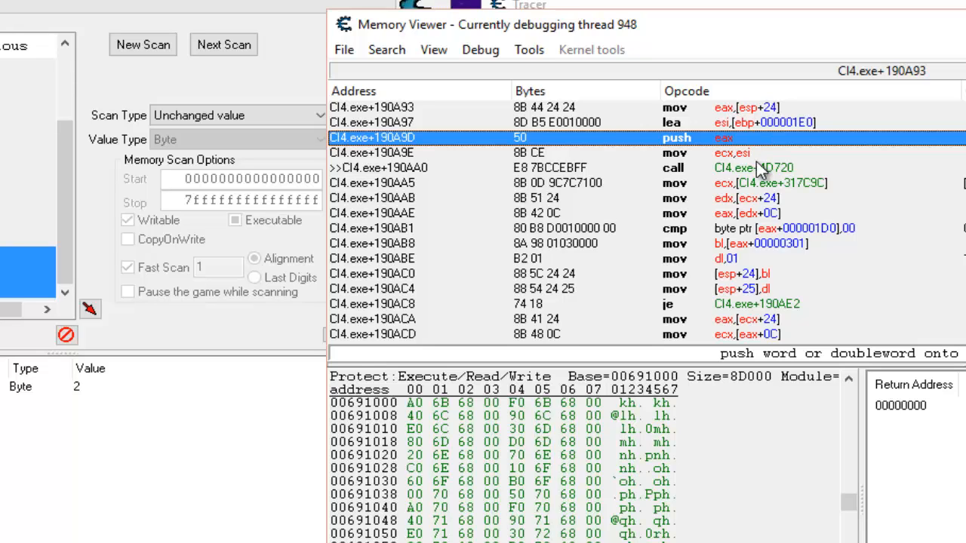
pyautogui.scroll(1, 758, 169)
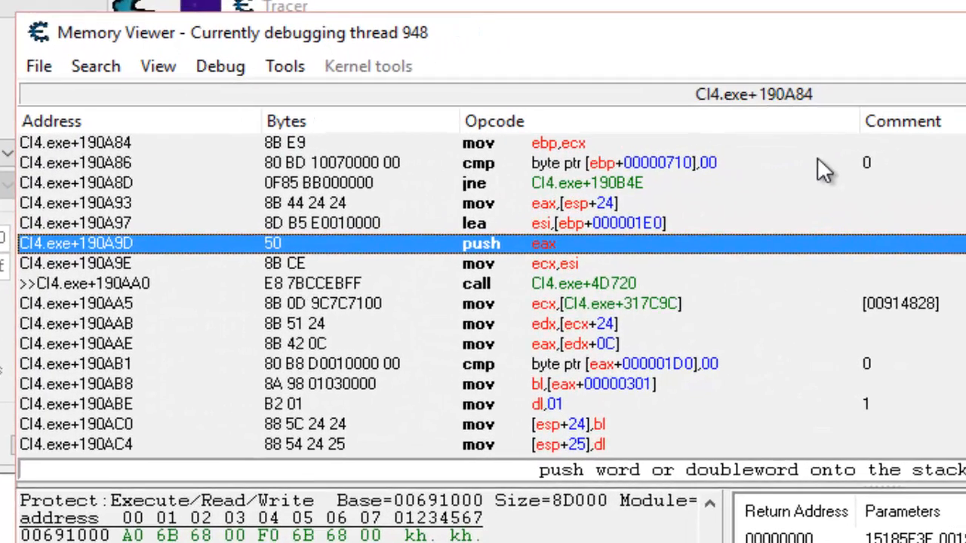
pyautogui.click(573, 224)
pyautogui.click(564, 208)
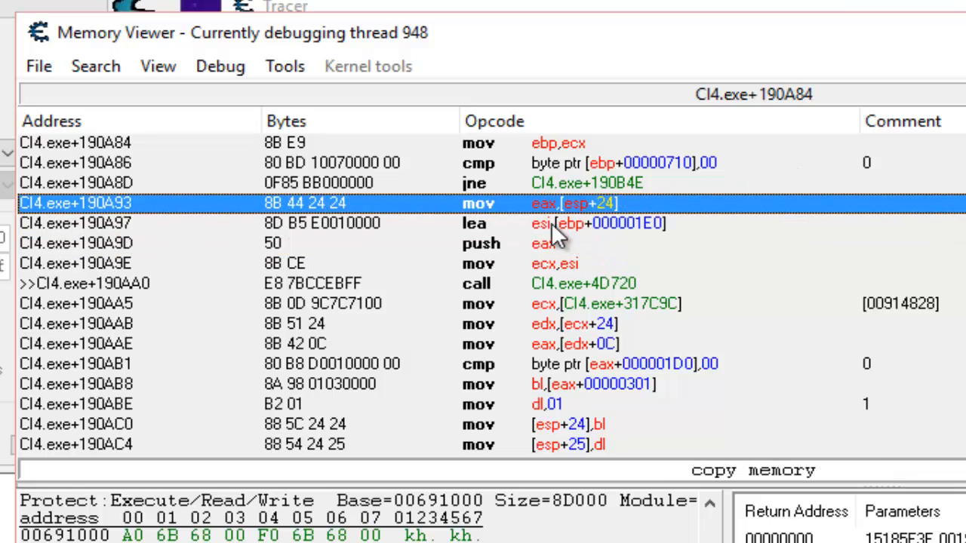
pyautogui.click(565, 220)
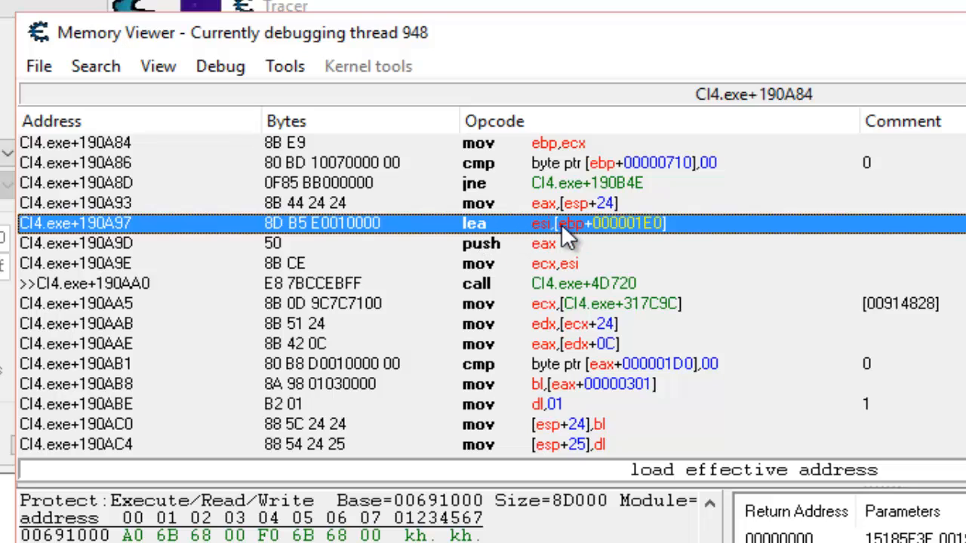
pyautogui.click(528, 245)
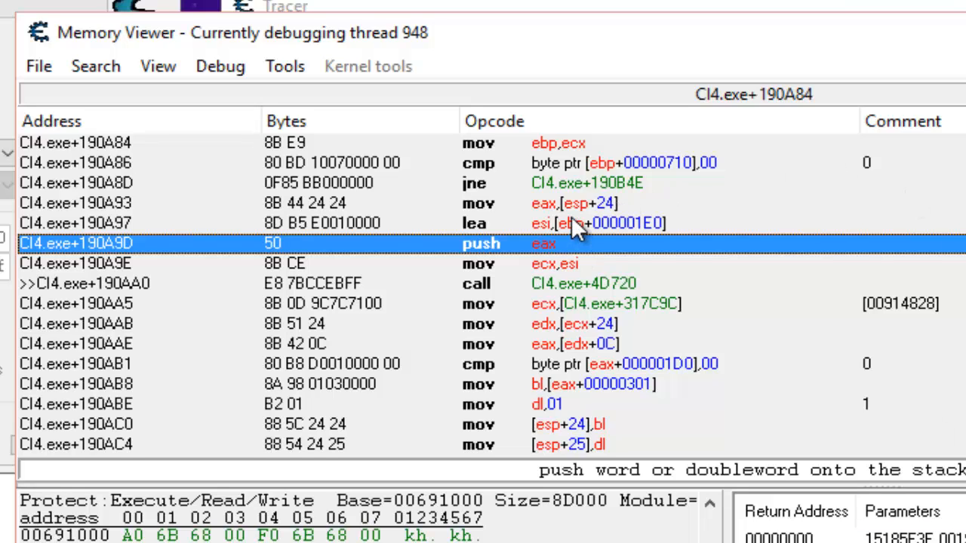
pyautogui.click(593, 205)
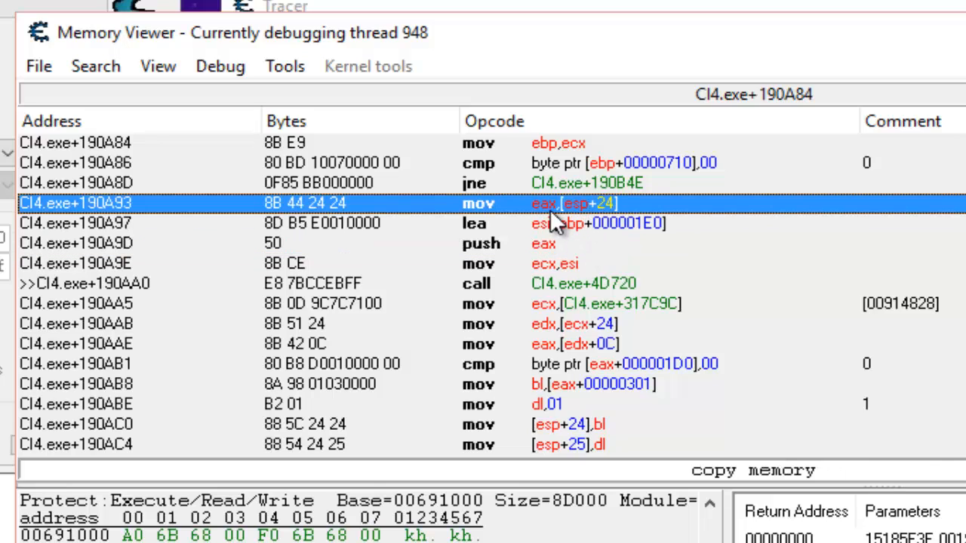
pyautogui.click(570, 216)
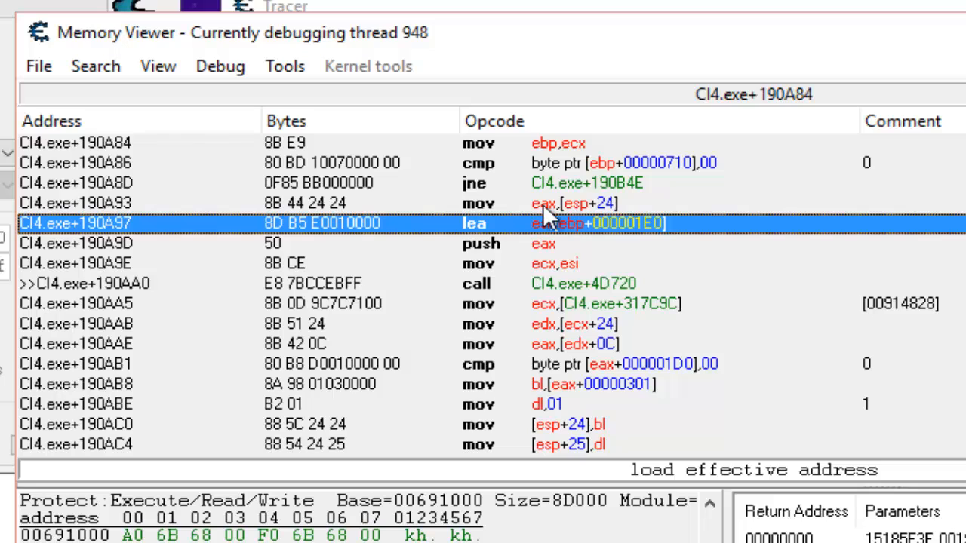
pyautogui.click(547, 211)
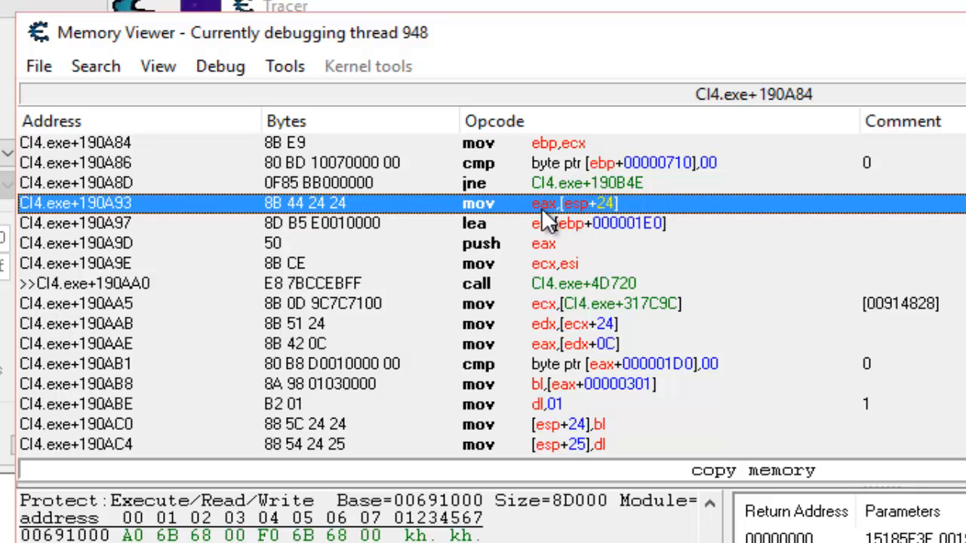
pyautogui.click(539, 219)
pyautogui.click(540, 205)
pyautogui.click(542, 217)
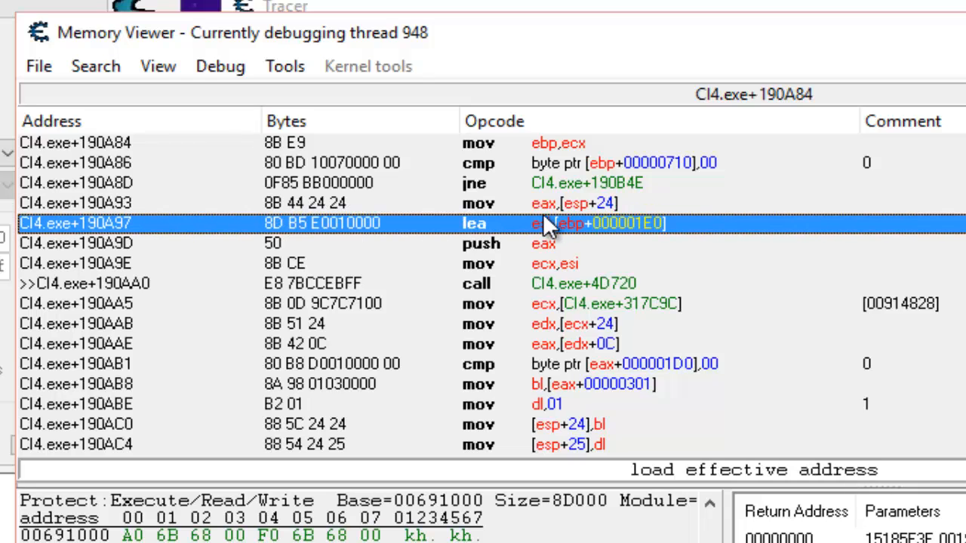
pyautogui.click(542, 205)
pyautogui.click(550, 223)
pyautogui.click(556, 206)
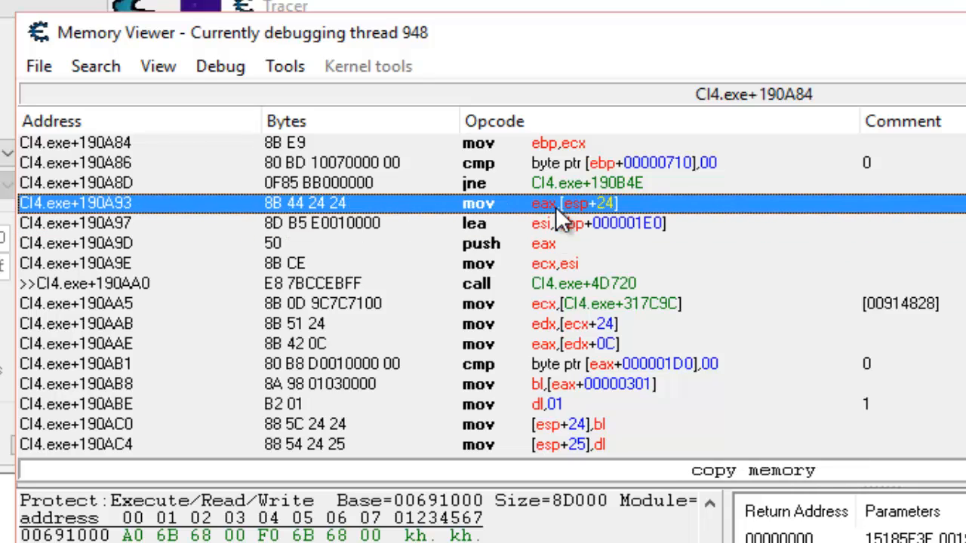
pyautogui.click(528, 244)
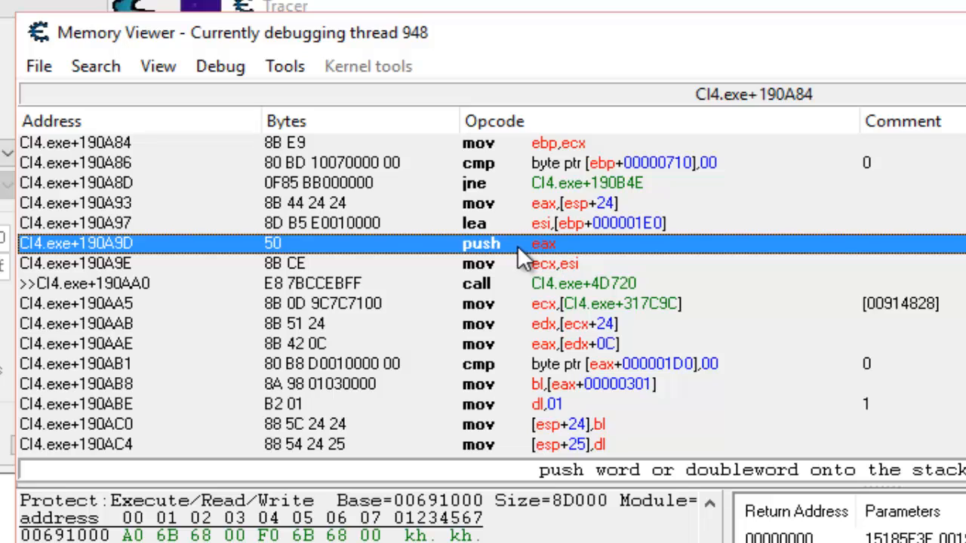
# Step: Start an Auto Assemble script from the mov eax,[esp+24] instruction at CI4.exe+190A93 and insert the Cheat Table framework code
pyautogui.click(571, 202)
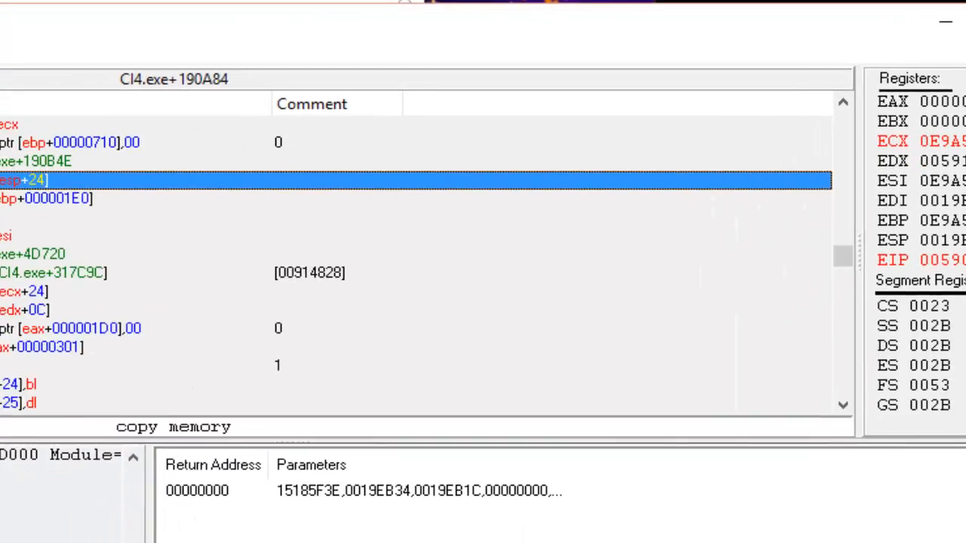
pyautogui.click(129, 34)
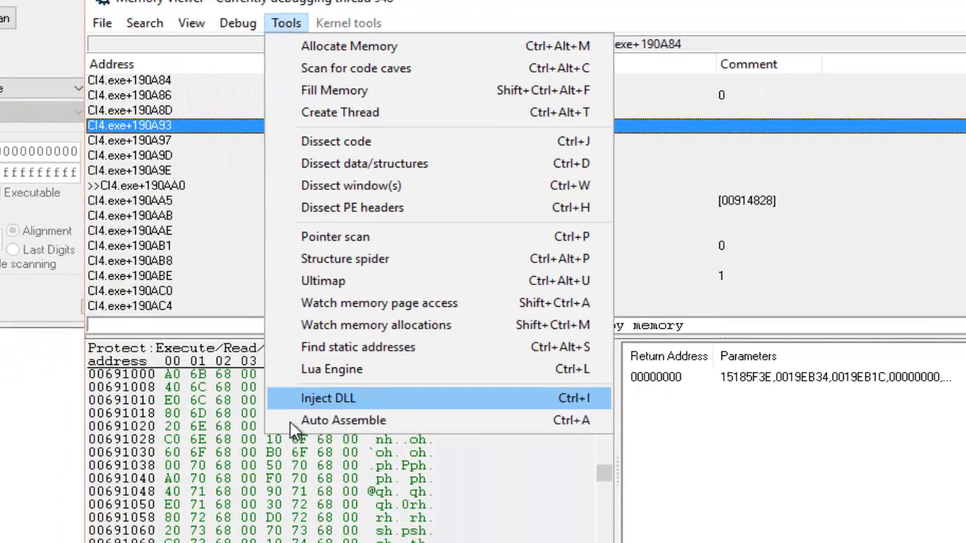
pyautogui.click(340, 420)
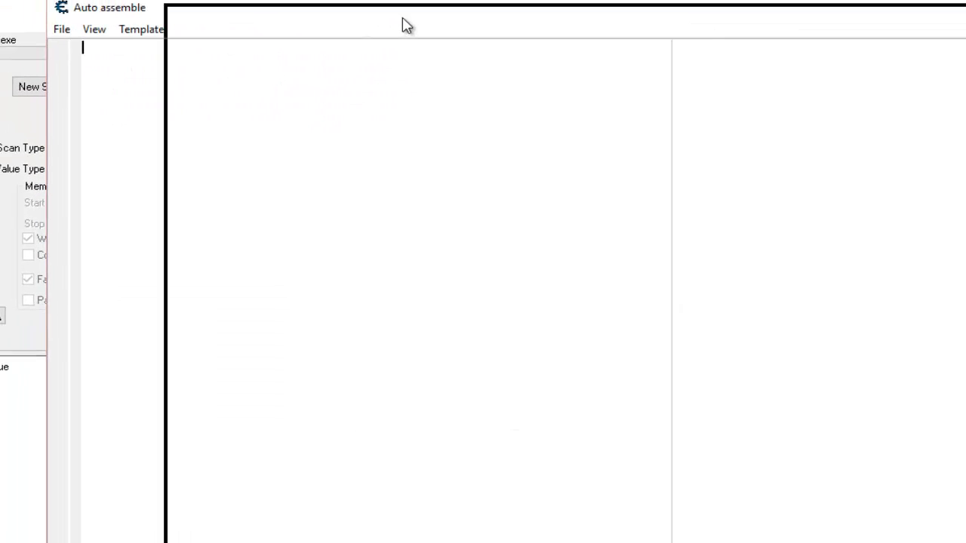
pyautogui.click(142, 28)
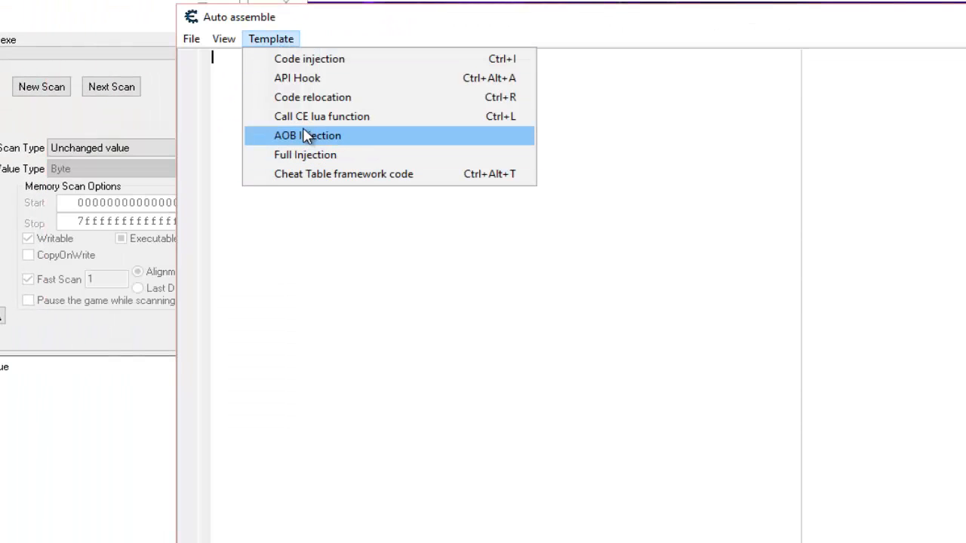
pyautogui.click(298, 175)
# Step: Insert an AOB Injection template at "CI4.exe"+190A93 with the symbol named lives1, and delete the script's header comment block
pyautogui.click(257, 44)
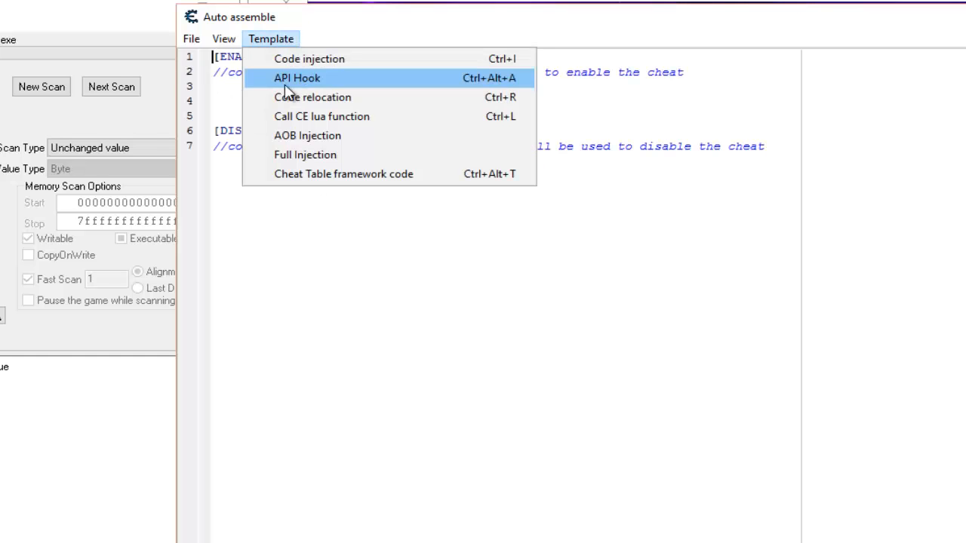
pyautogui.click(326, 138)
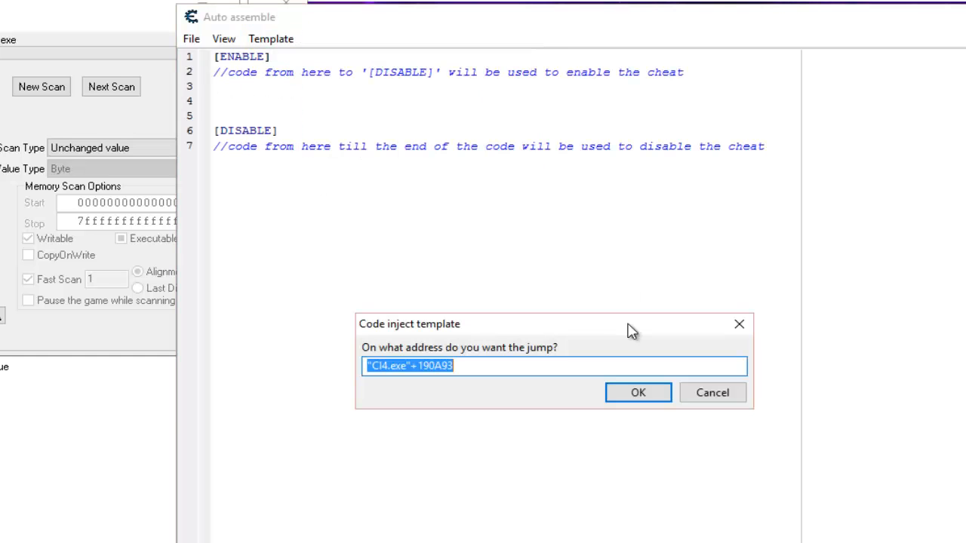
pyautogui.click(634, 398)
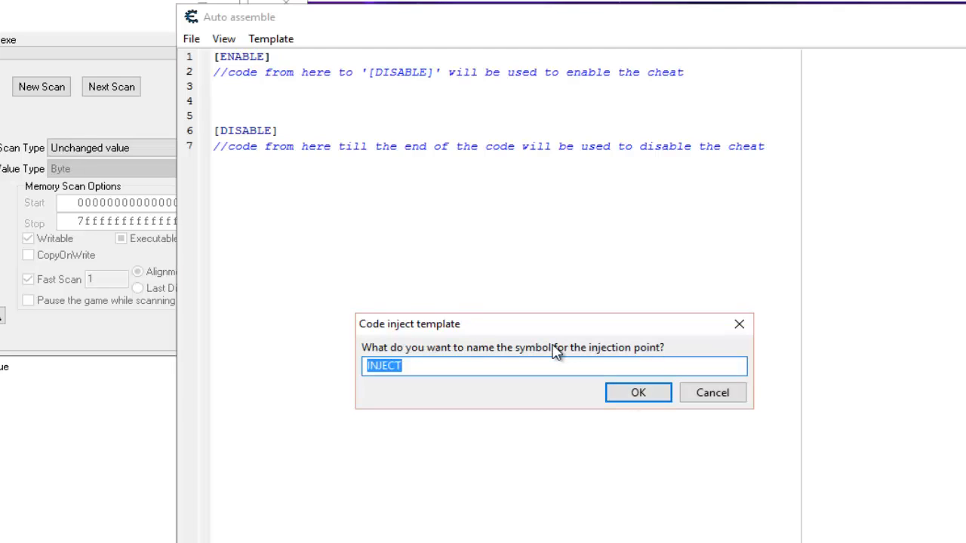
pyautogui.write('live1')
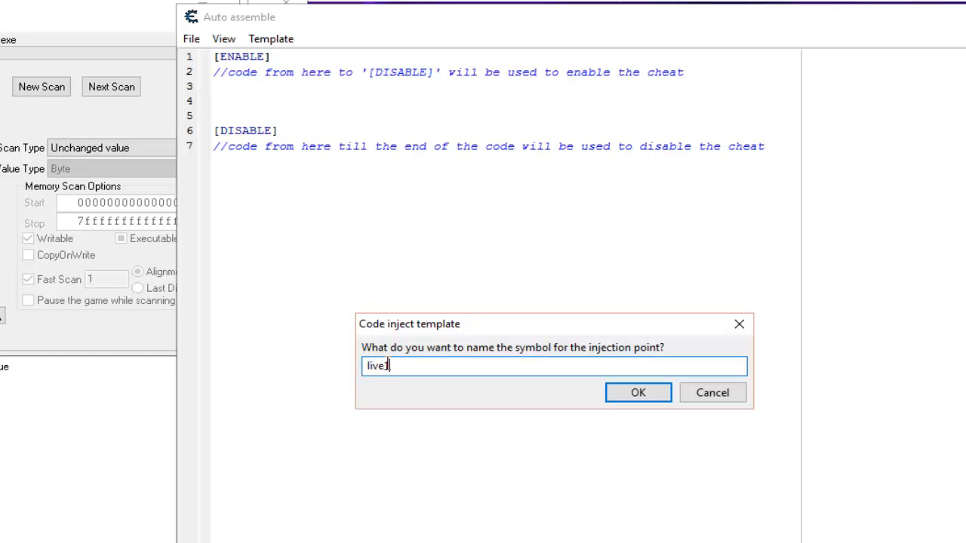
pyautogui.click(384, 366)
pyautogui.write('s1')
pyautogui.click(636, 393)
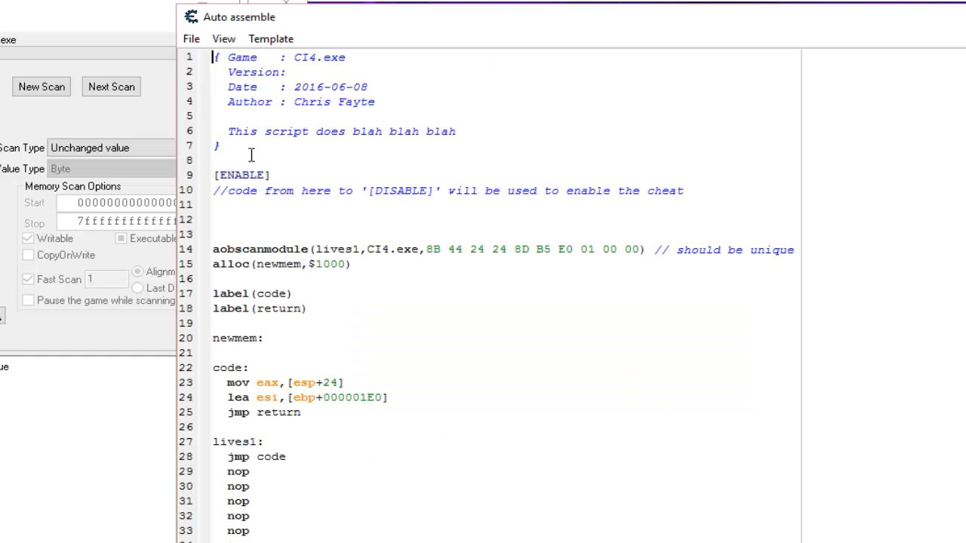
pyautogui.moveTo(252, 155); pyautogui.dragTo(168, 3)
pyautogui.press('Delete')
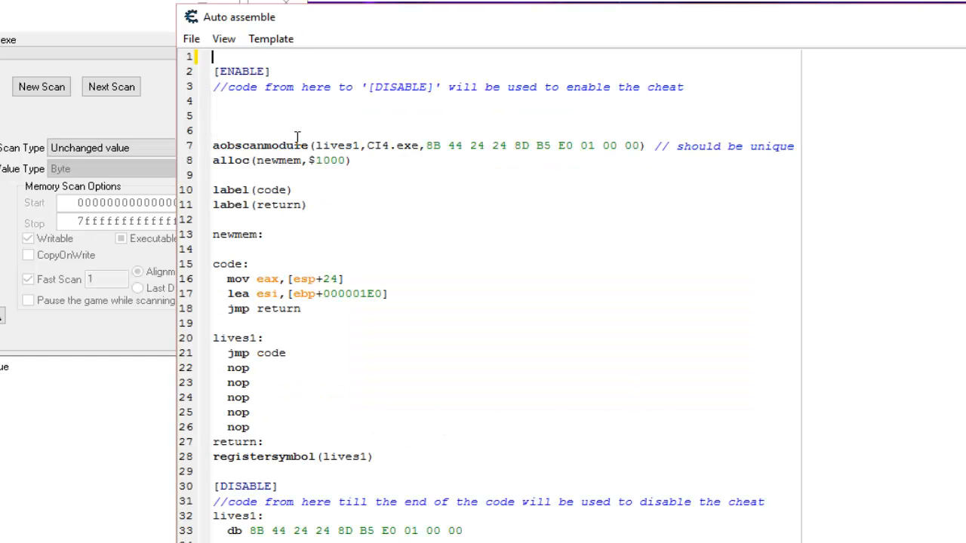
# Step: Reduce the newmem allocation to $100 and examine how mov eax,[esp+24] loads the value
pyautogui.press('BackSpace')
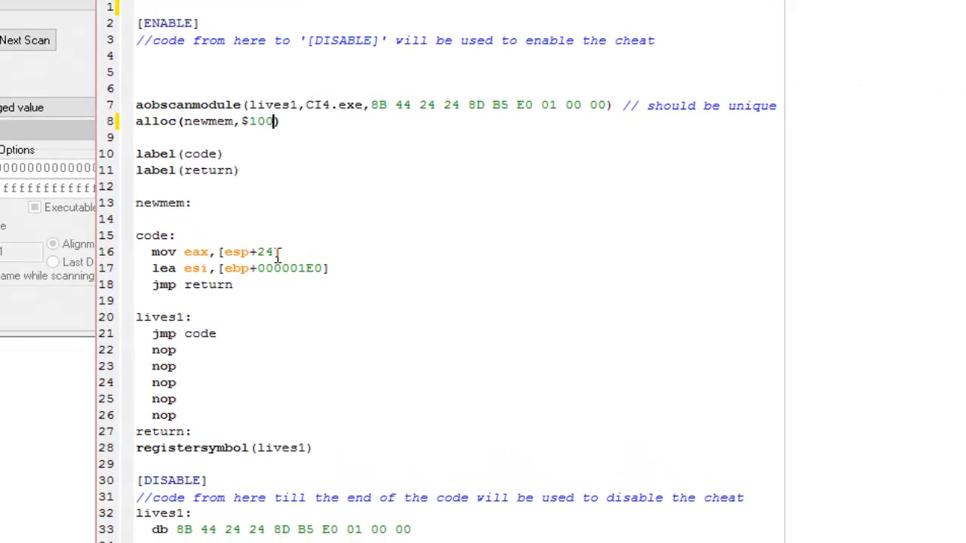
pyautogui.moveTo(279, 252); pyautogui.dragTo(201, 260)
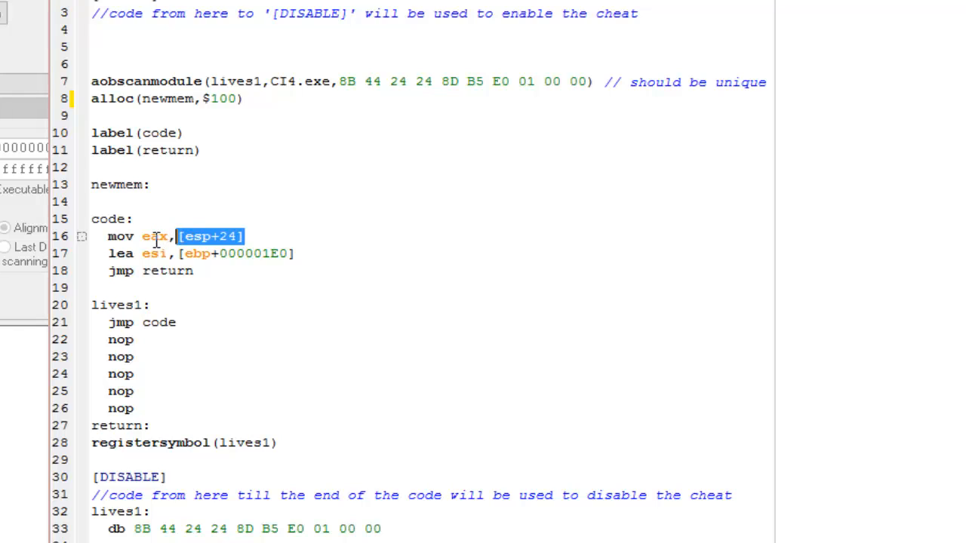
pyautogui.click(152, 236)
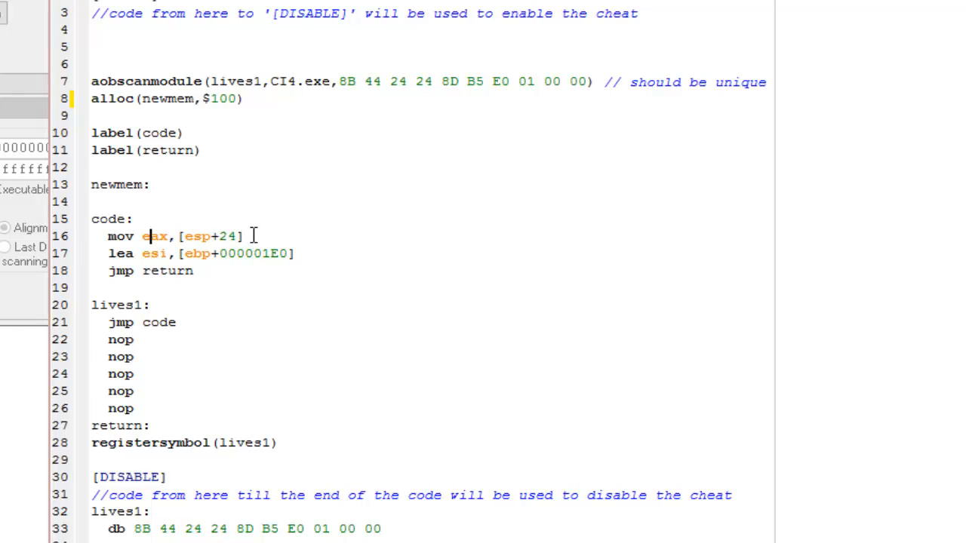
pyautogui.moveTo(252, 236); pyautogui.dragTo(180, 235)
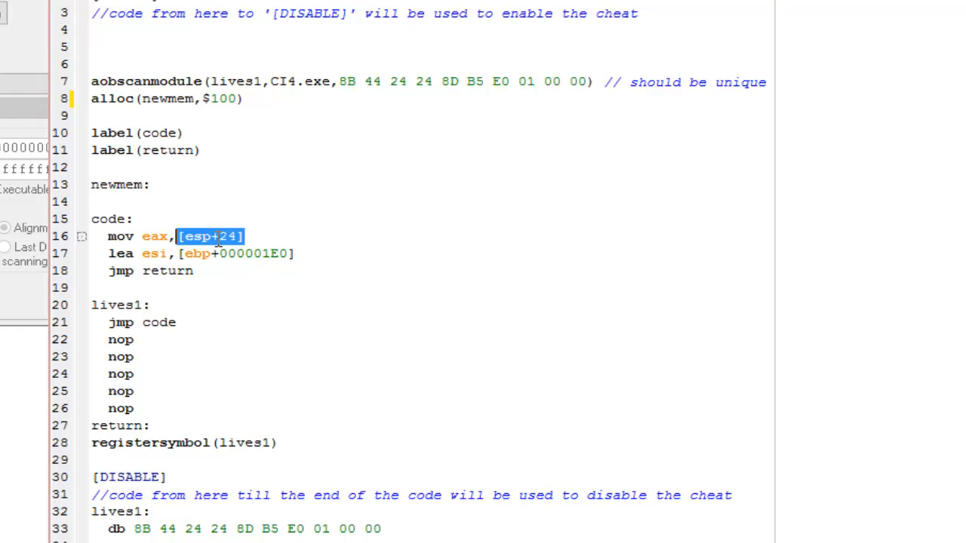
# Step: Insert the line mov [esp+24],(int)99 under the code label, above the original mov eax,[esp+24]
pyautogui.click(144, 220)
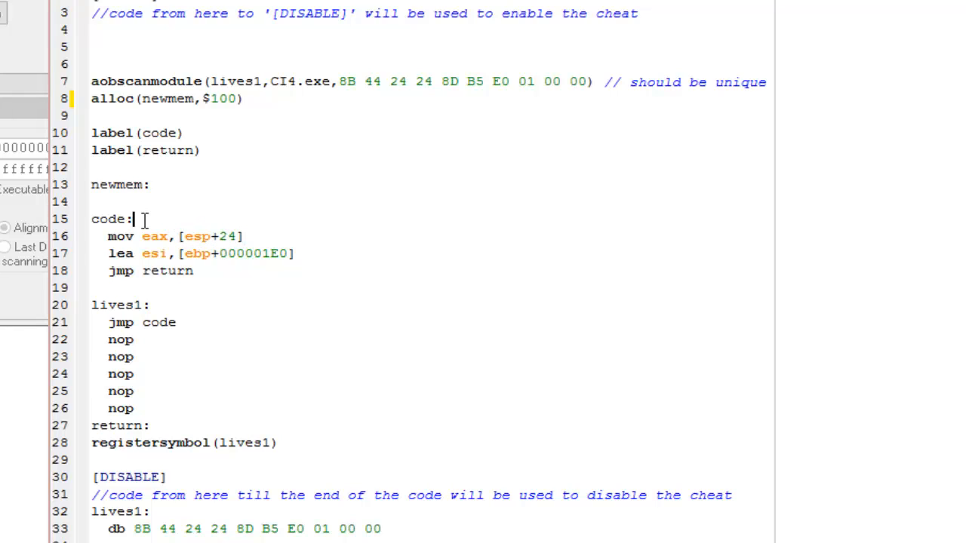
pyautogui.press('Return')
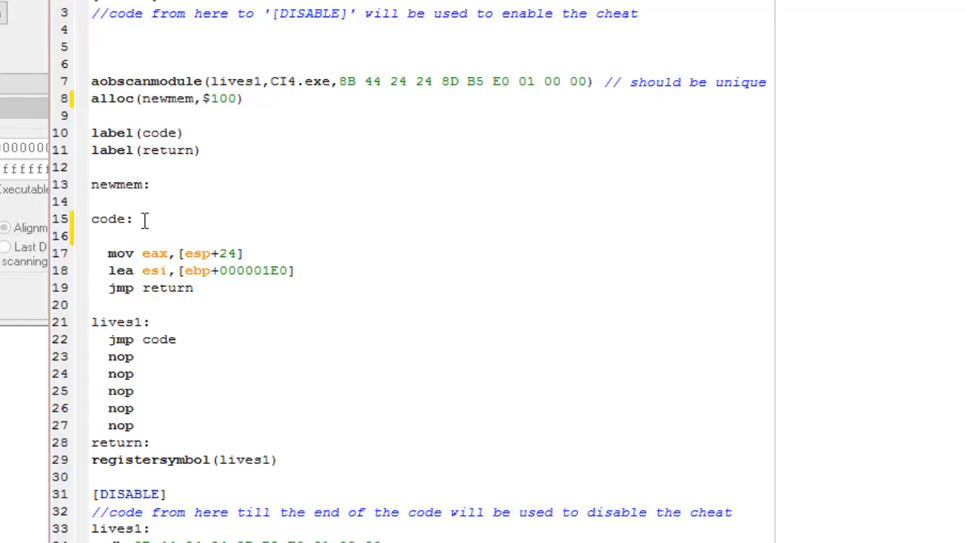
pyautogui.write('mov')
pyautogui.moveTo(245, 254); pyautogui.dragTo(178, 254)
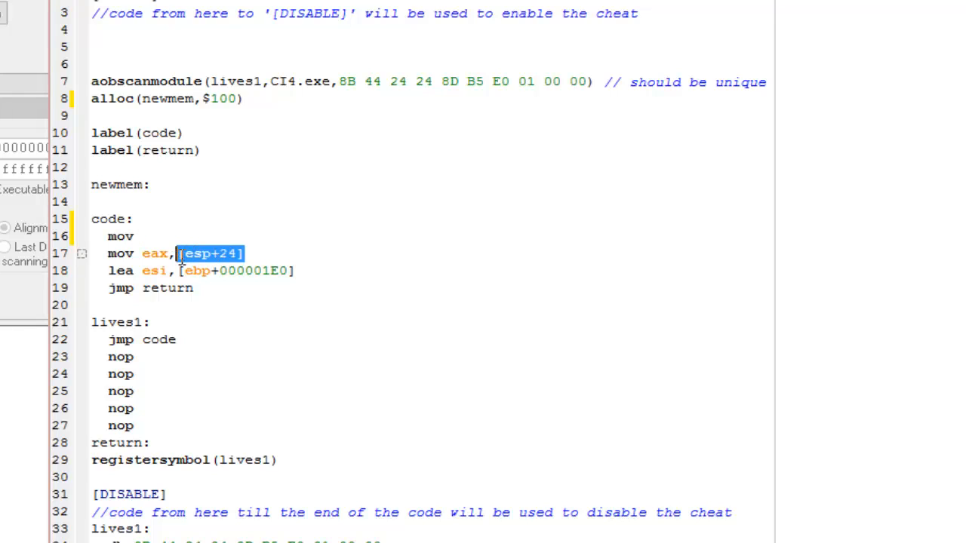
pyautogui.rightClick(180, 253)
pyautogui.click(231, 287)
pyautogui.click(150, 236)
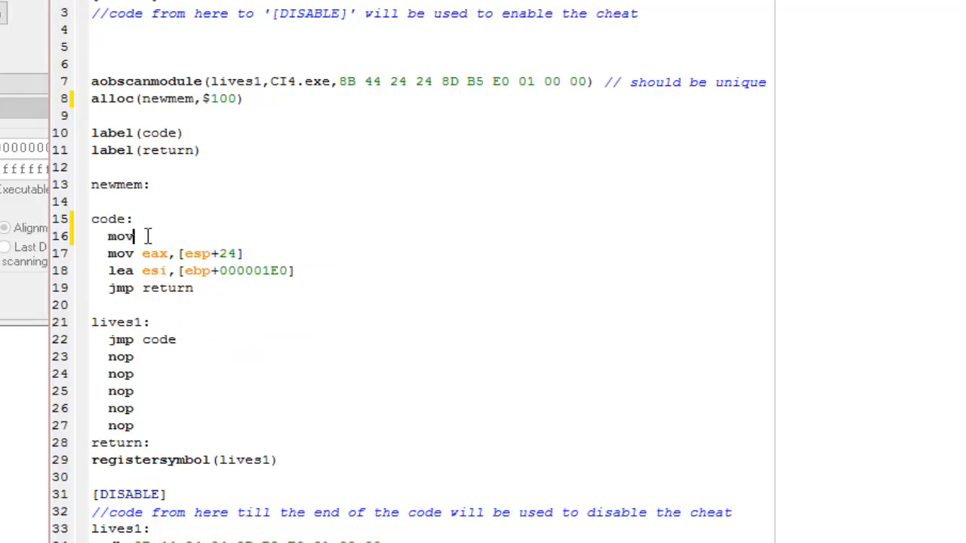
pyautogui.hotkey('ctrl', 'v')
pyautogui.write(',(int)99')
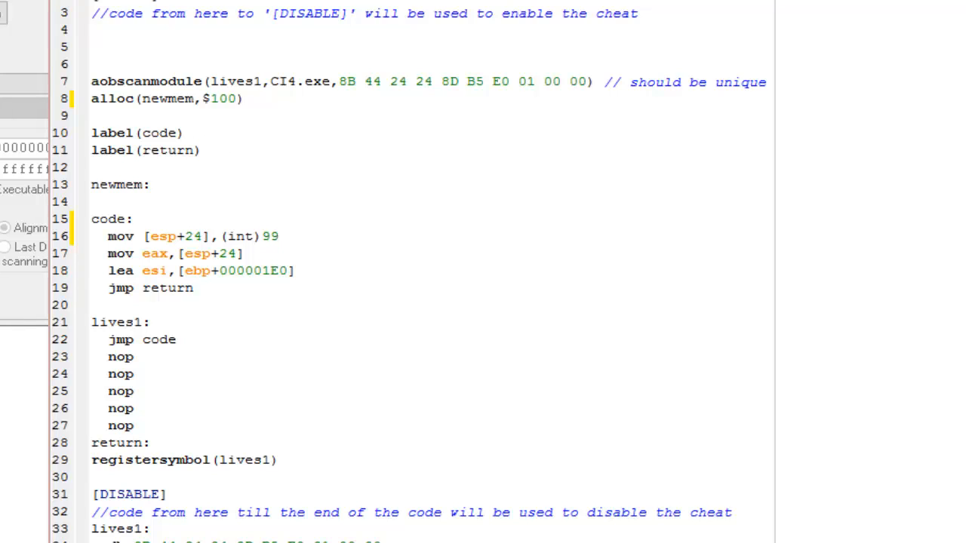
# Step: Replace (int)99 with 63 in the inserted mov line, assign the script to the current cheat table, and close the script editor
pyautogui.moveTo(301, 237); pyautogui.dragTo(222, 239)
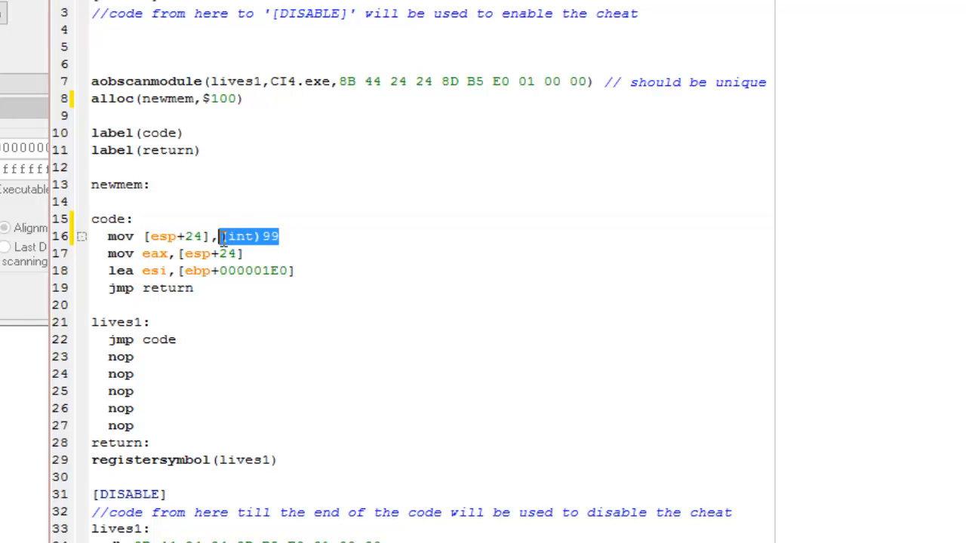
pyautogui.write('63')
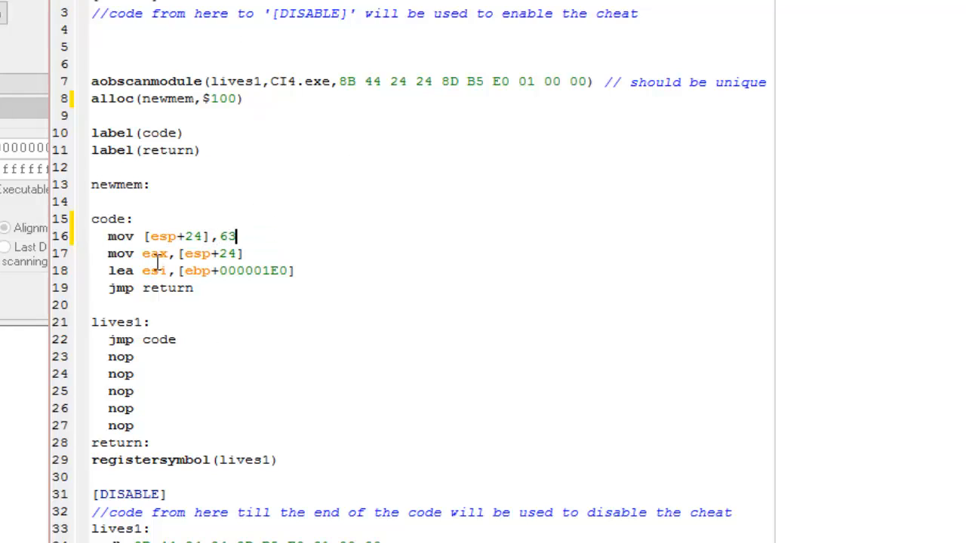
pyautogui.click(182, 33)
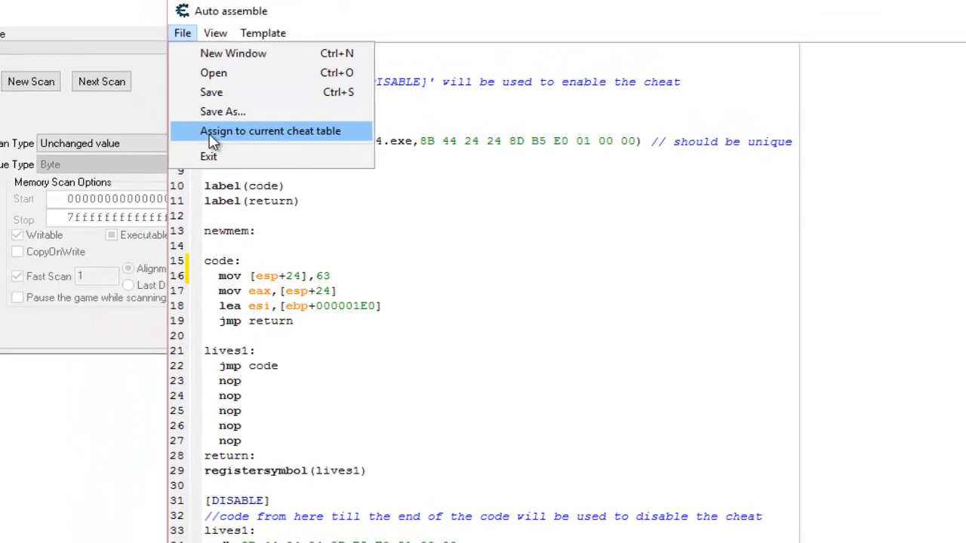
pyautogui.click(213, 133)
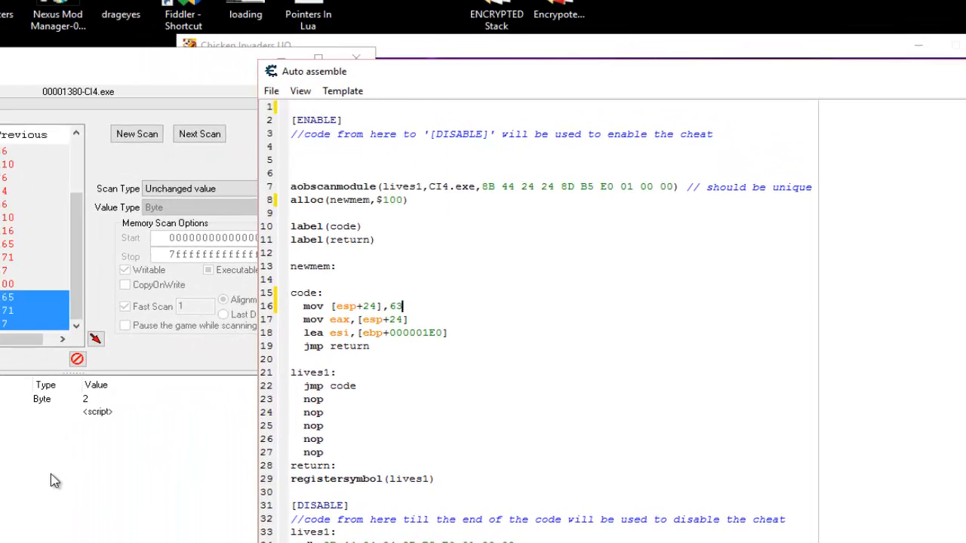
pyautogui.hotkey('alt', 'F4')
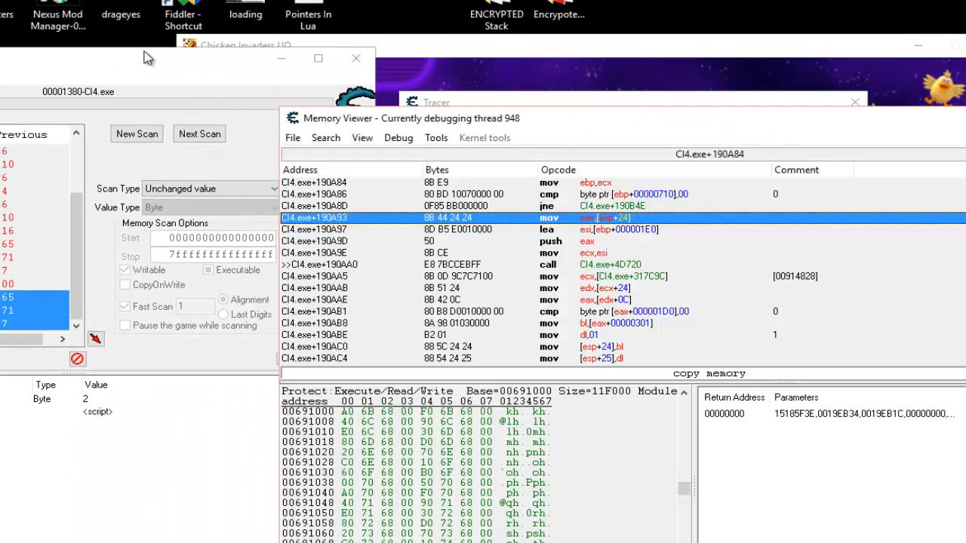
# Step: Rename the Auto Assemble script entry in the cheat table to Inf Lives
pyautogui.moveTo(106, 61); pyautogui.dragTo(301, 27)
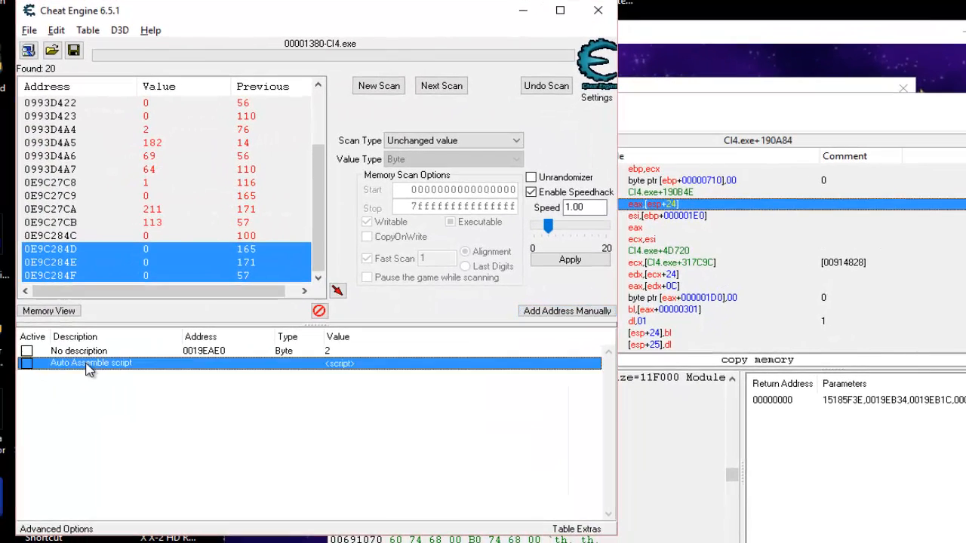
pyautogui.doubleClick(50, 373)
pyautogui.write('In')
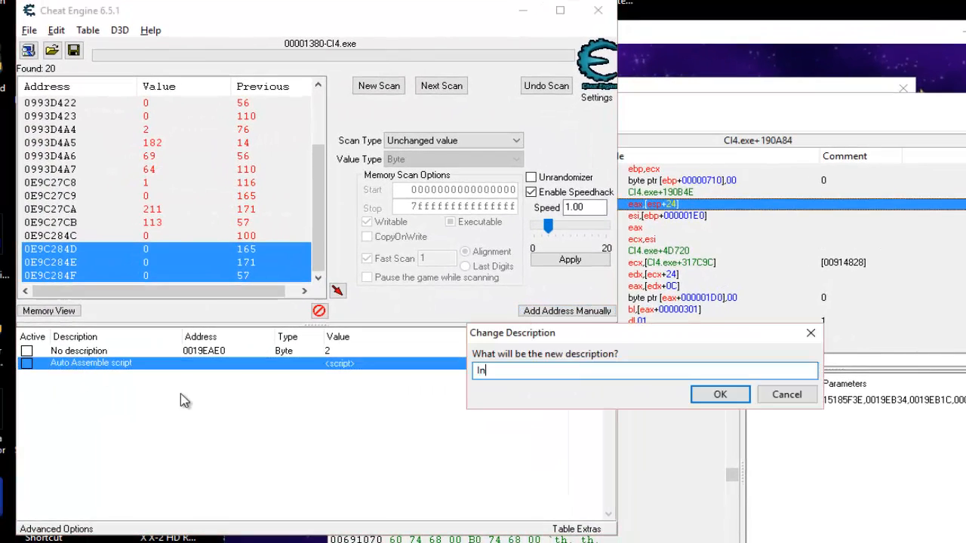
pyautogui.write('f Lives')
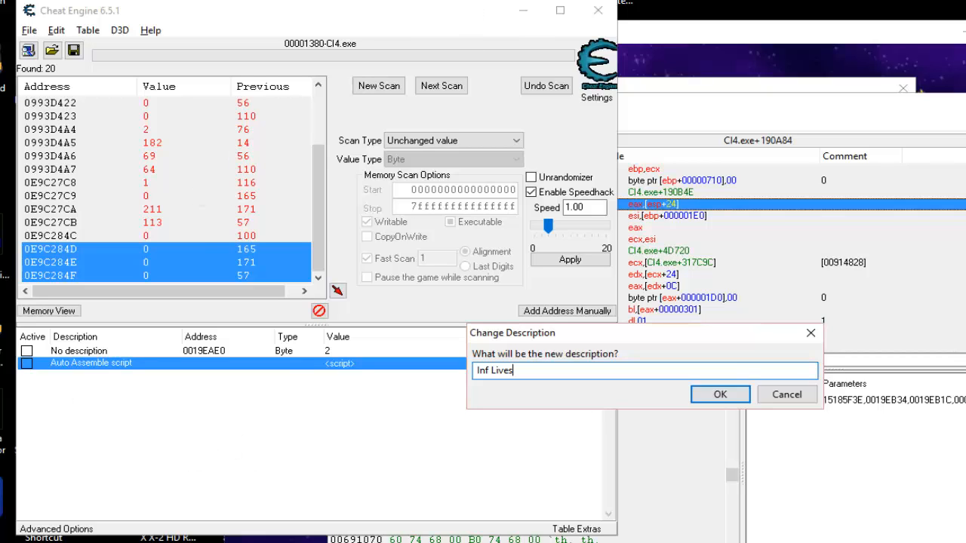
pyautogui.click(720, 394)
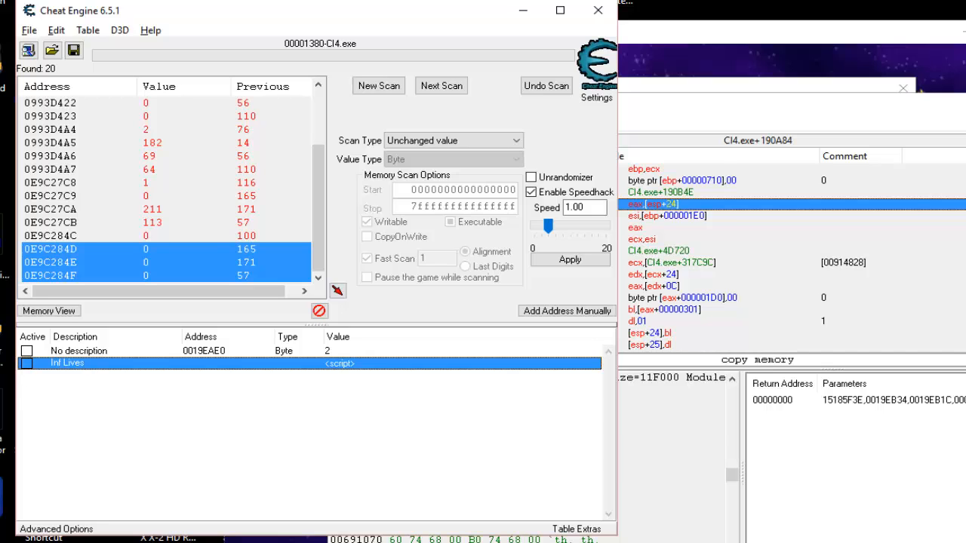
# Step: Close the Tracer window and check the Memory Viewer's breakpoint list for remaining breakpoints
pyautogui.click(757, 97)
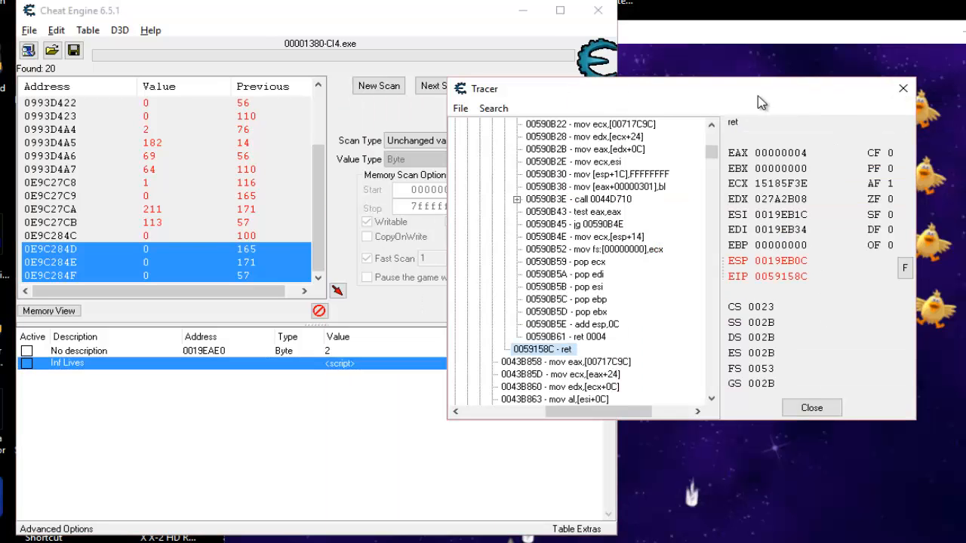
pyautogui.click(810, 406)
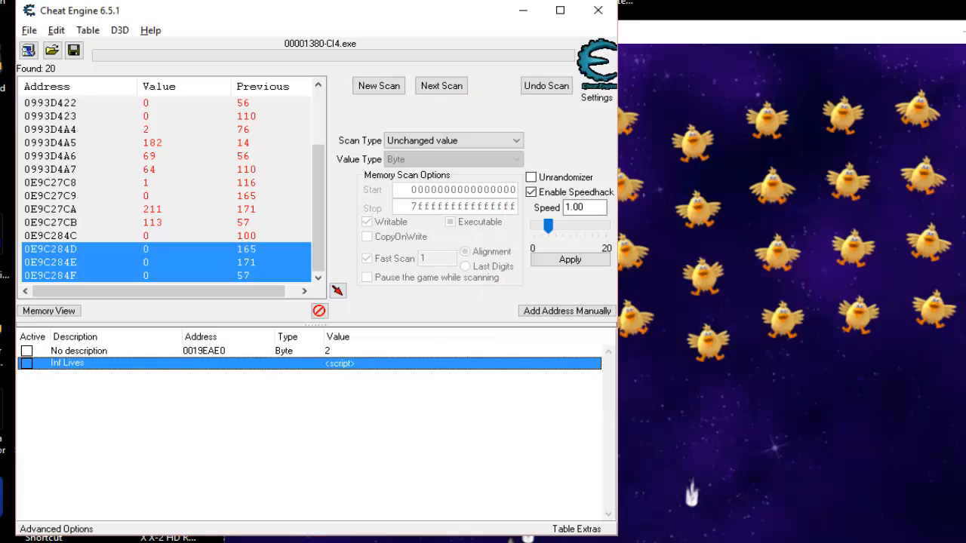
pyautogui.click(698, 40)
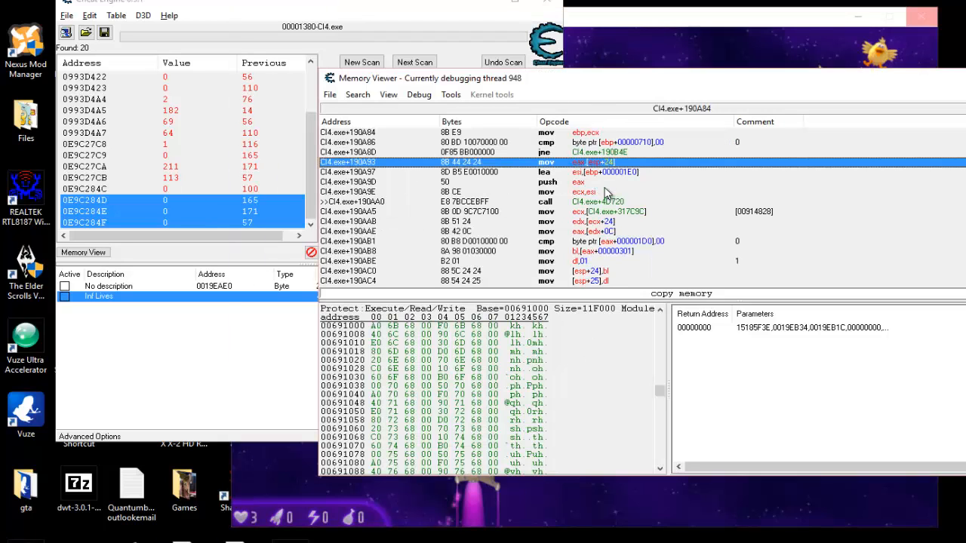
pyautogui.click(356, 95)
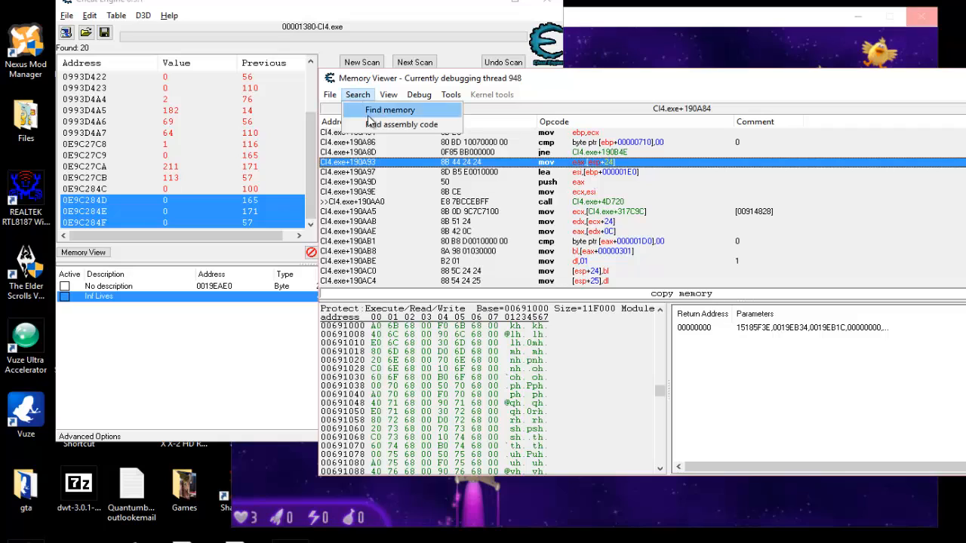
pyautogui.moveTo(385, 99)
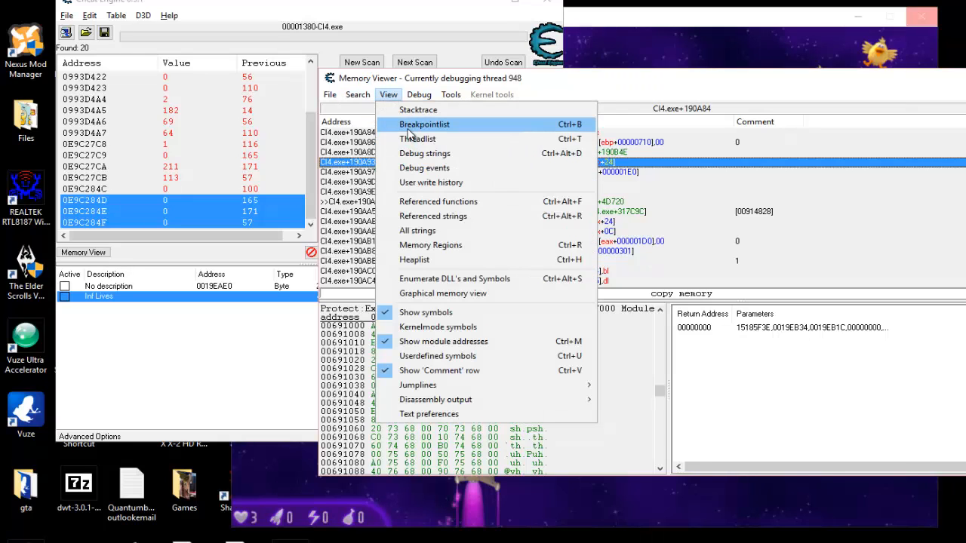
pyautogui.click(443, 125)
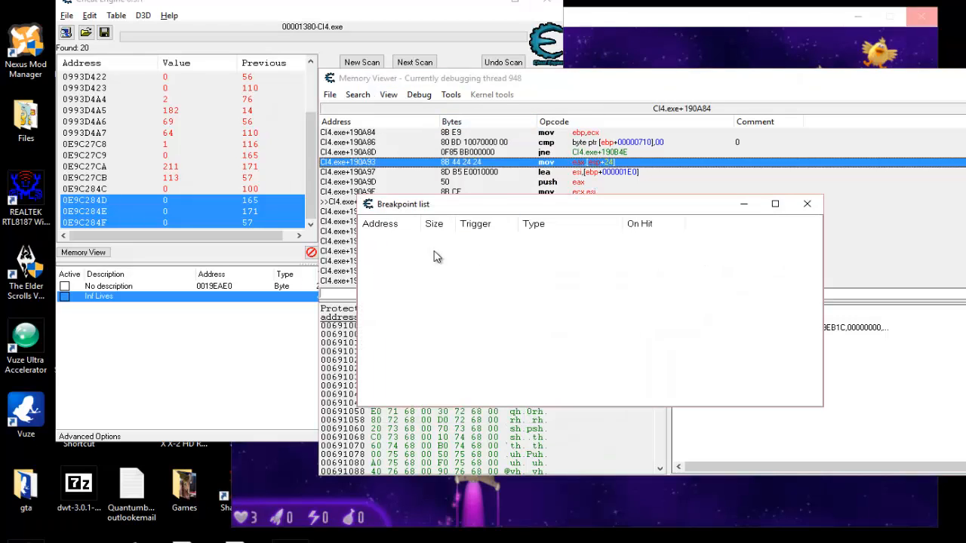
pyautogui.click(806, 204)
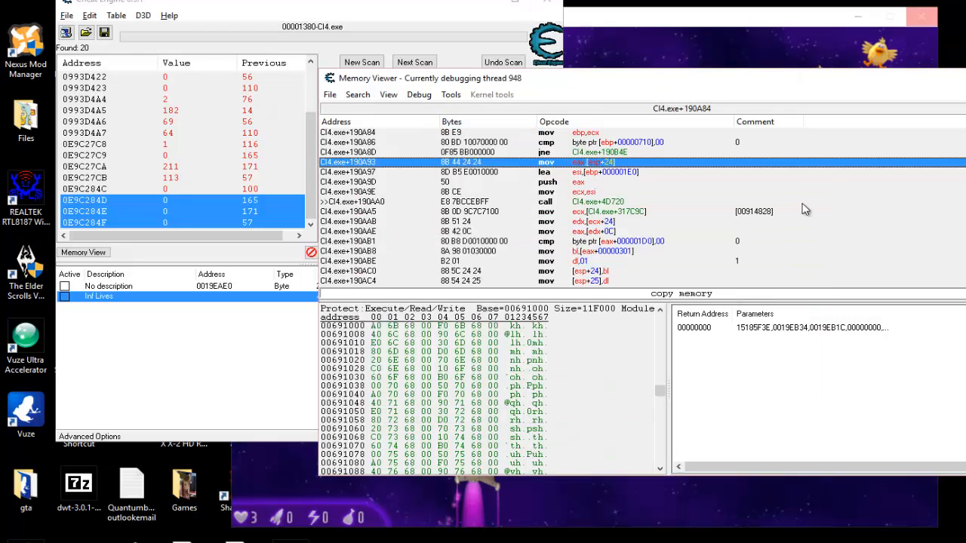
# Step: Let the debugged game run again and switch to the Chicken Invaders window
pyautogui.click(418, 95)
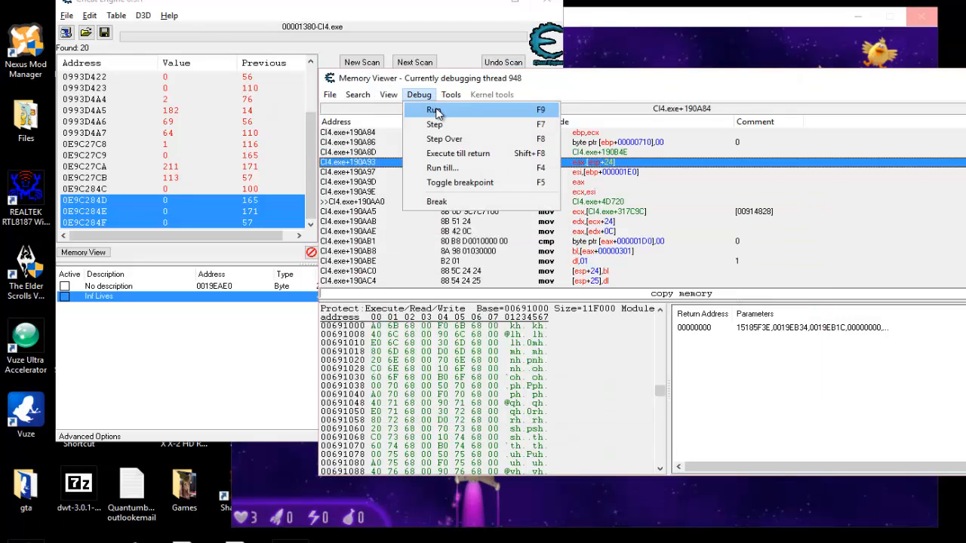
pyautogui.click(542, 110)
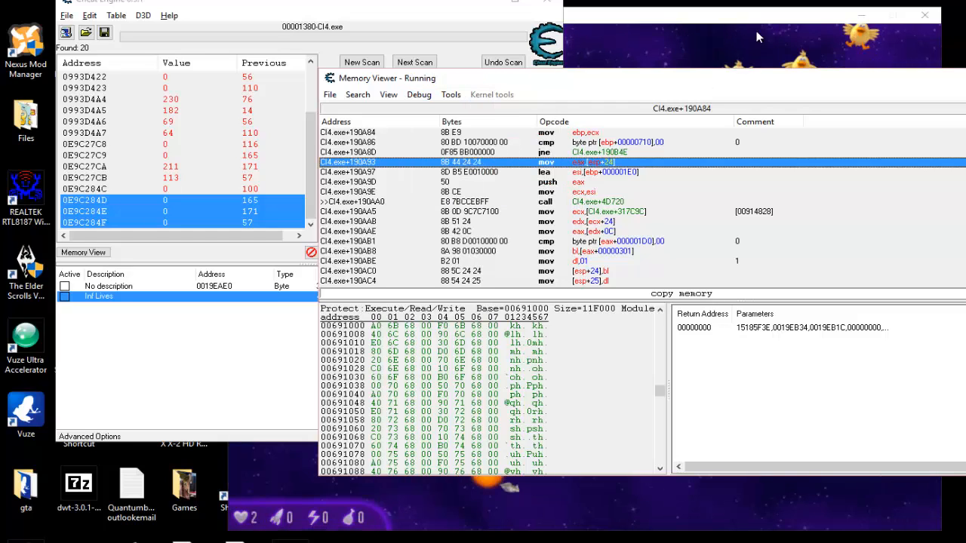
pyautogui.click(629, 18)
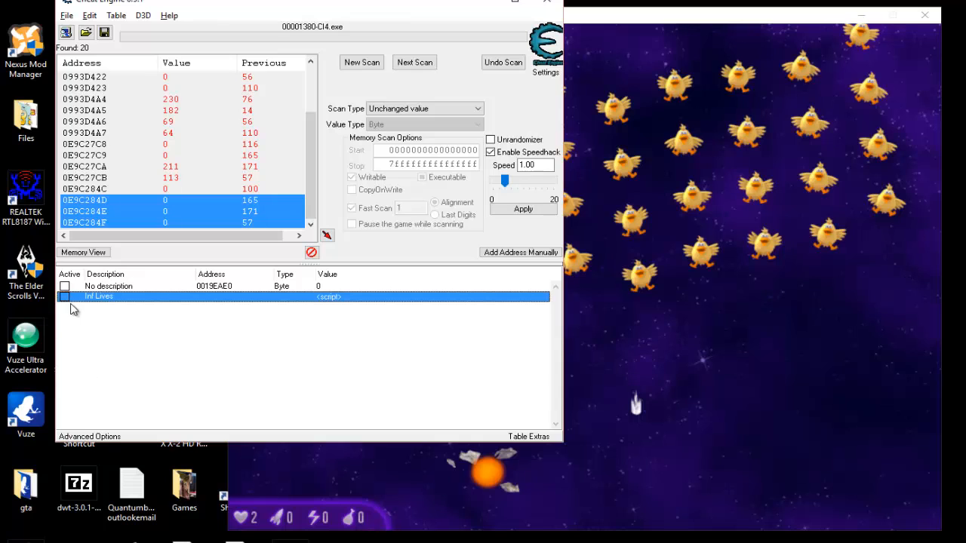
pyautogui.click(660, 17)
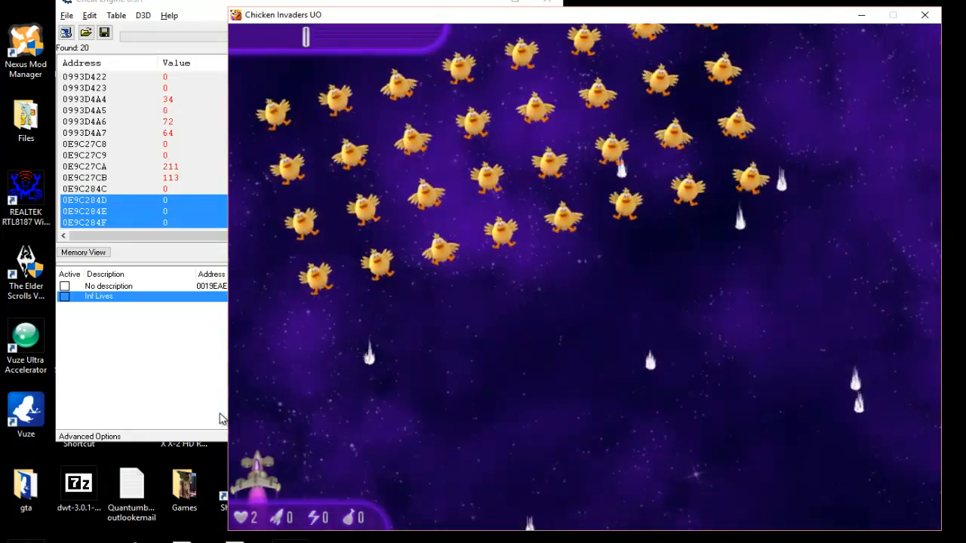
# Step: Pause the game and activate the Inf Lives script in Cheat Engine's cheat table
pyautogui.press('Escape')
pyautogui.click(217, 421)
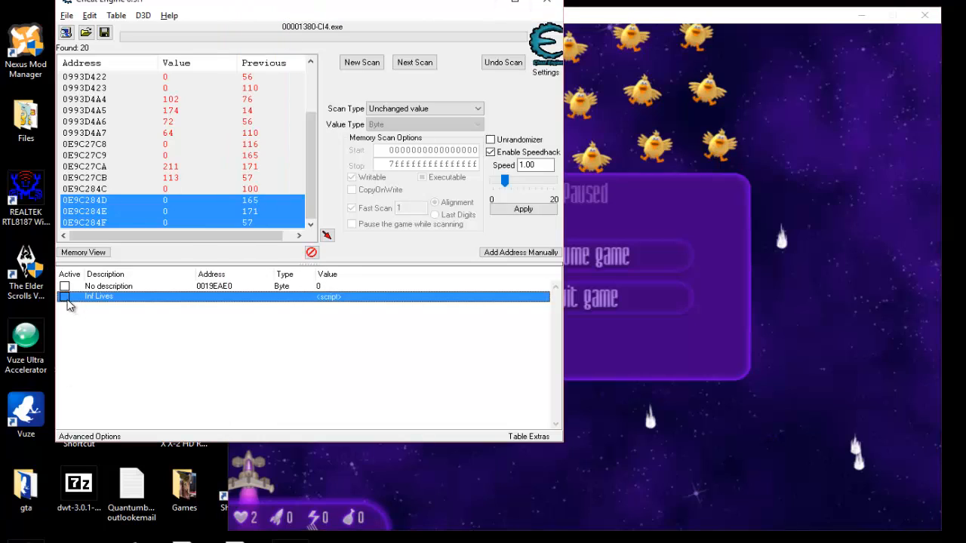
pyautogui.click(65, 297)
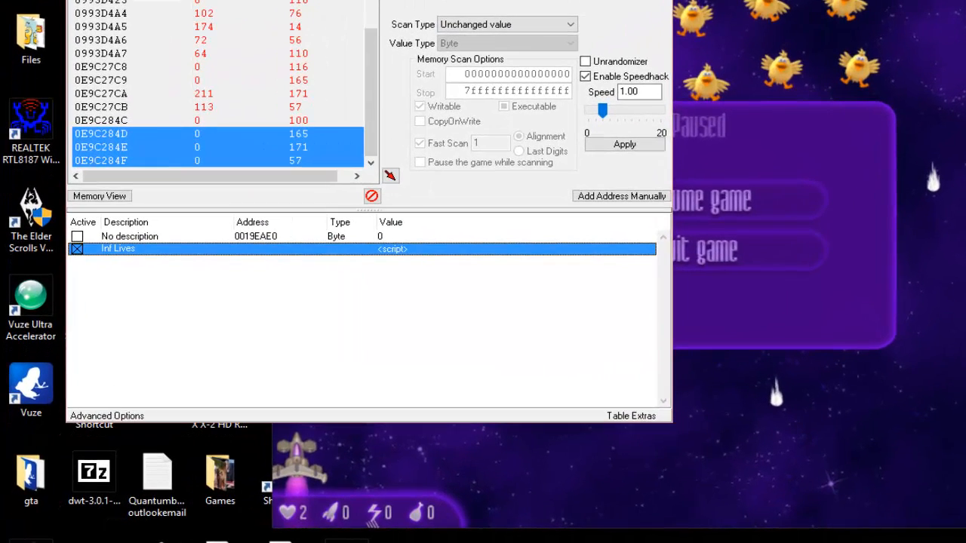
# Step: Switch back to Chicken Invaders, resume the game, and fire at the chickens to test the lives script
pyautogui.moveTo(340, 2); pyautogui.dragTo(334, 0)
pyautogui.hotkey('alt', 'Tab')
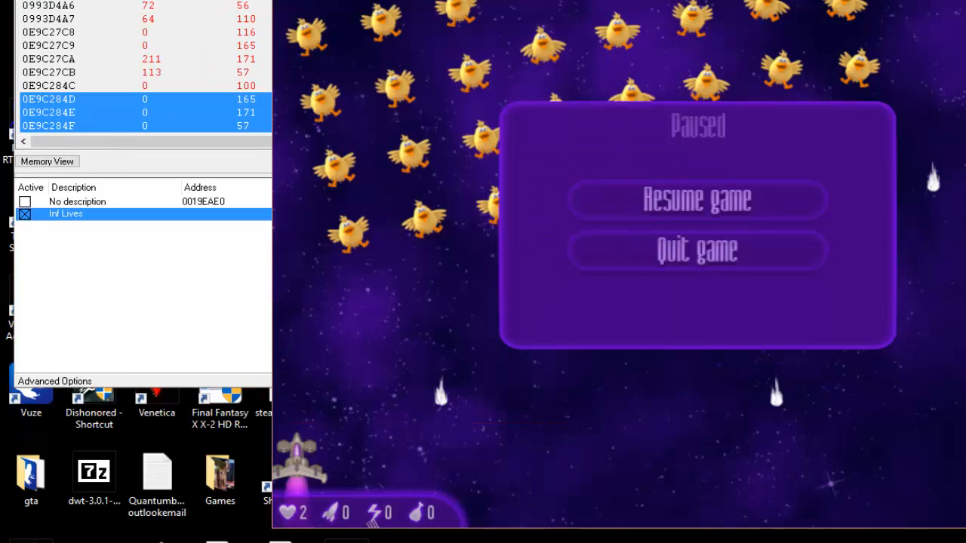
pyautogui.click(709, 216)
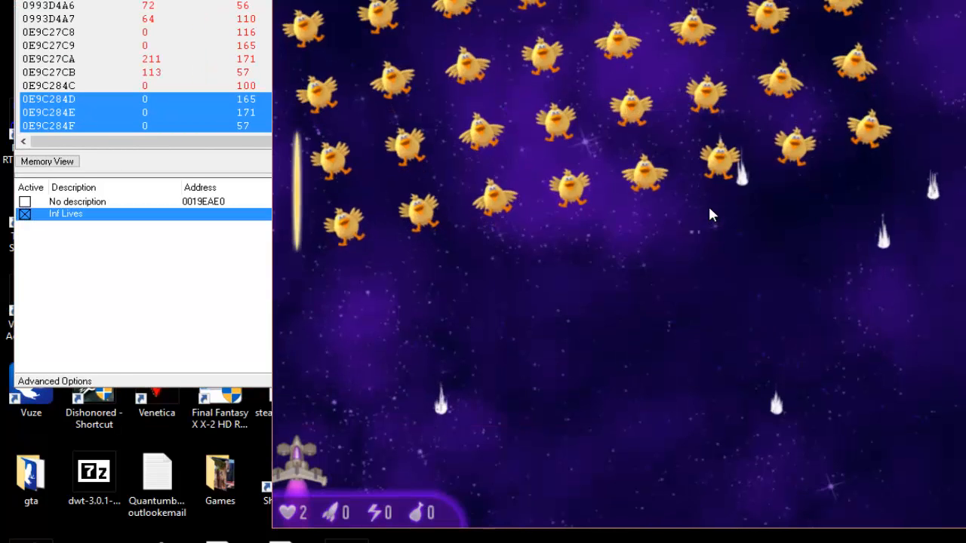
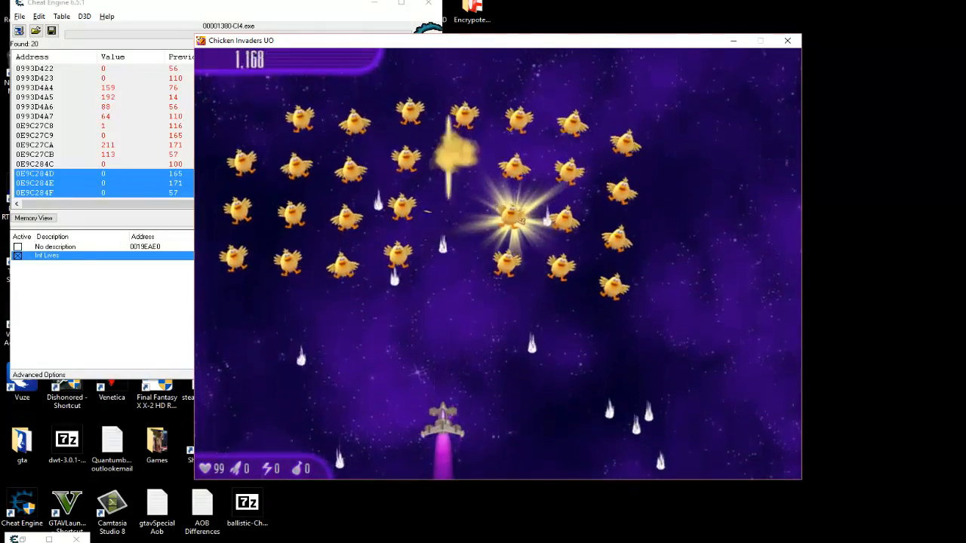
pyautogui.press('space')
pyautogui.press('space')
pyautogui.press('space')
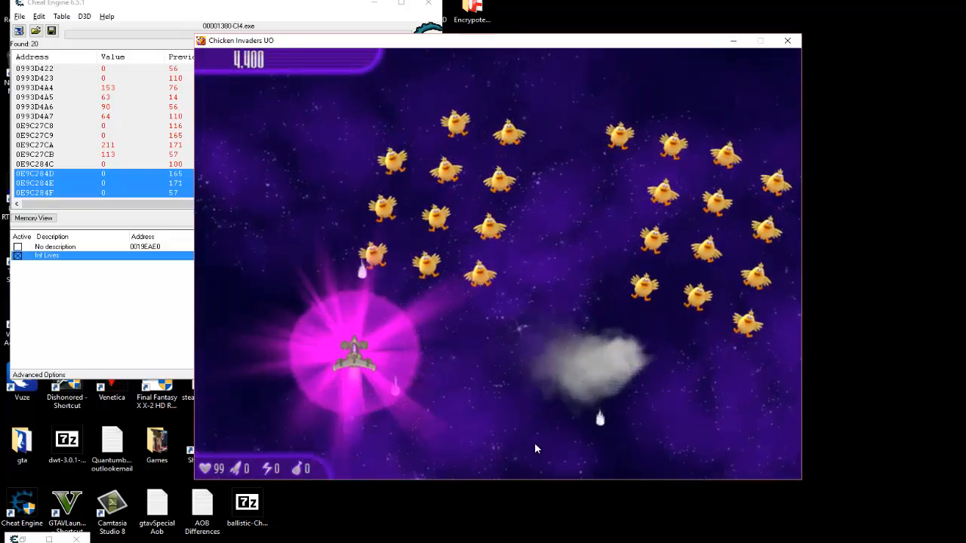
# Step: Switch to the web browser and open the Cheat The Game group on Facebook, highlighting the group's web address
pyautogui.hotkey('alt', 'Tab')
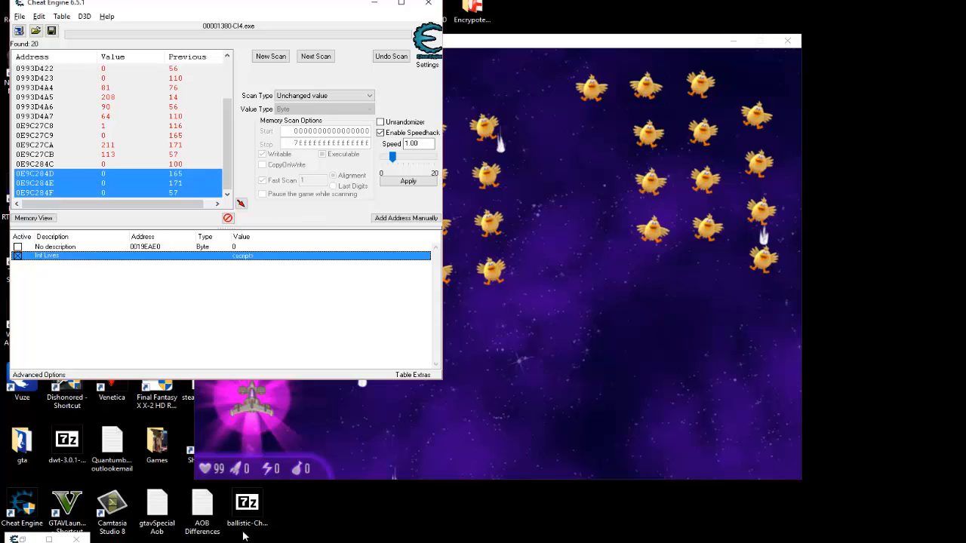
pyautogui.hotkey('alt', 'Tab')
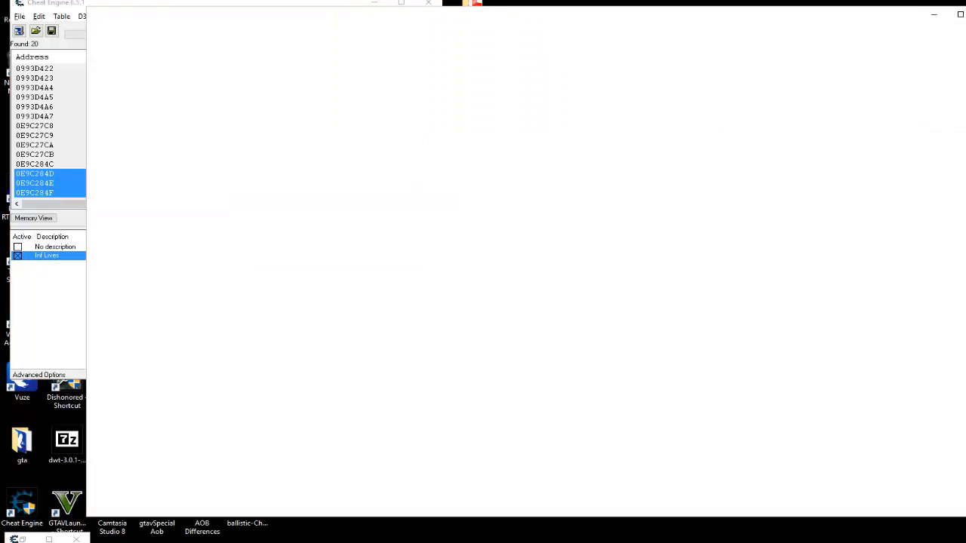
pyautogui.click(371, 285)
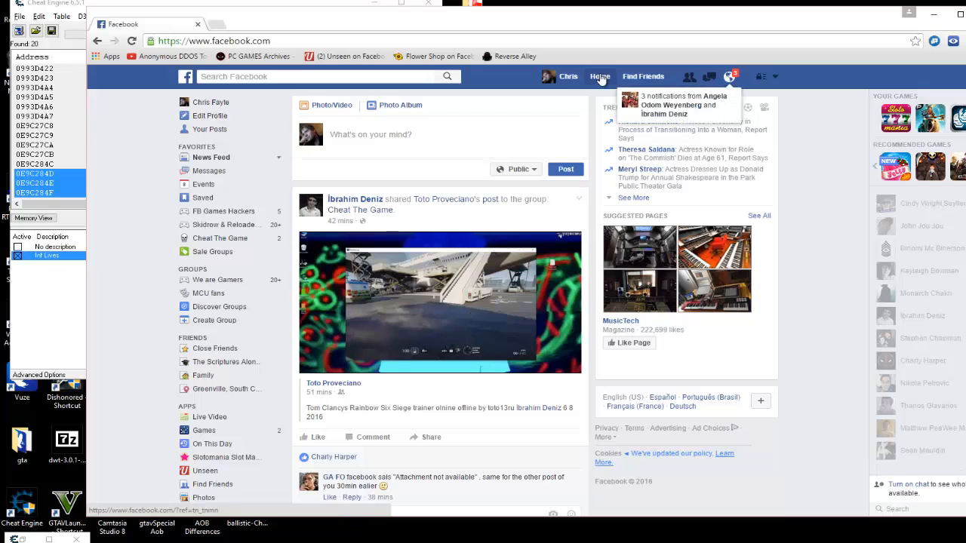
pyautogui.click(212, 237)
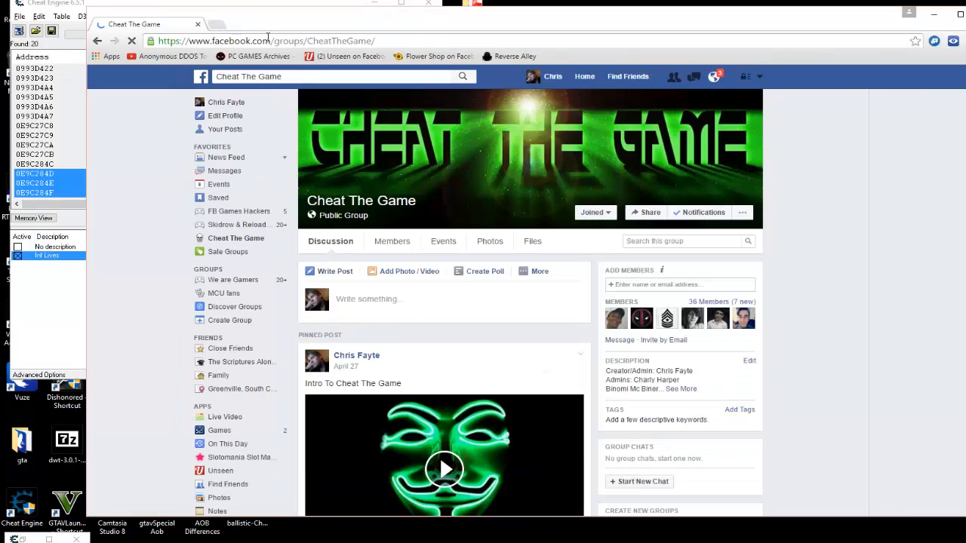
pyautogui.click(406, 41)
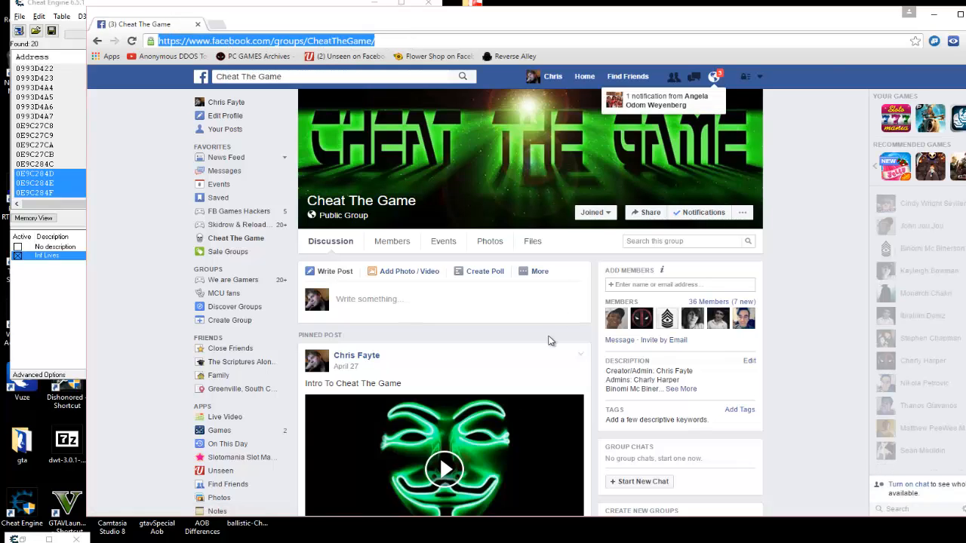
# Step: Look through the Cheat The Game group's pinned post and recent member posts, and minimize the browser
pyautogui.scroll(-2, 761, 275)
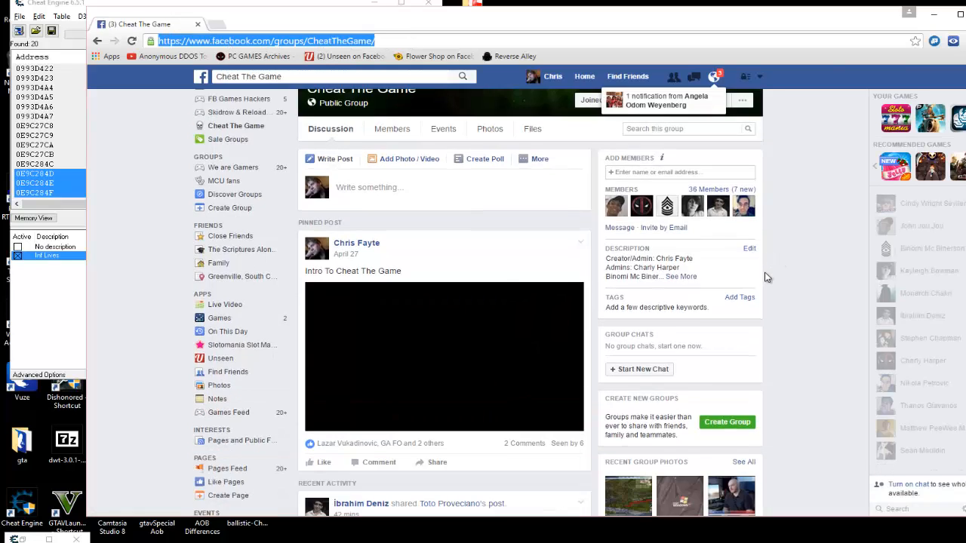
pyautogui.click(805, 137)
pyautogui.scroll(-4, 804, 136)
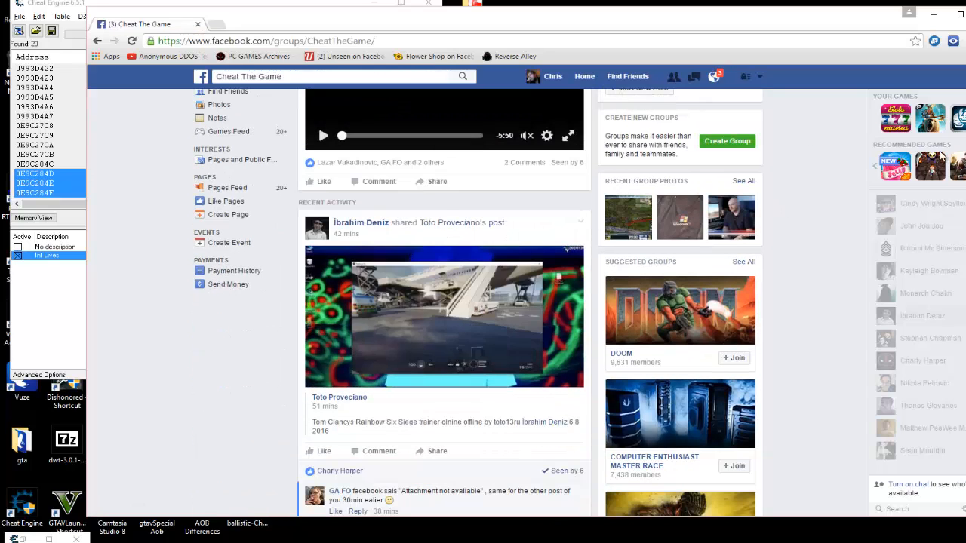
pyautogui.scroll(-2, 822, 224)
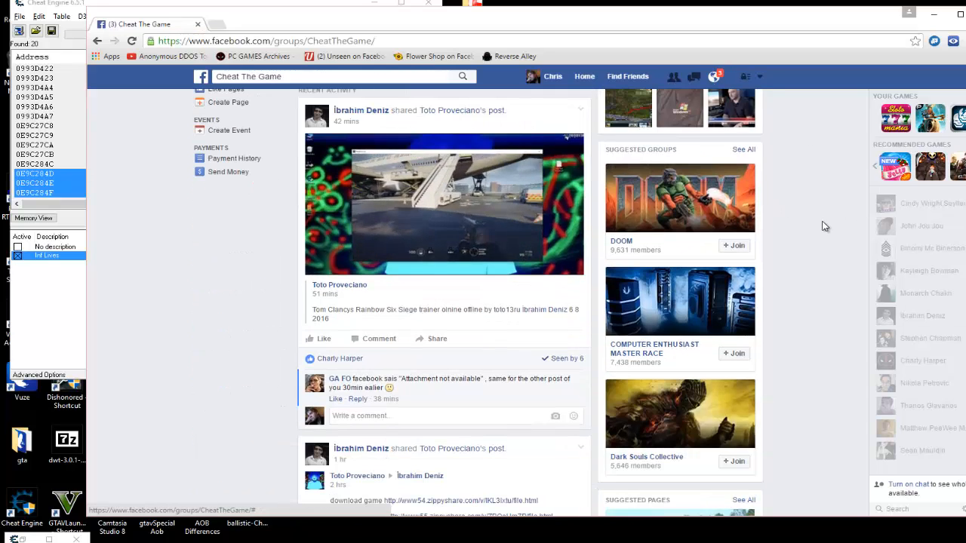
pyautogui.scroll(-2, 823, 225)
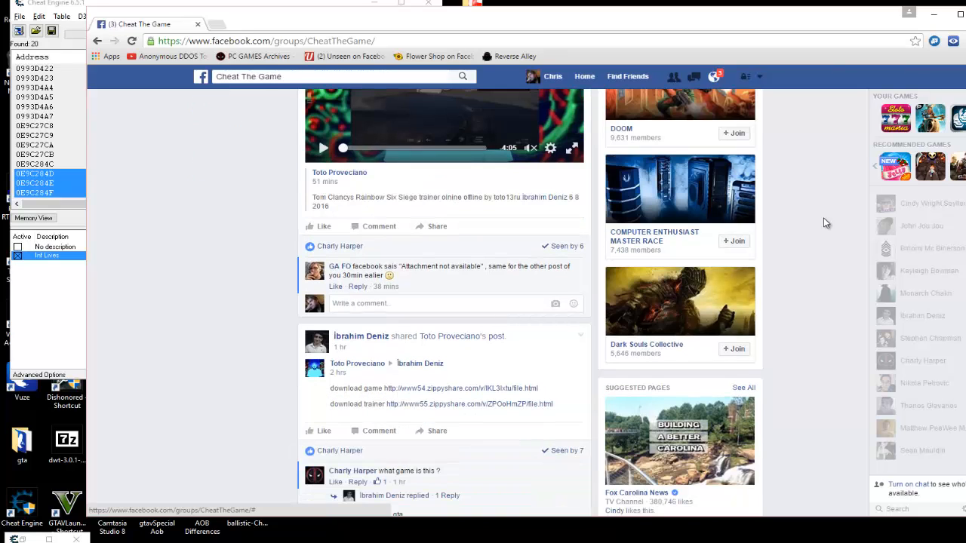
pyautogui.scroll(-5, 826, 222)
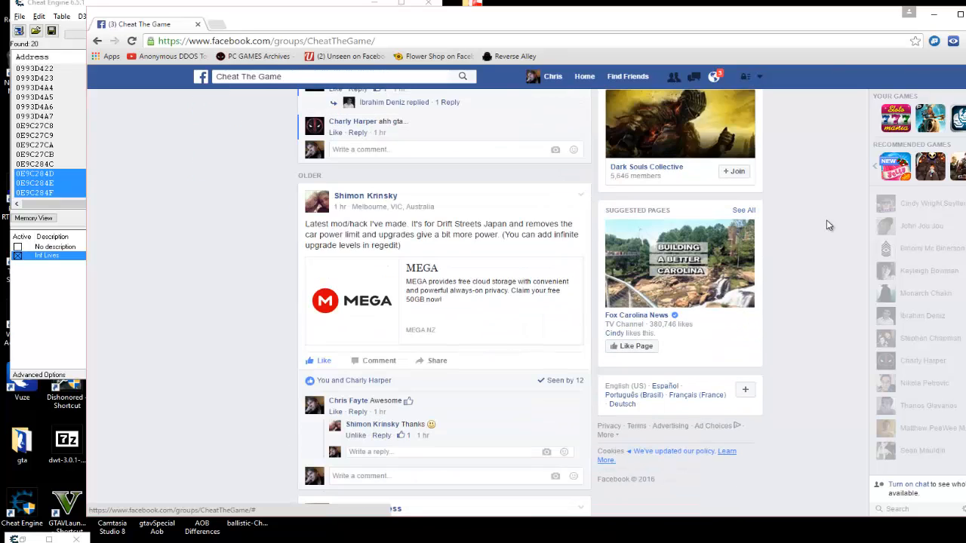
pyautogui.scroll(-3, 827, 225)
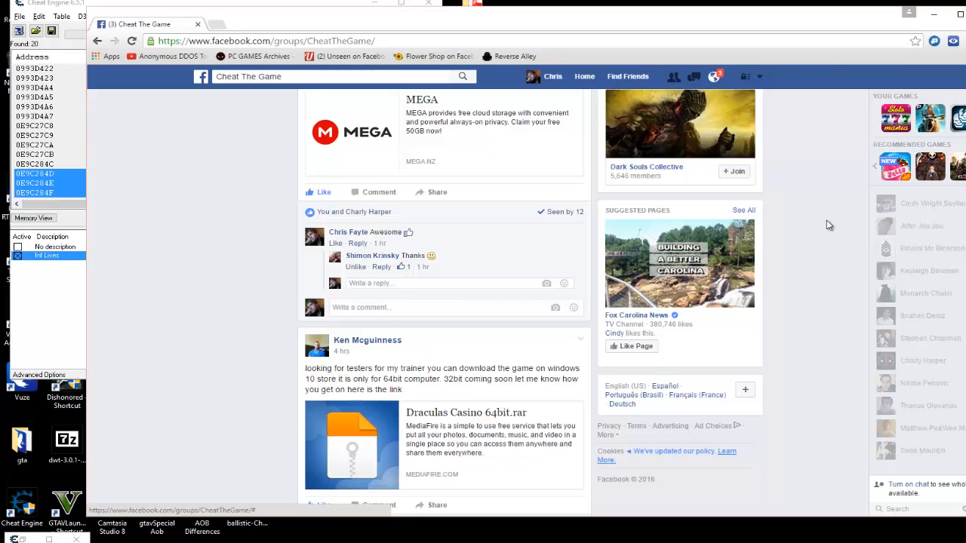
pyautogui.scroll(3, 826, 224)
pyautogui.scroll(3, 829, 221)
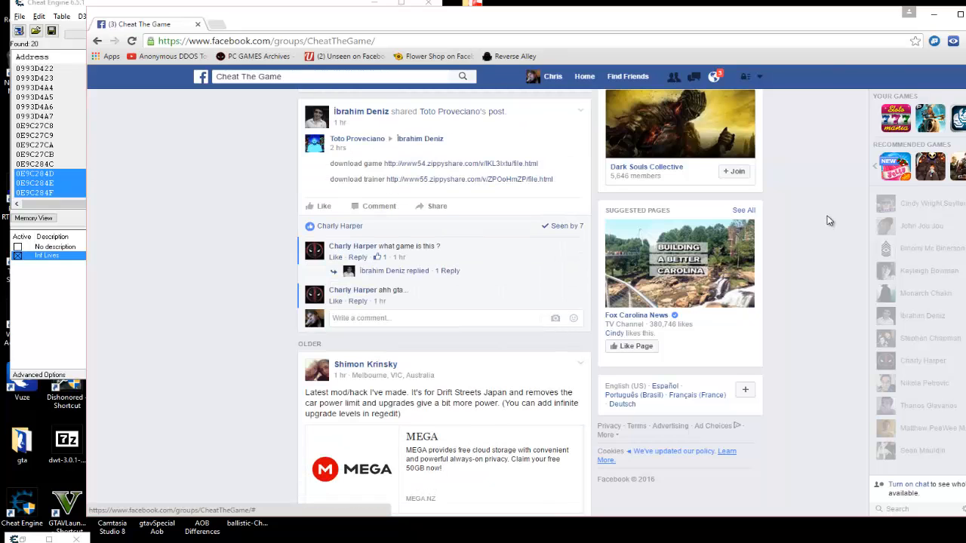
pyautogui.scroll(10, 827, 219)
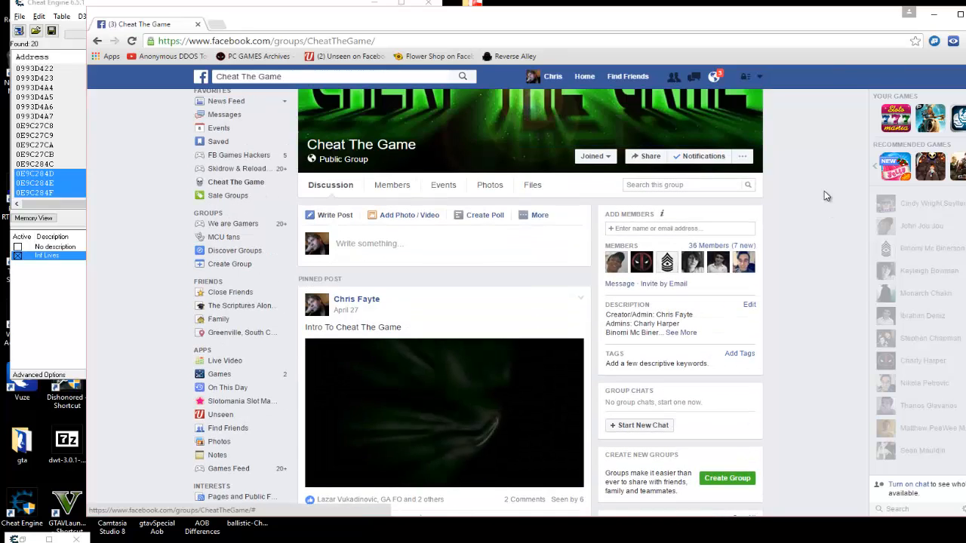
pyautogui.click(936, 19)
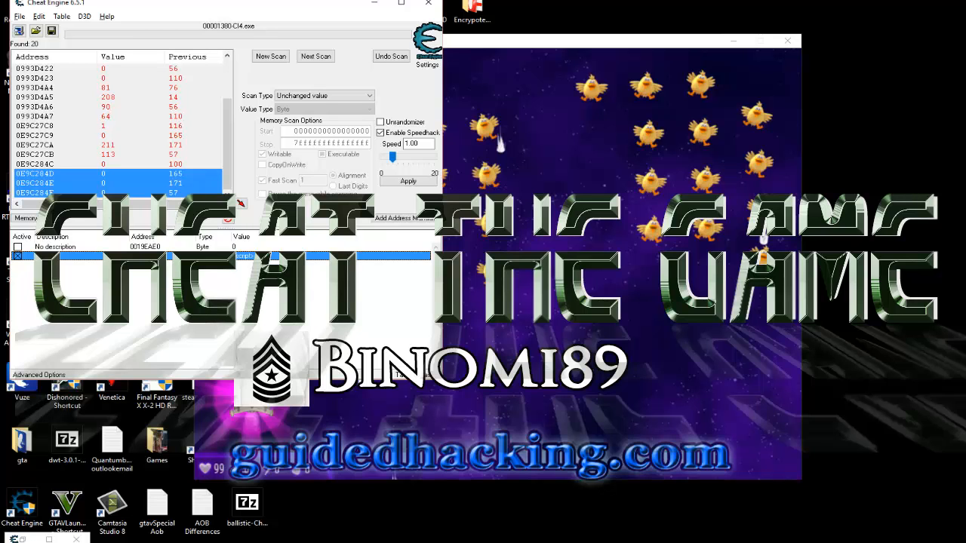
# Step: Return to Chicken Invaders and keep shooting at the chickens with the Inf Lives script active
pyautogui.click(294, 418)
pyautogui.click(431, 407)
pyautogui.click(463, 408)
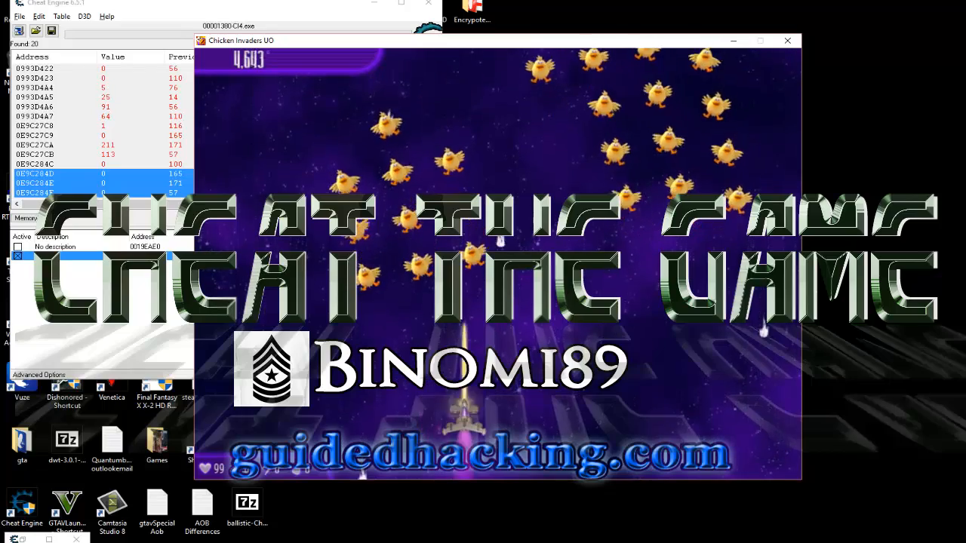
pyautogui.click(517, 403)
pyautogui.click(562, 410)
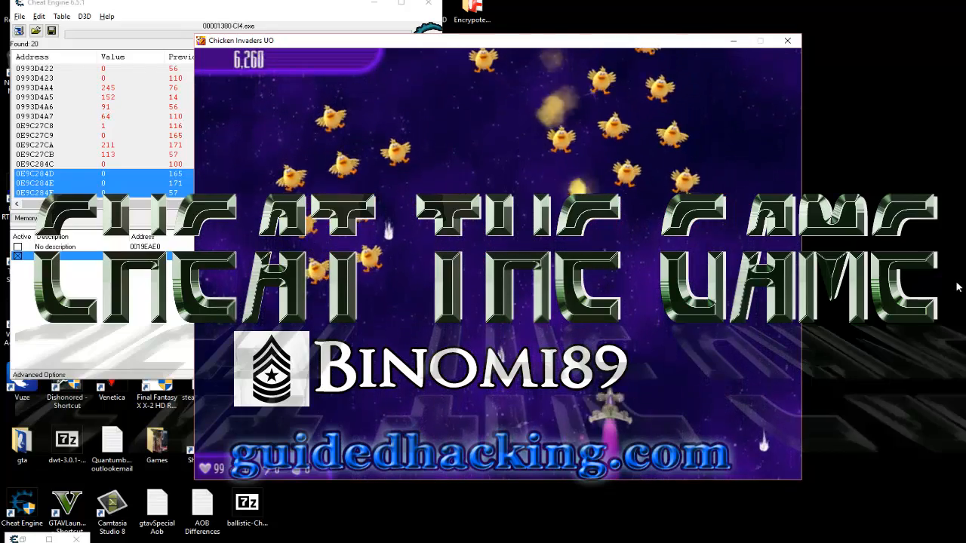
pyautogui.click(614, 404)
pyautogui.click(653, 370)
pyautogui.click(533, 408)
pyautogui.click(492, 396)
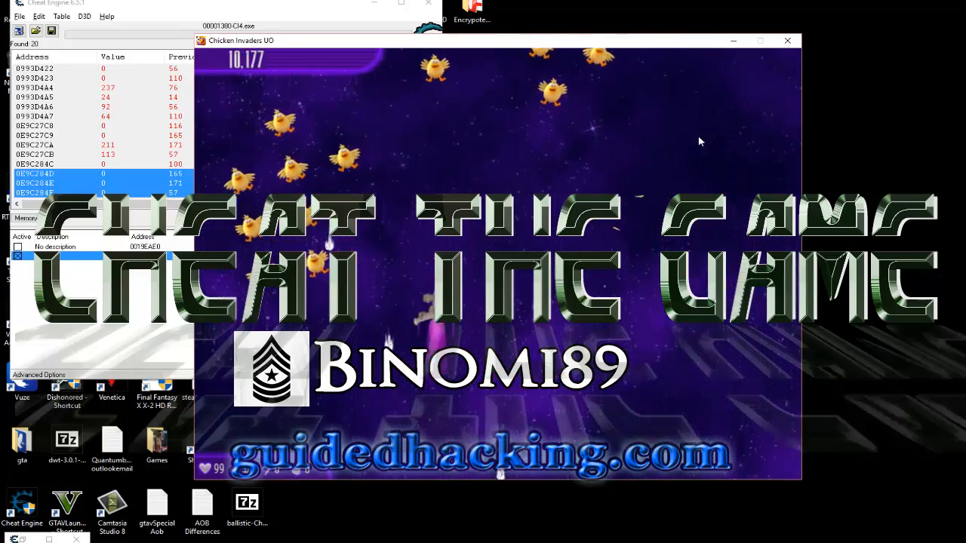
pyautogui.click(413, 316)
pyautogui.click(240, 419)
pyautogui.click(393, 400)
pyautogui.click(446, 362)
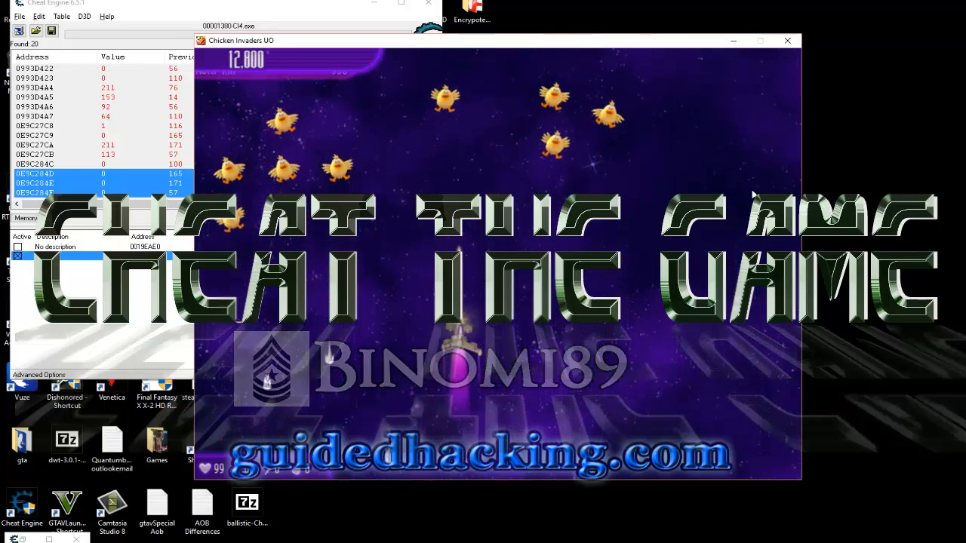
pyautogui.click(558, 381)
pyautogui.click(613, 340)
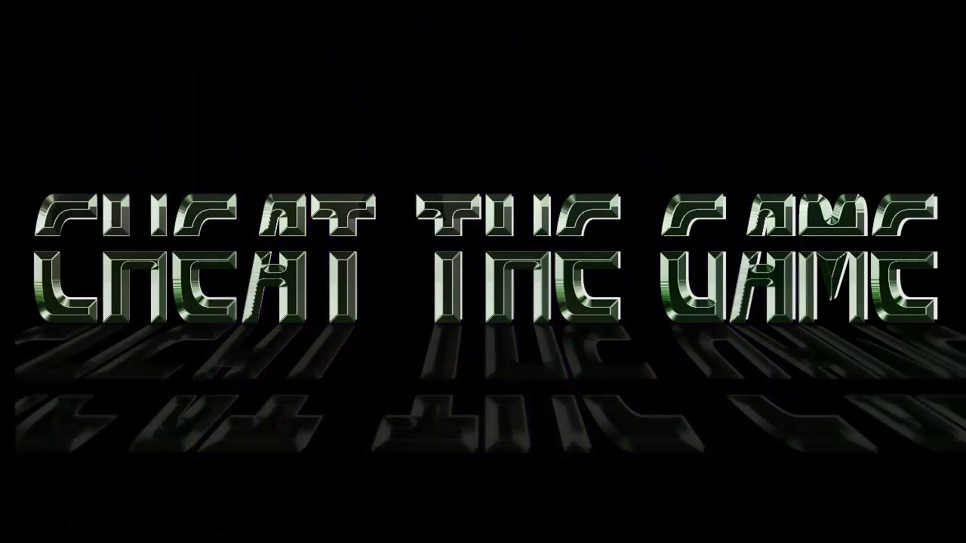